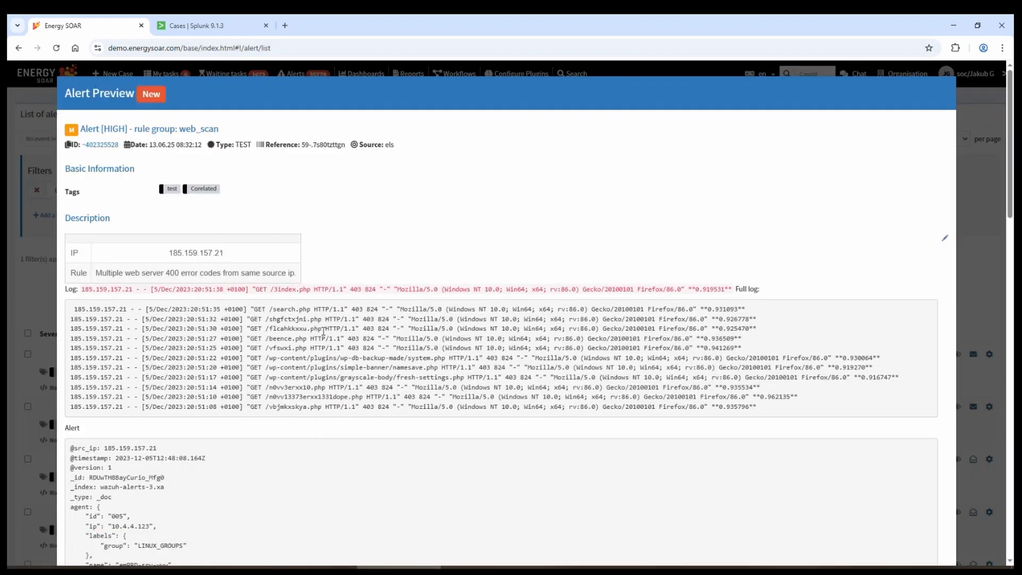
- Review the web_scan alert's logs and observables, and import it as a case using the IRM-5-MaliciousNetworkBehaviour template
scroll(293, 410, "down", 7)
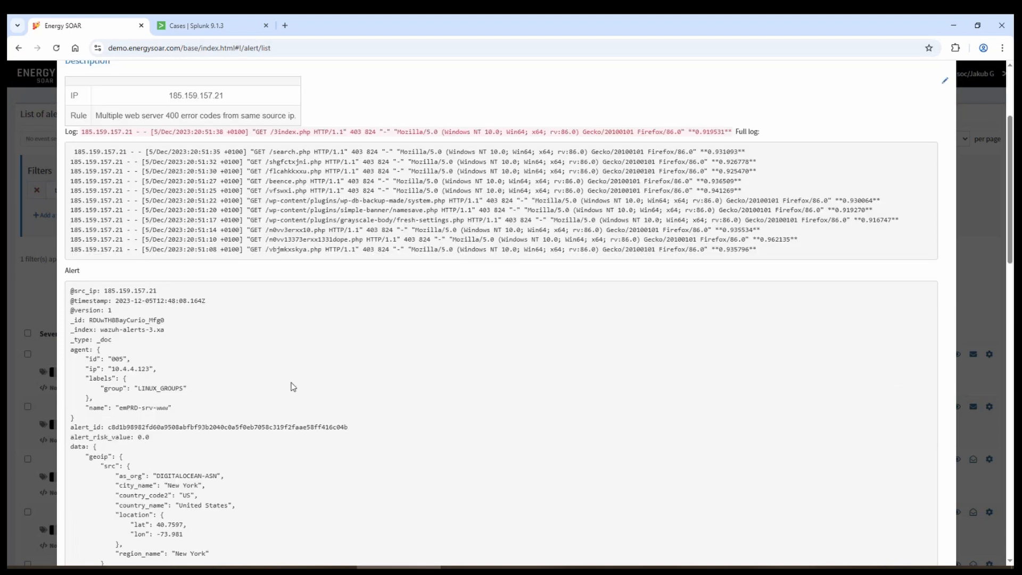
scroll(287, 413, "down", 15)
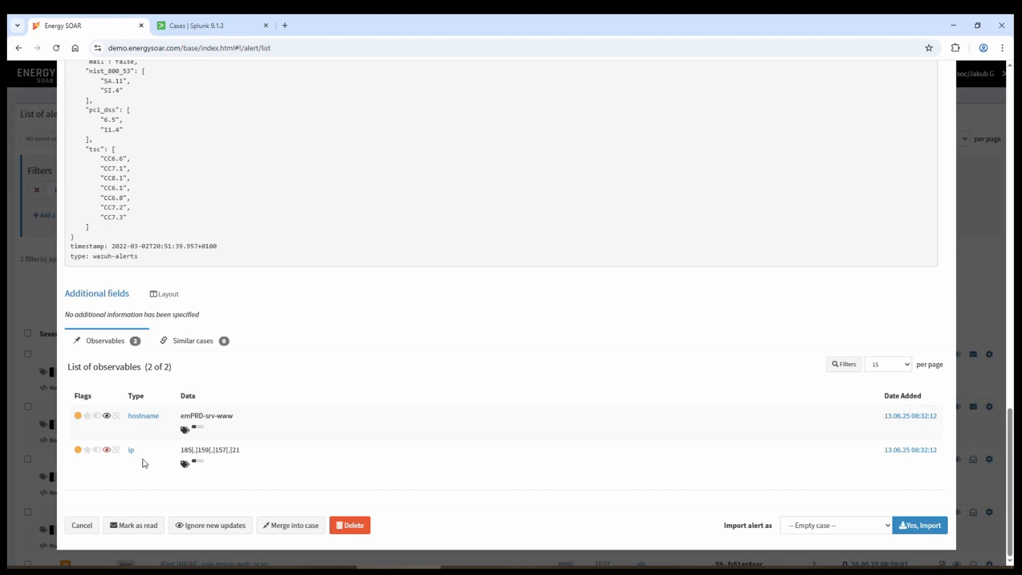
left_click(815, 528)
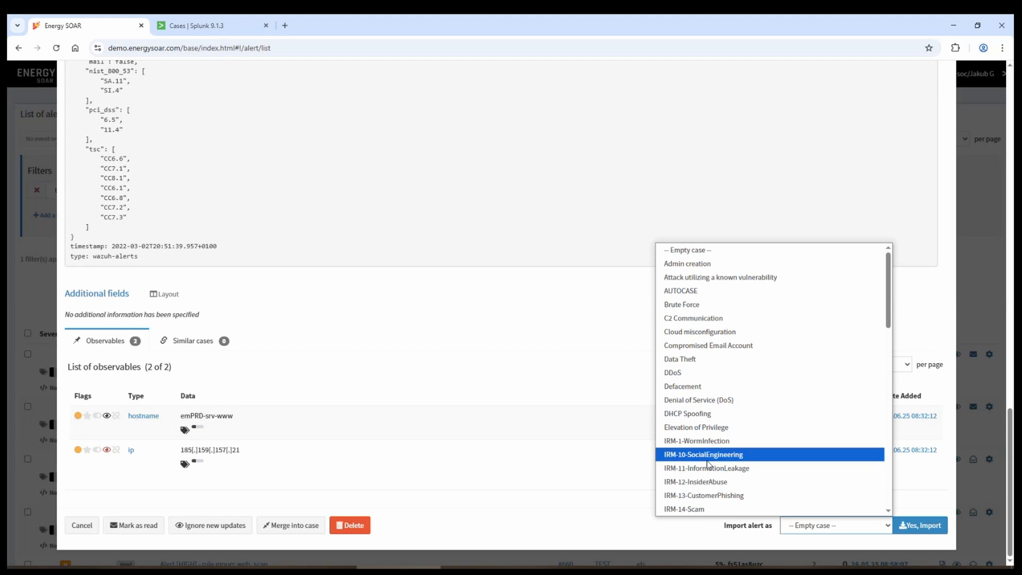
scroll(708, 463, "down", 2)
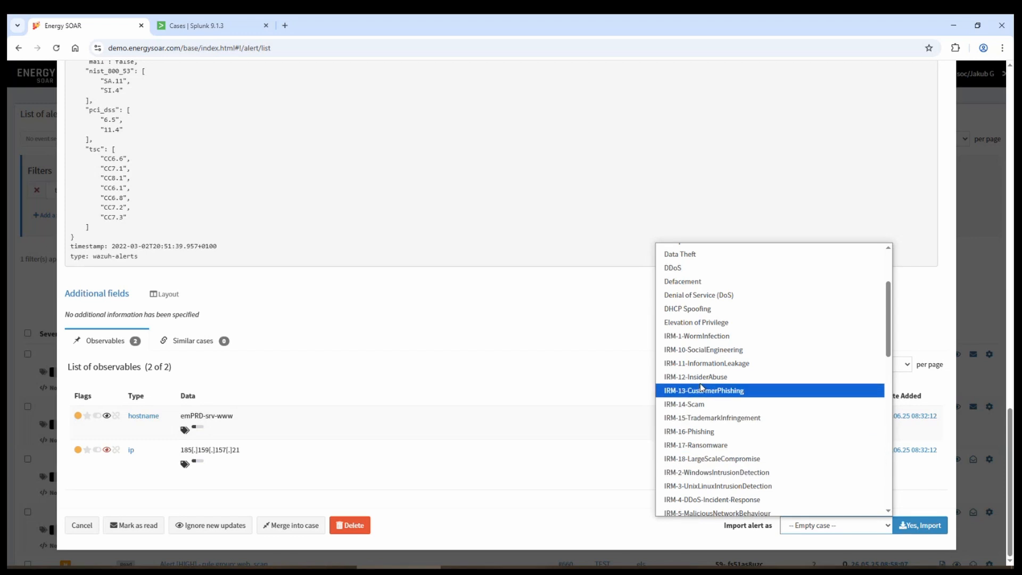
scroll(699, 410, "down", 2)
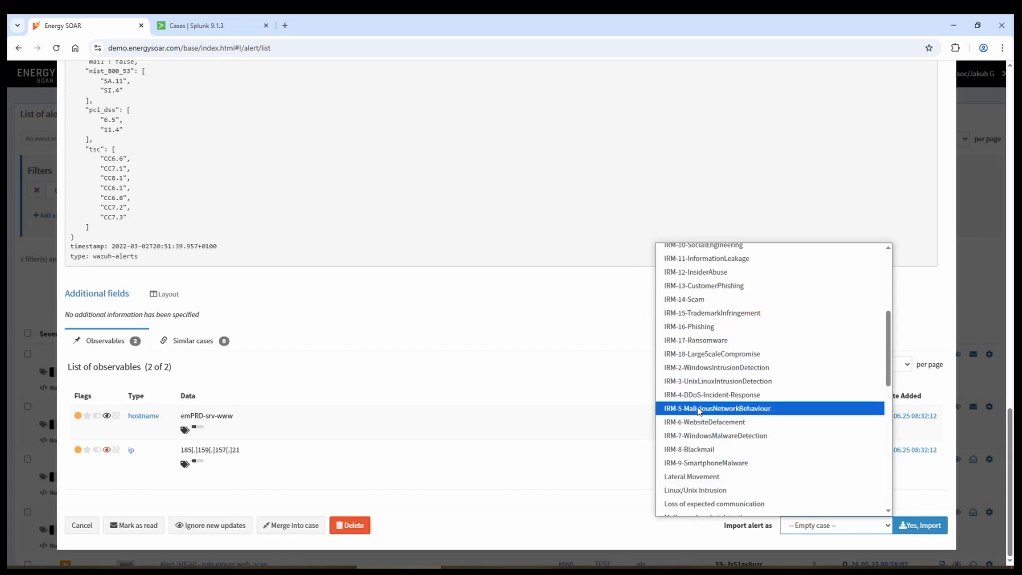
left_click(699, 409)
left_click(917, 520)
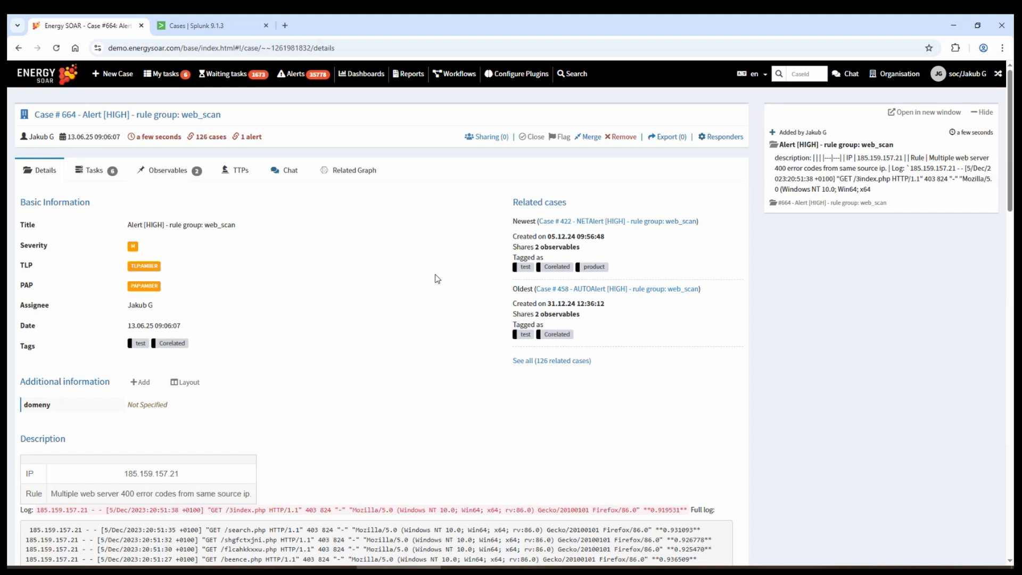
- Open the organisation's case templates in a separate browser tab and inspect the tasks of the IRM-18-LargeScaleCompromise template
middle_click(901, 79)
left_click(213, 25)
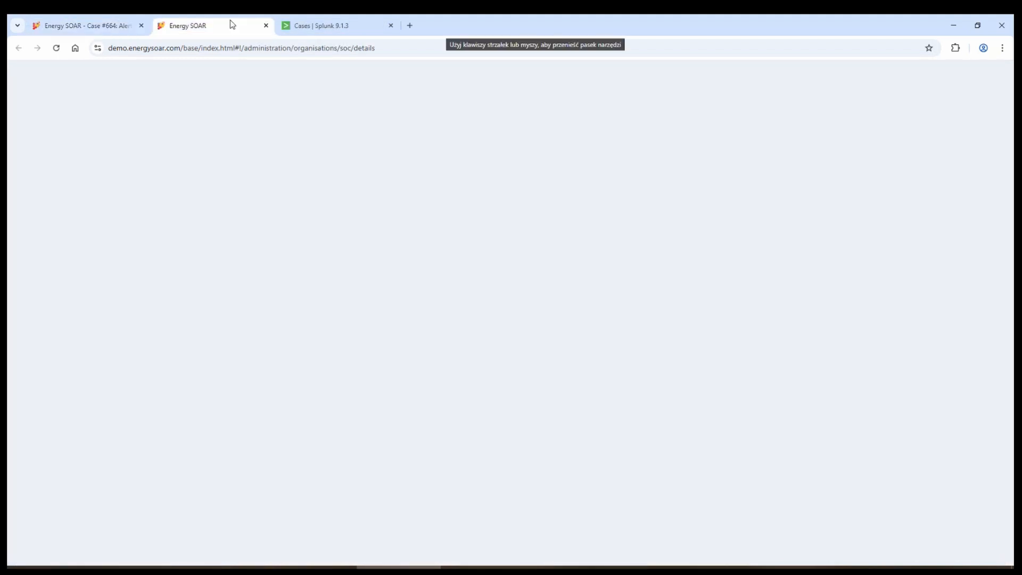
left_click(99, 185)
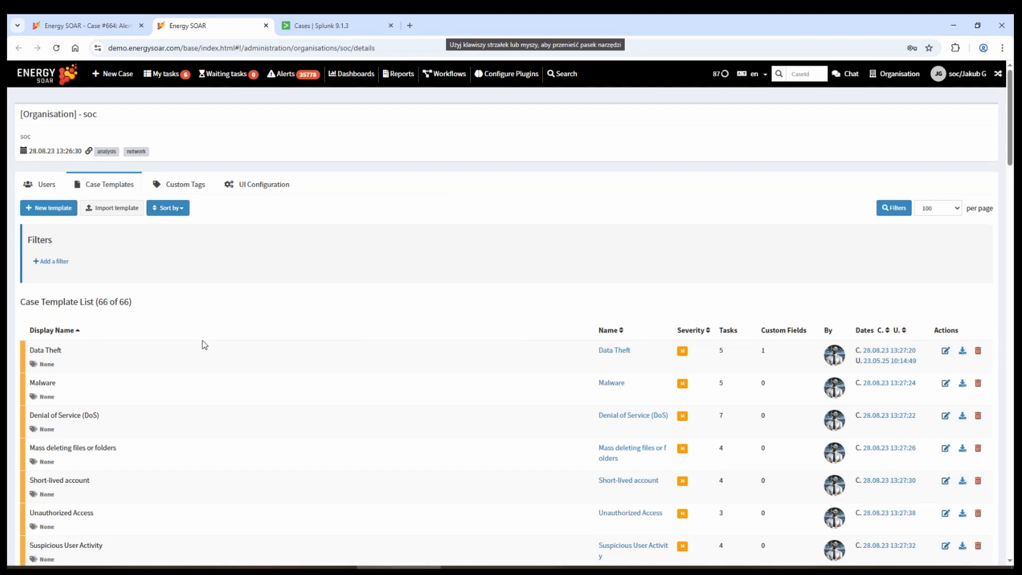
scroll(101, 450, "down", 5)
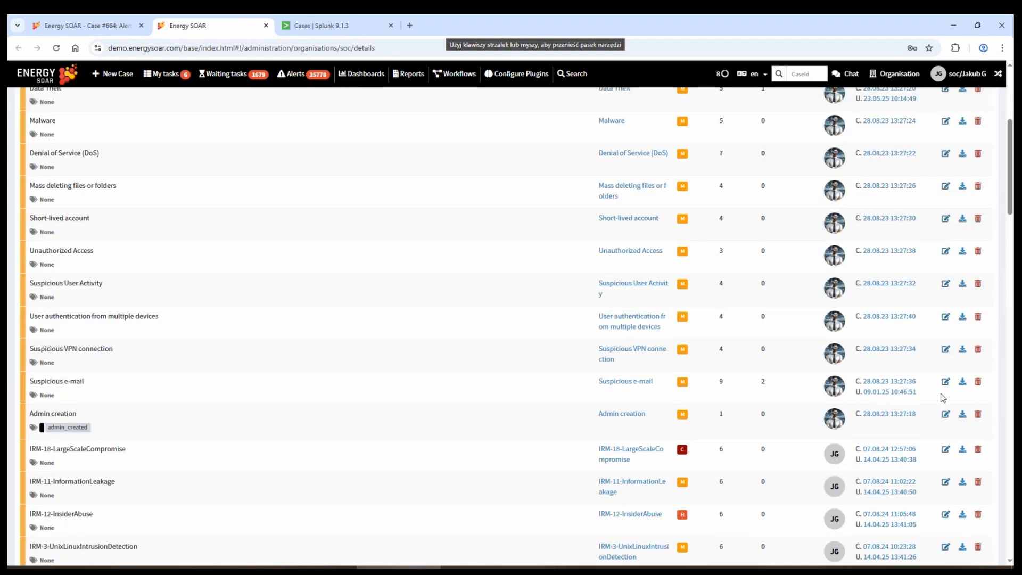
left_click(945, 449)
left_click(94, 190)
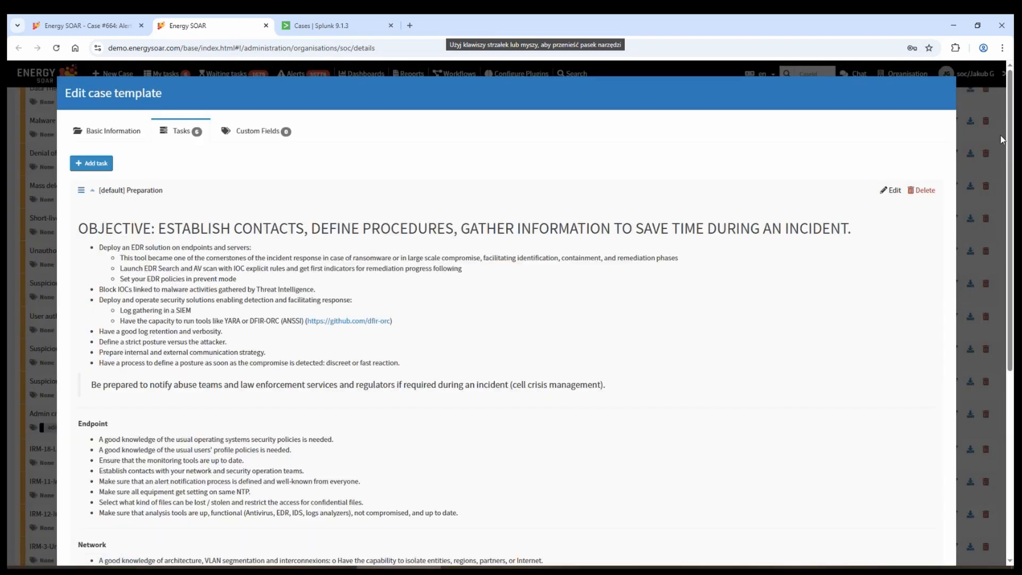
- Return to the imported web_scan case and look through its description, logs and observables
key("ctrl+shift+Tab")
scroll(213, 399, "down", 3)
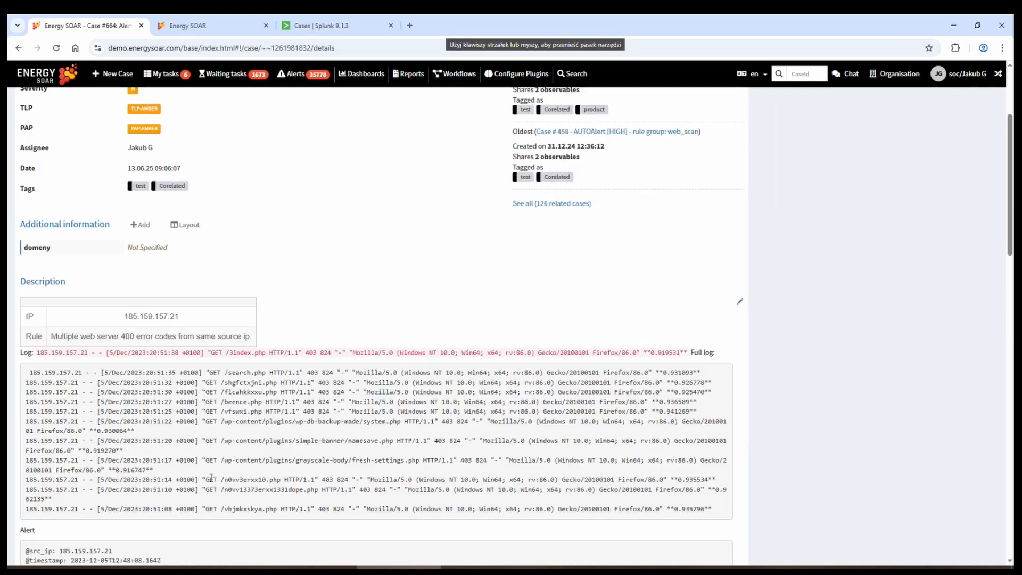
scroll(212, 476, "down", 2)
scroll(212, 474, "up", 5)
left_click(162, 170)
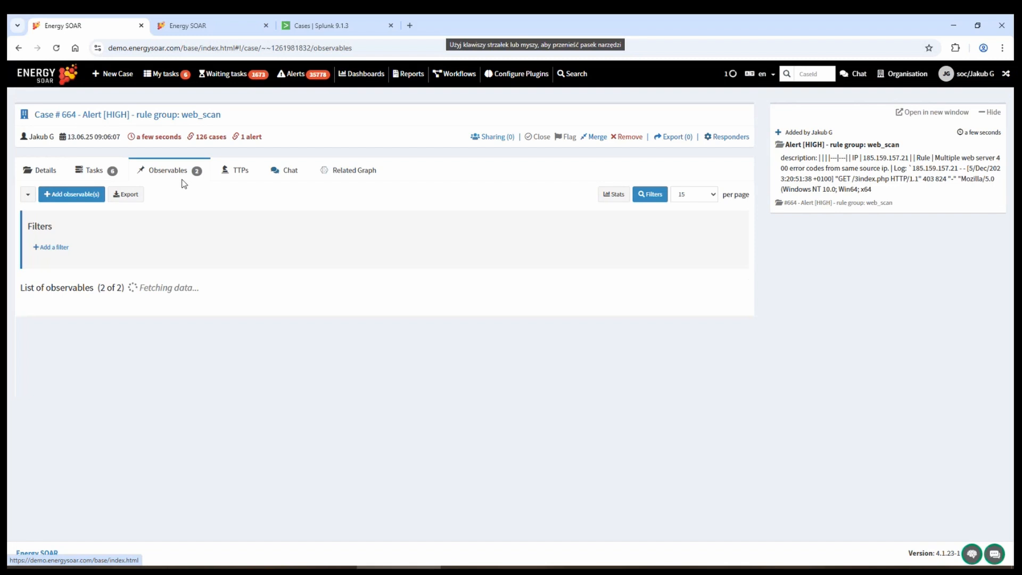
- Add the tag "scaning" to the tags in the case details
left_click(46, 172)
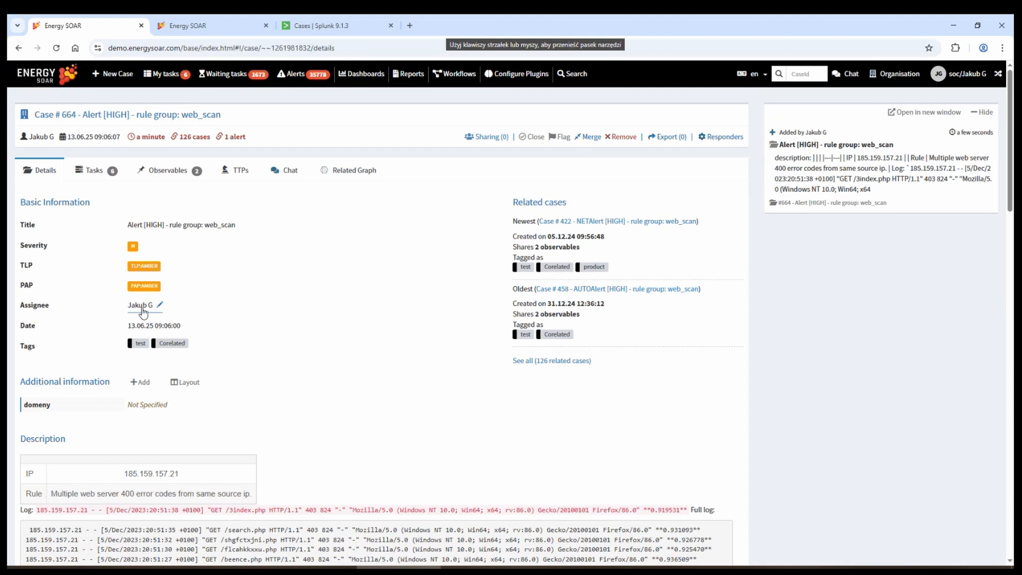
left_click(196, 350)
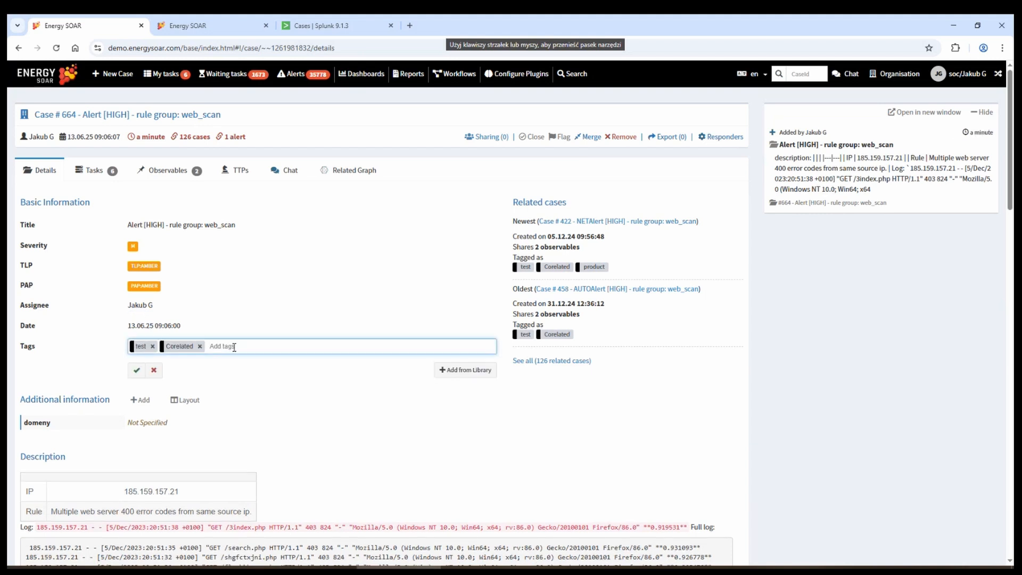
type("scaning")
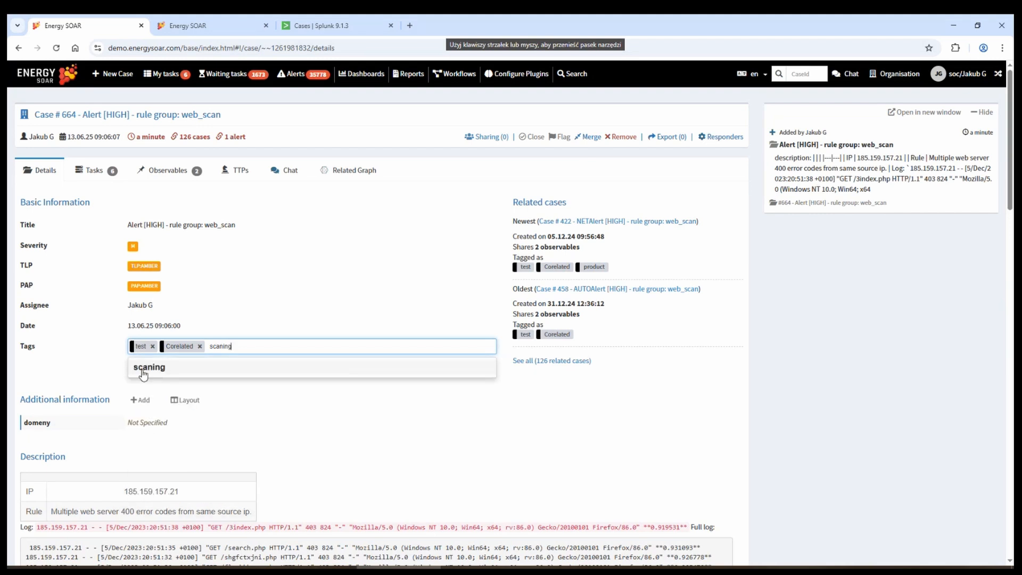
left_click(141, 371)
- Add the tag circl:incident-classification="scan" from the library's circl taxonomy and save the case's tags
left_click(456, 371)
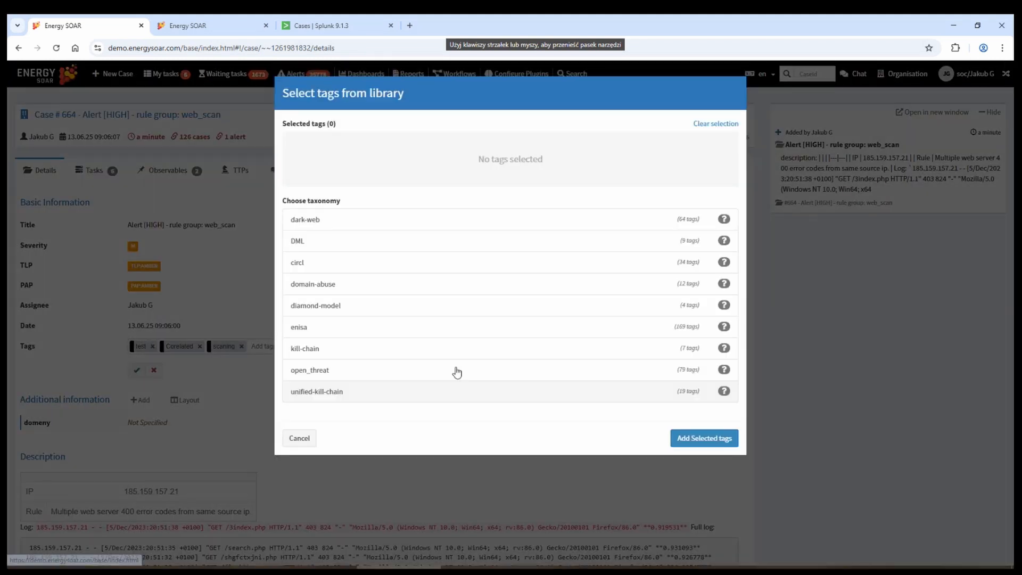
left_click(298, 262)
left_click(328, 244)
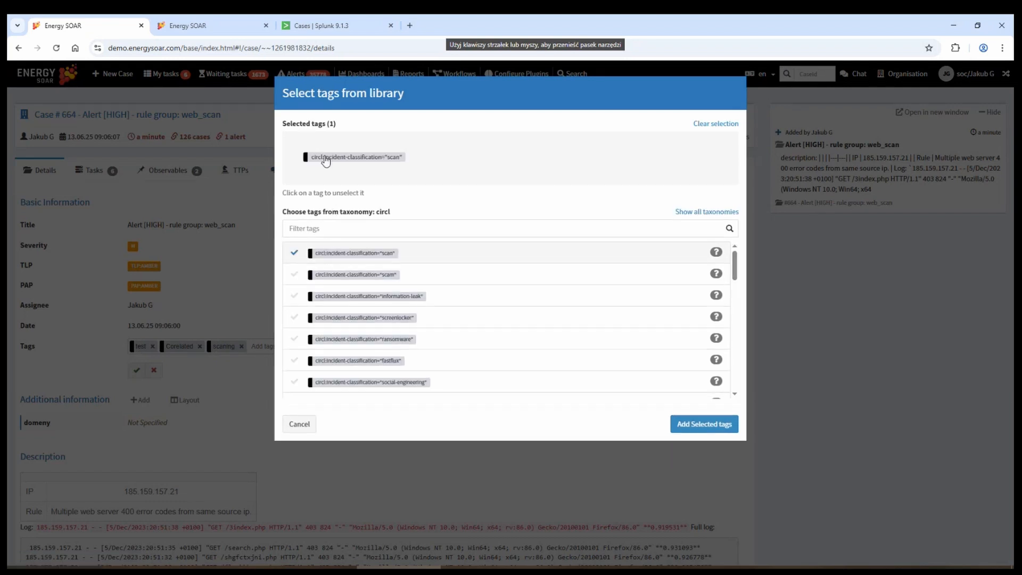
left_click(692, 429)
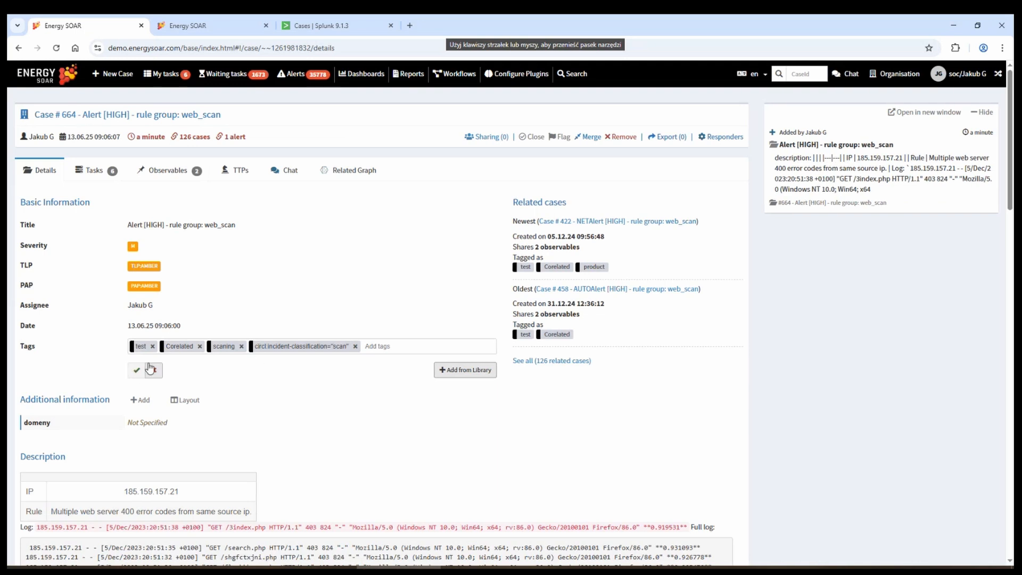
left_click(135, 371)
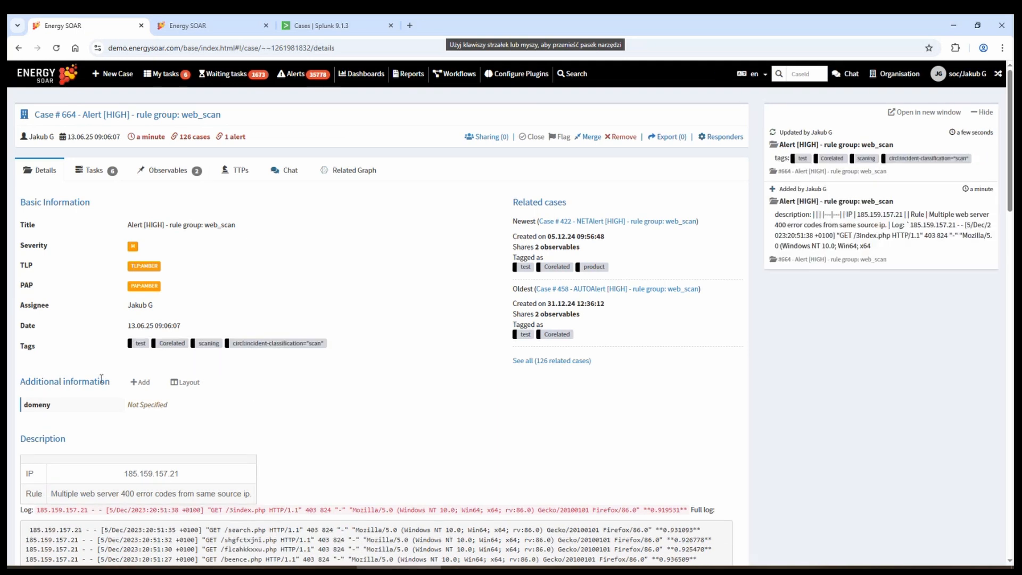
- Add the category field to the case's additional information and set it to Insider Abuse
left_click(141, 383)
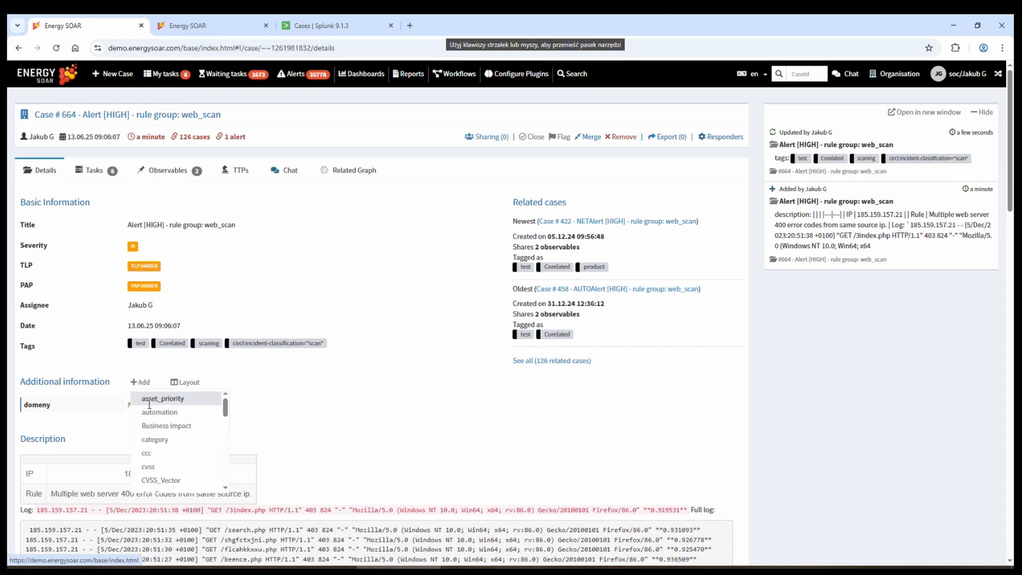
left_click(154, 440)
left_click(638, 207)
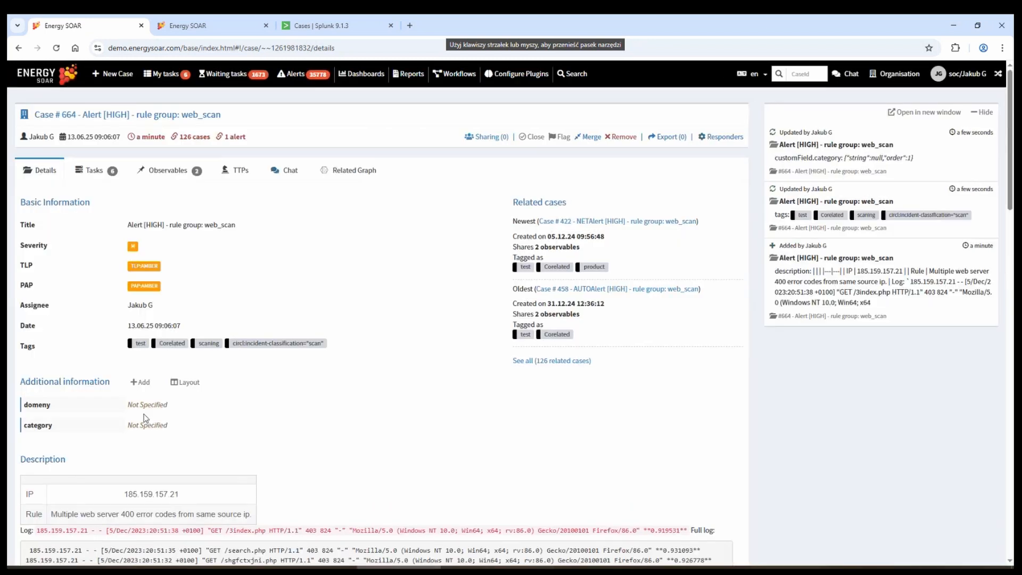
left_click(146, 426)
left_click(168, 429)
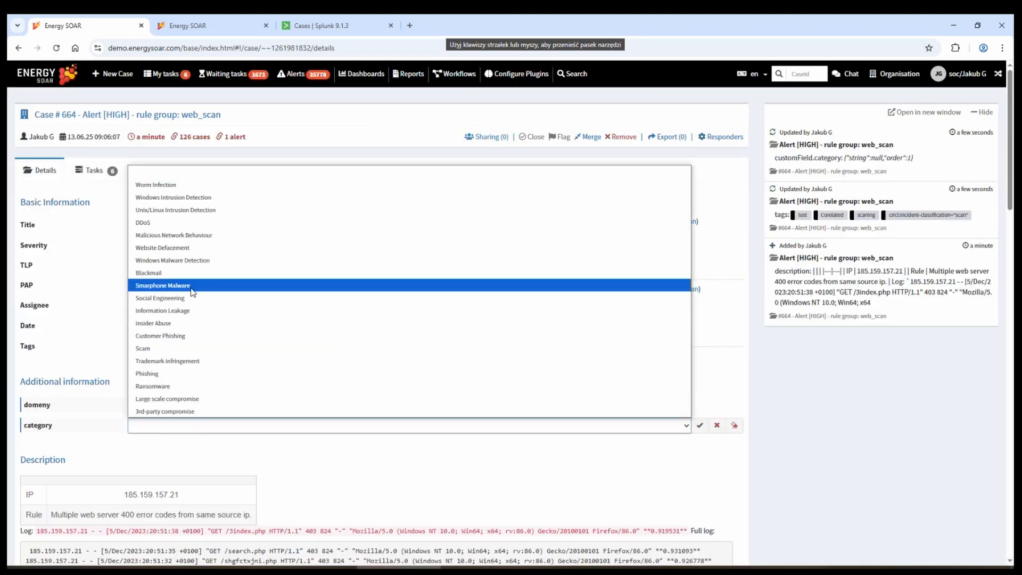
left_click(160, 323)
- Add the cvss field to the case's additional information and set it to 8
left_click(140, 382)
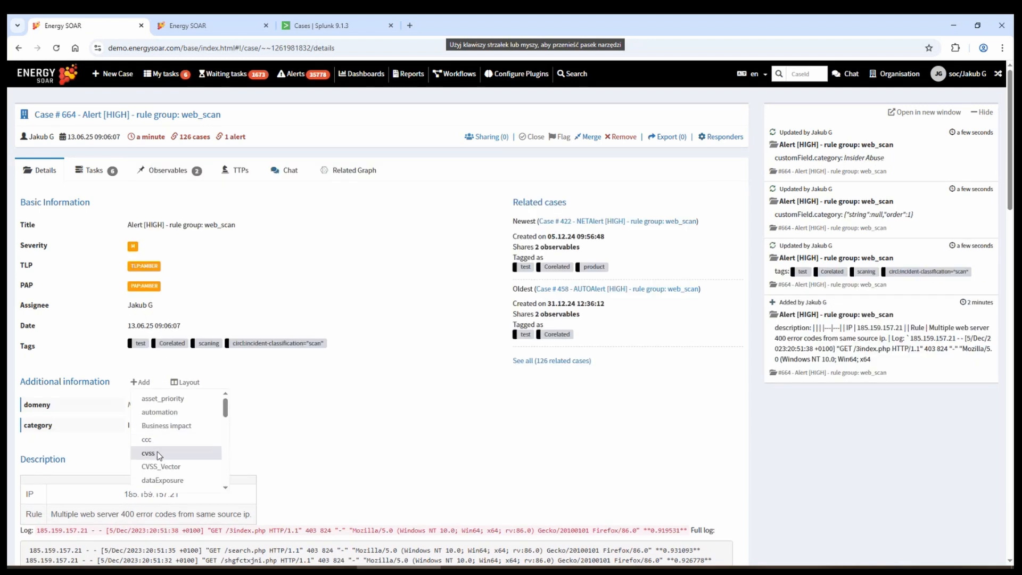
left_click(158, 454)
left_click(640, 195)
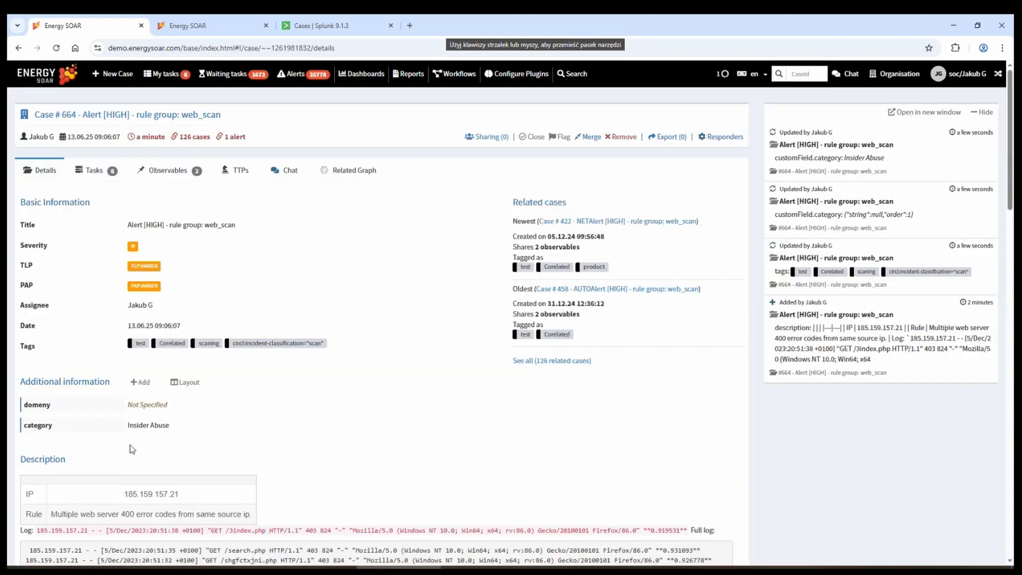
left_click(148, 447)
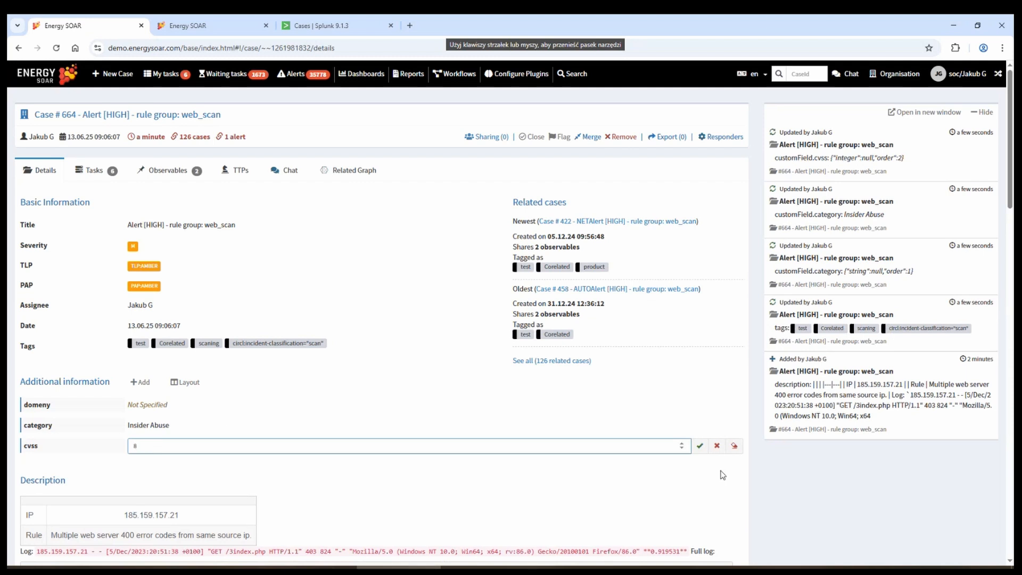
left_click(700, 446)
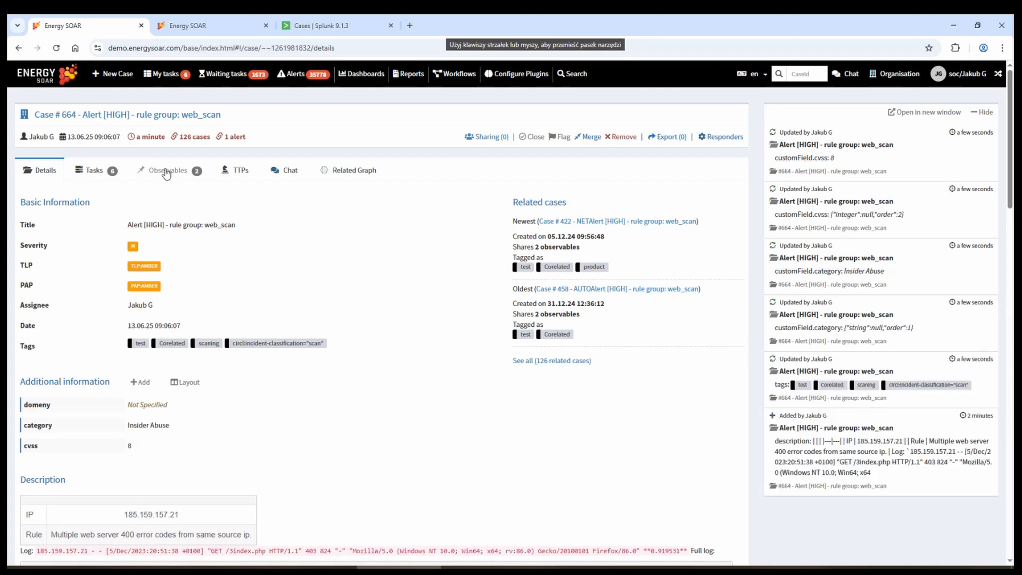
- Run the VirusTotal_GetReport_3_1, AbuseIPDB_1_0, Maltiverse_Report_1_0, IPVoid_1_0 and Cyberprotect_ThreatScore_3_0 analyzers on the case's IP observable
left_click(165, 170)
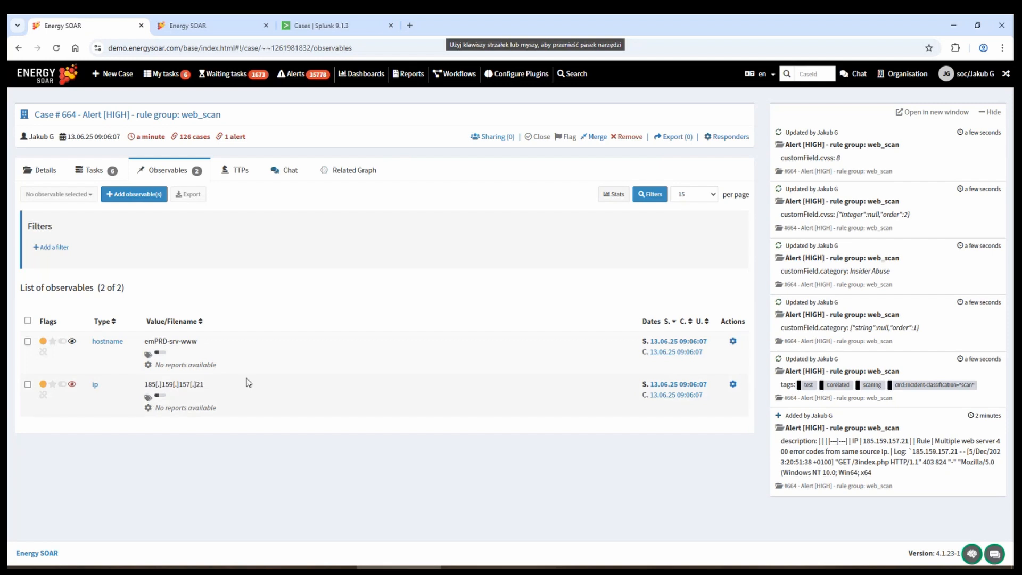
left_click(28, 384)
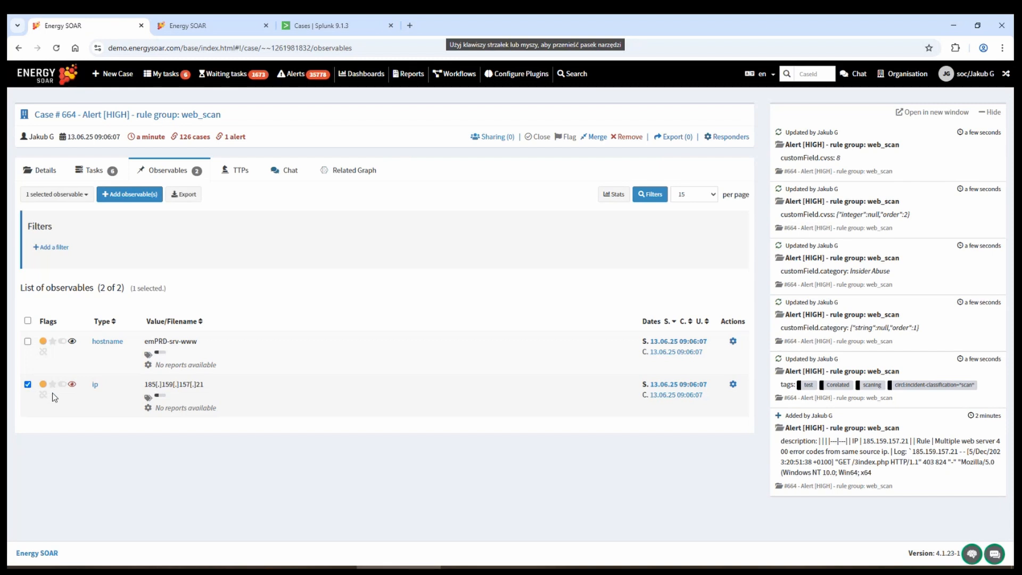
left_click(49, 198)
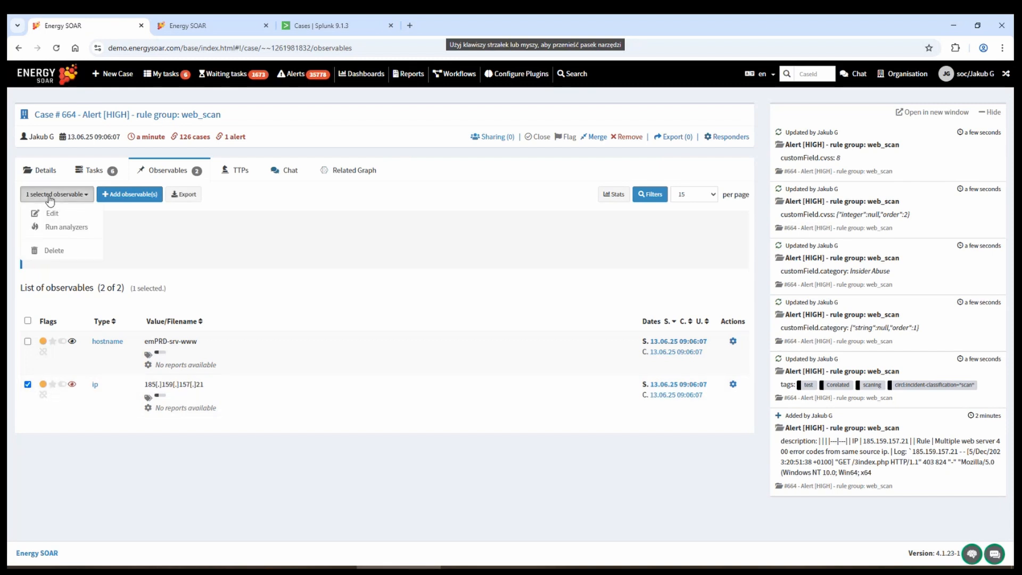
left_click(65, 227)
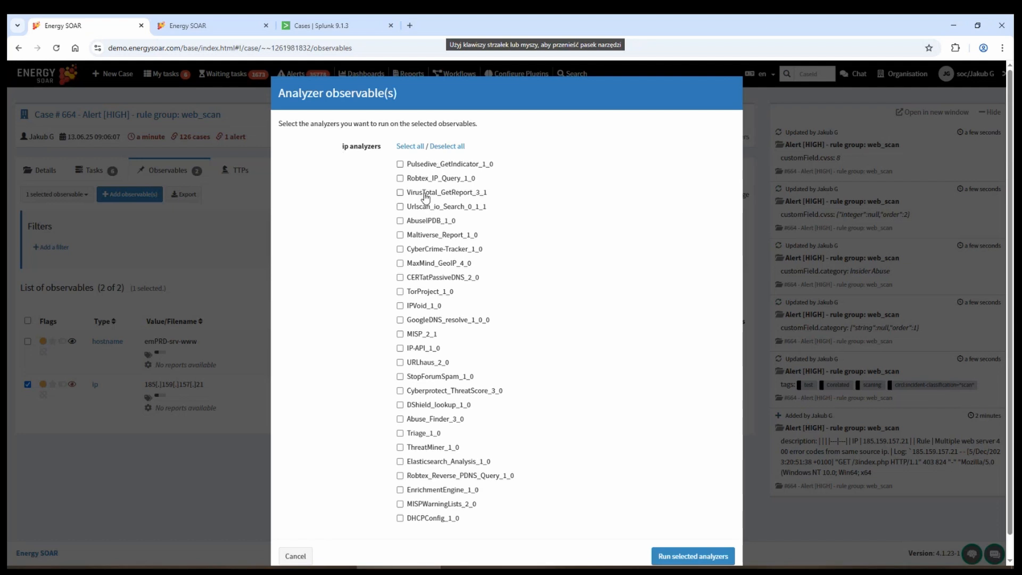
left_click(418, 222)
left_click(425, 197)
left_click(423, 235)
left_click(430, 308)
left_click(454, 391)
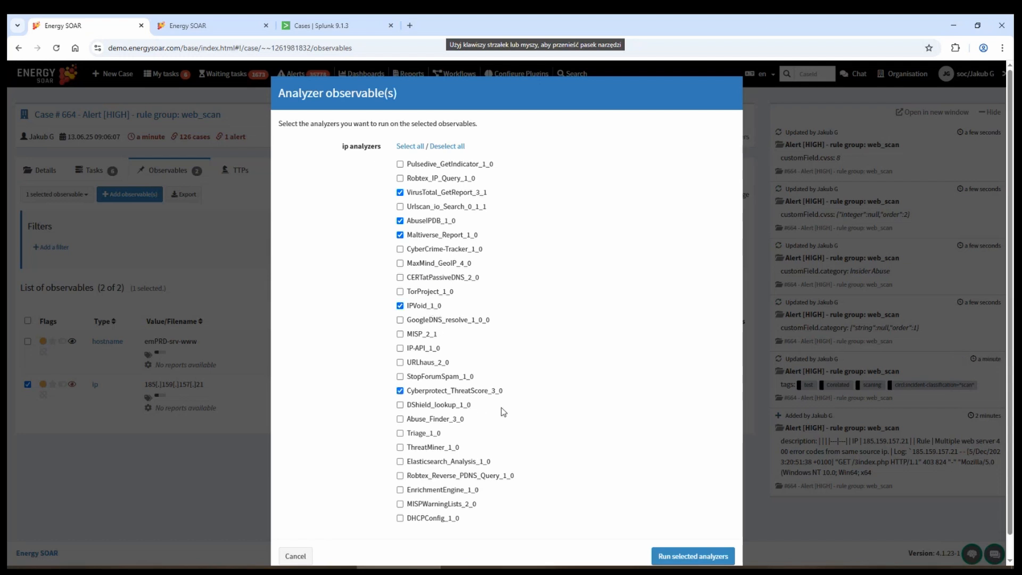
left_click(670, 557)
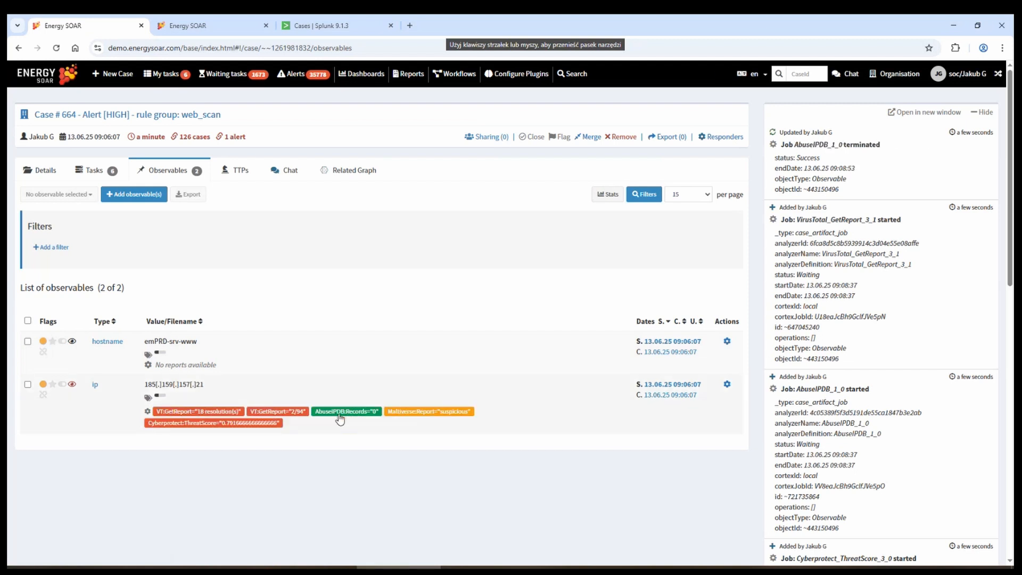
- Examine the IP observable's Maltiverse analysis report and open its VirusTotal report
left_click(423, 411)
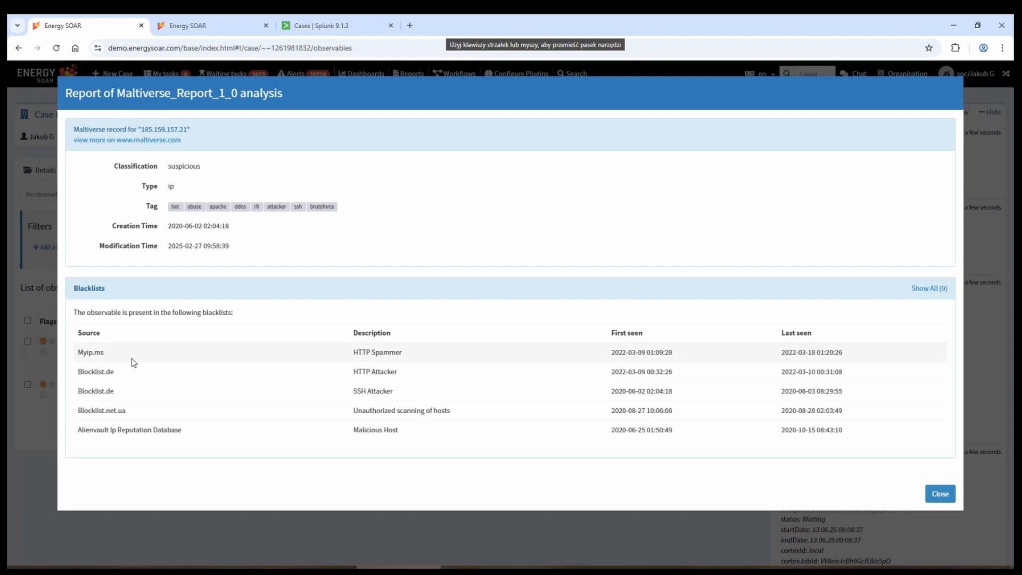
left_click(938, 496)
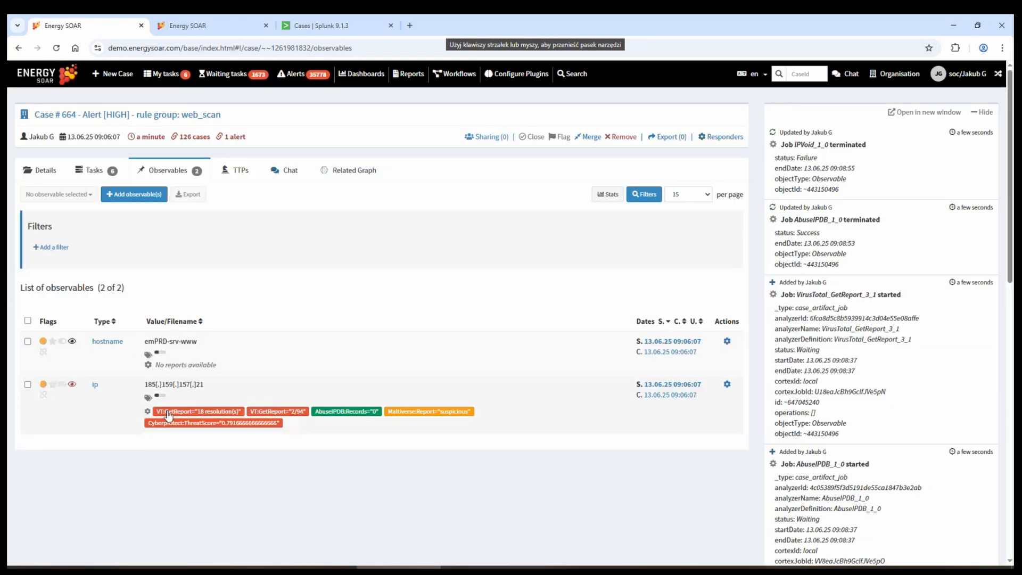
left_click(168, 413)
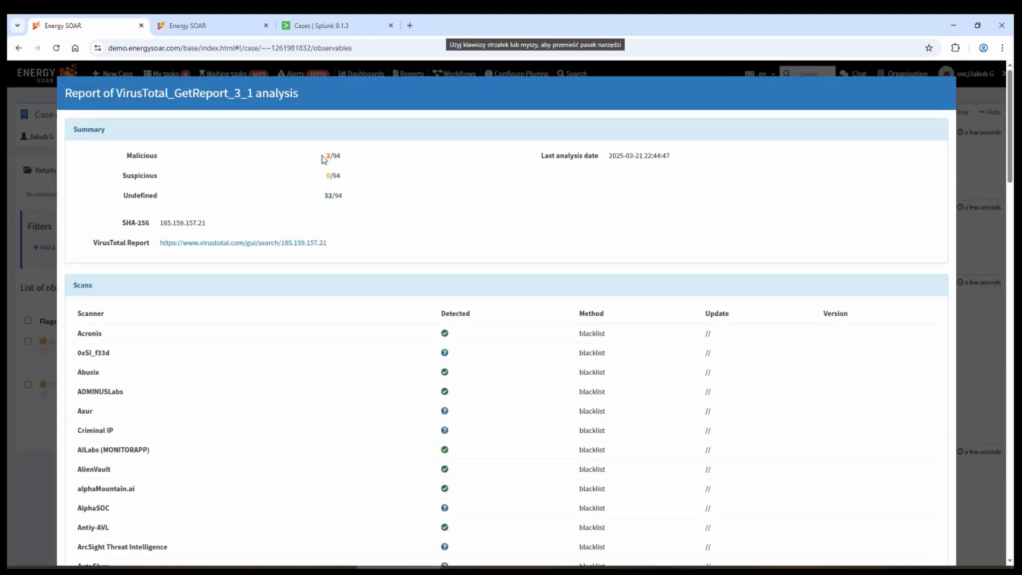
- Examine the scanner results in the VirusTotal_GetReport_3_1 report, including the flagged scanners, and close the report
scroll(372, 353, "down", 10)
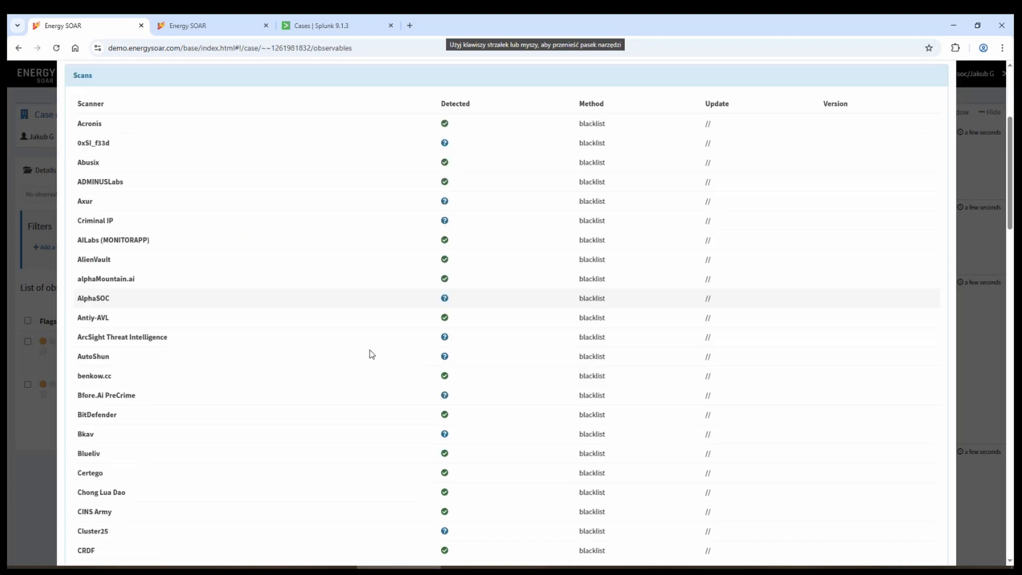
scroll(362, 365, "down", 9)
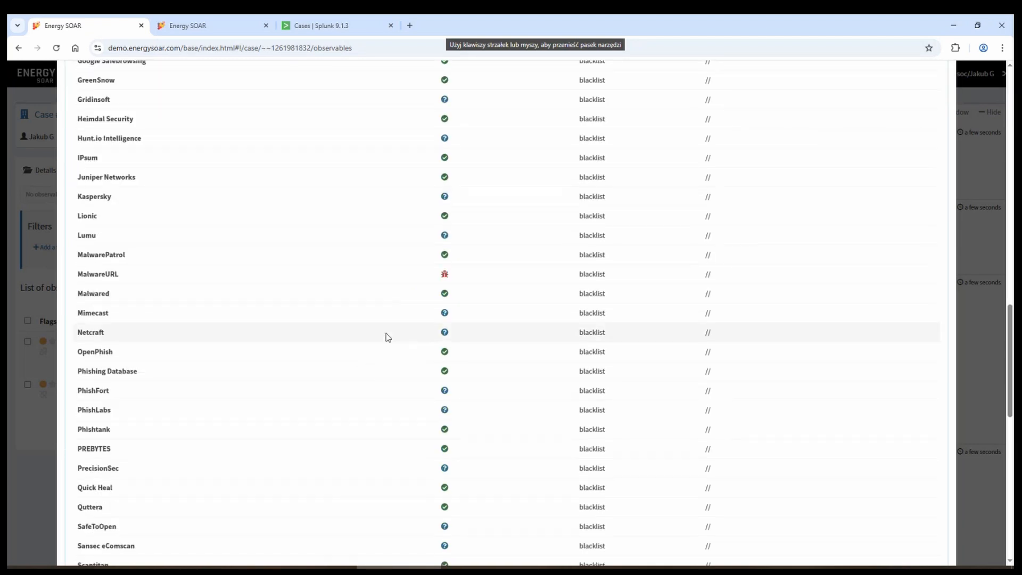
scroll(334, 292, "down", 8)
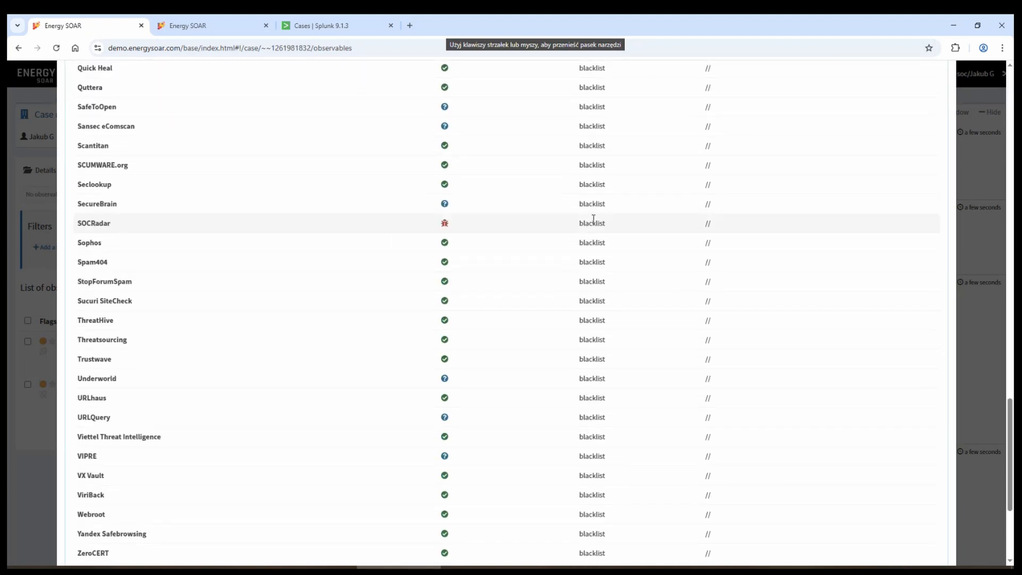
left_click(18, 491)
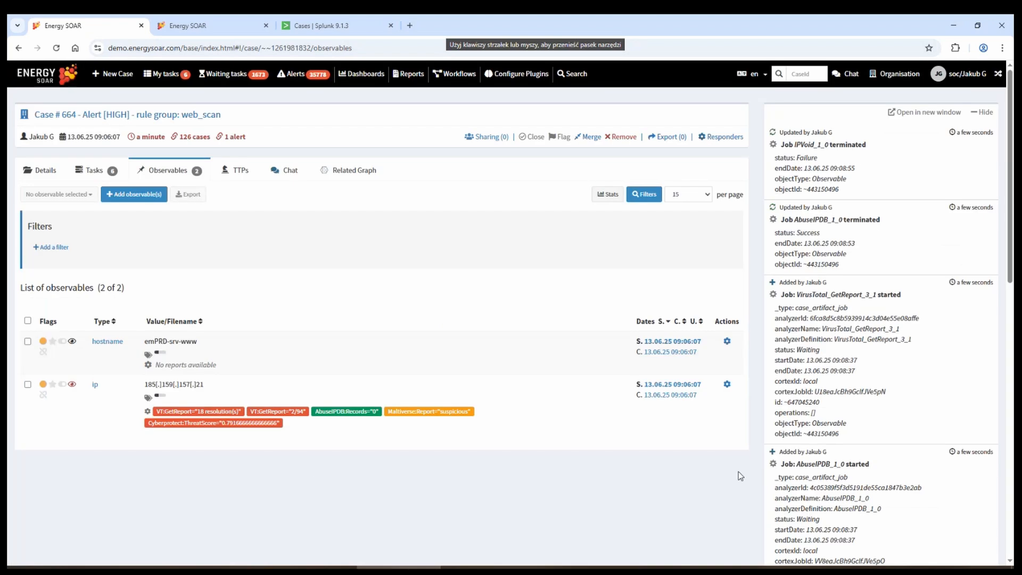
- Search the responders available for the case's IP observable for "che", and search them for "isola"
left_click(727, 384)
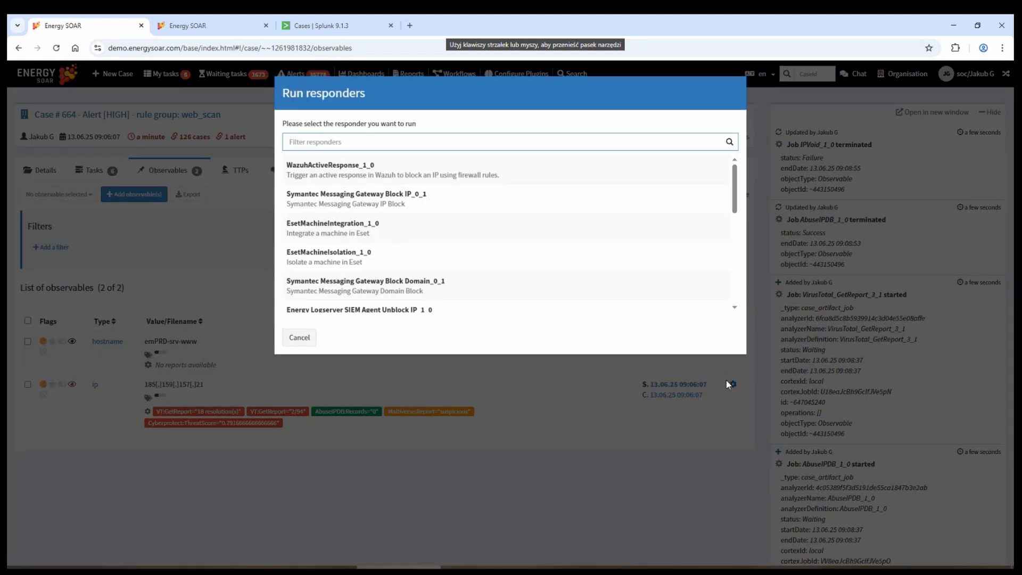
type("che")
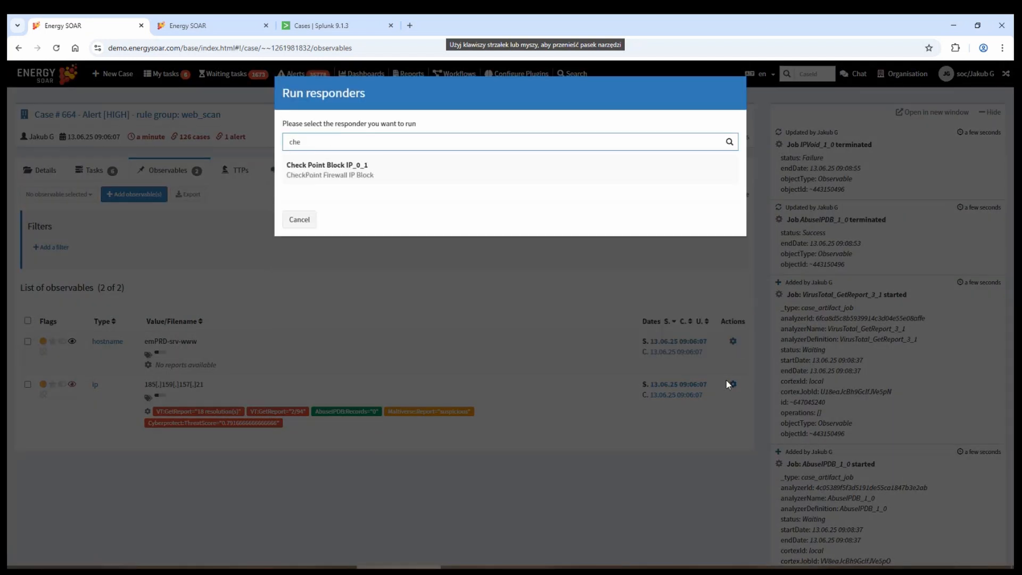
key("BackSpace")
key("BackSpace")
key("BackSpace")
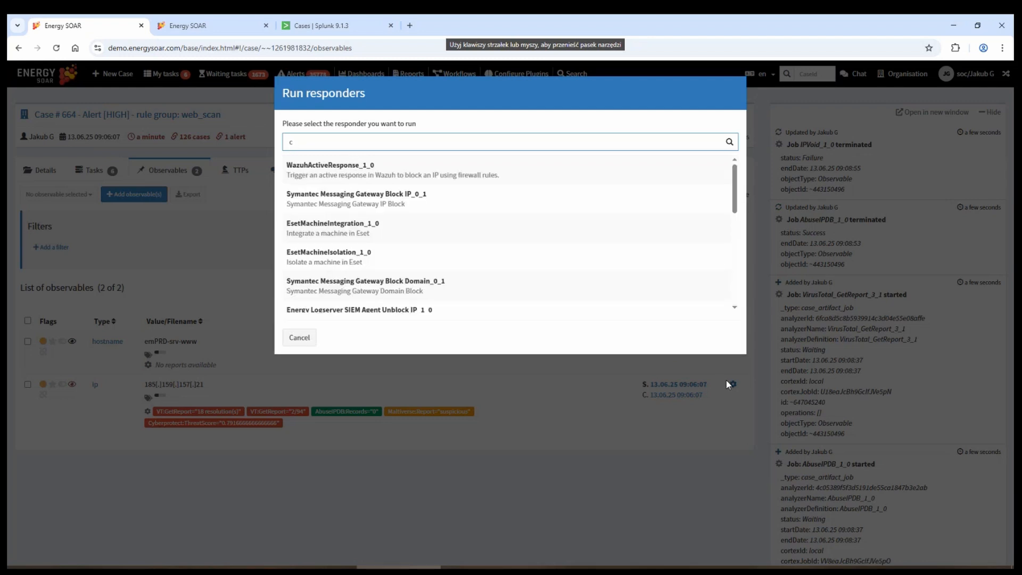
type("isola")
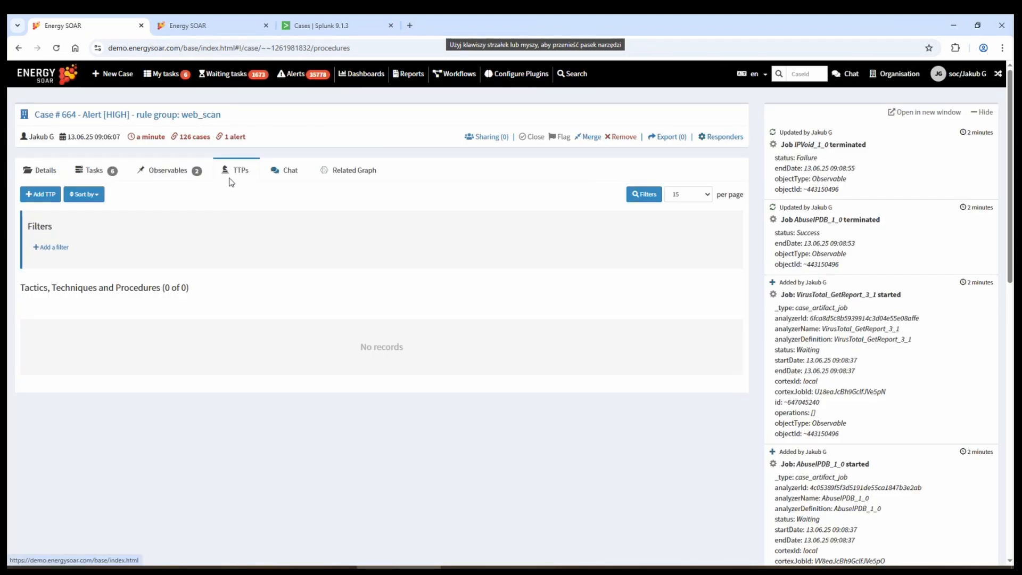
- Add a TTP to the case with the Reconnaissance tactic and the technique T1595 - Active Scanning
left_click(30, 196)
left_click(404, 142)
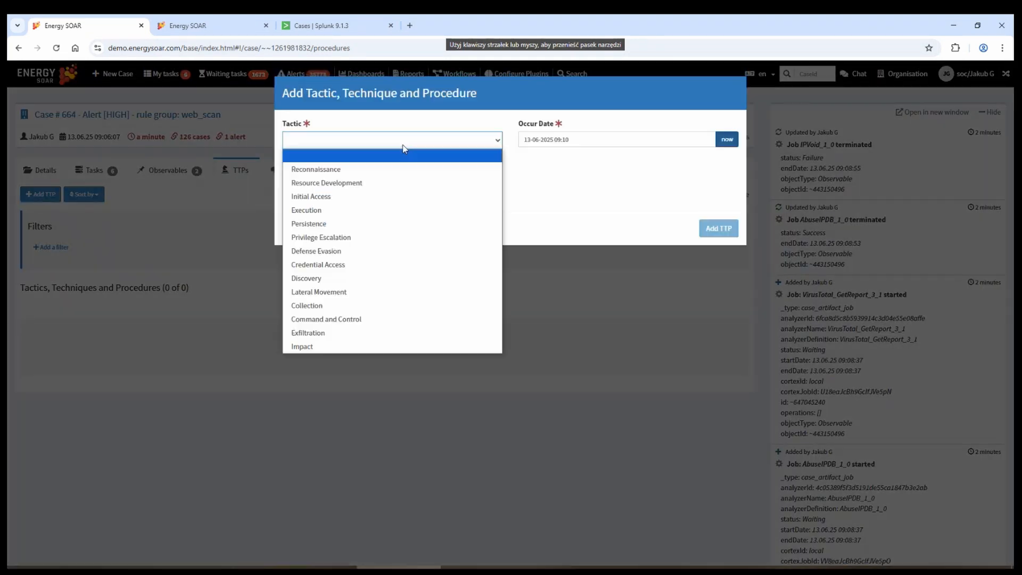
left_click(334, 170)
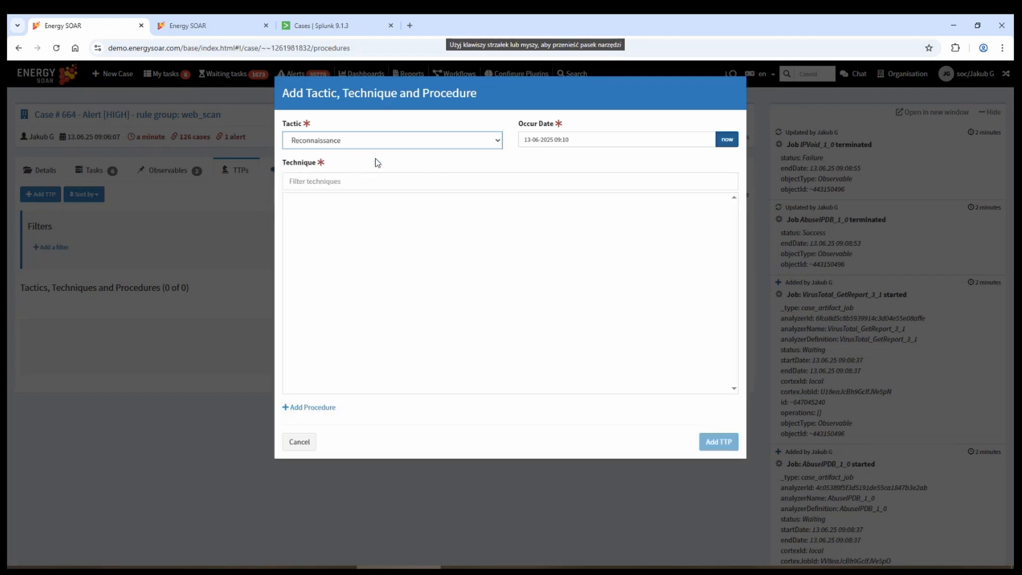
scroll(407, 319, "down", 5)
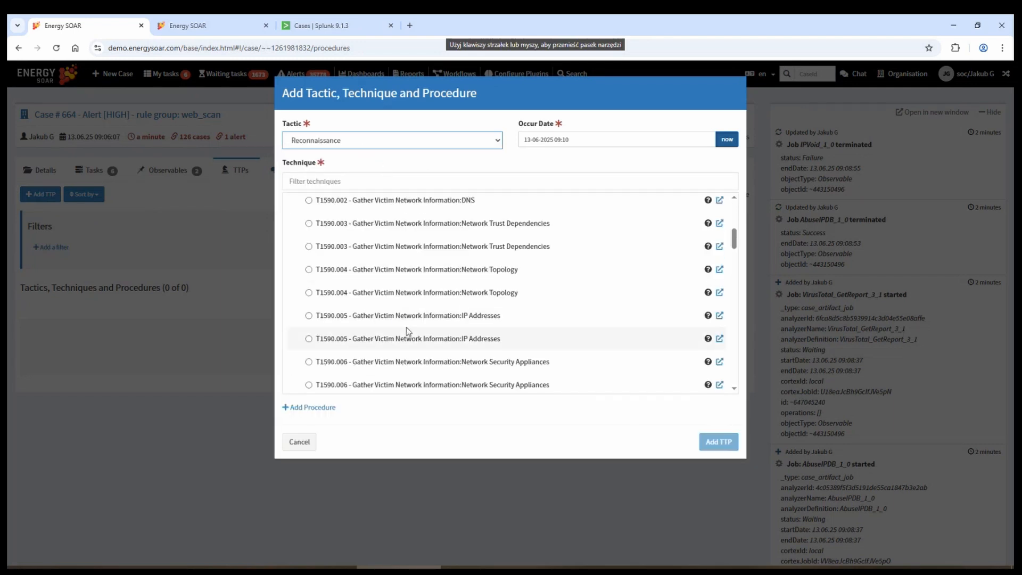
scroll(406, 327, "down", 10)
left_click(343, 335)
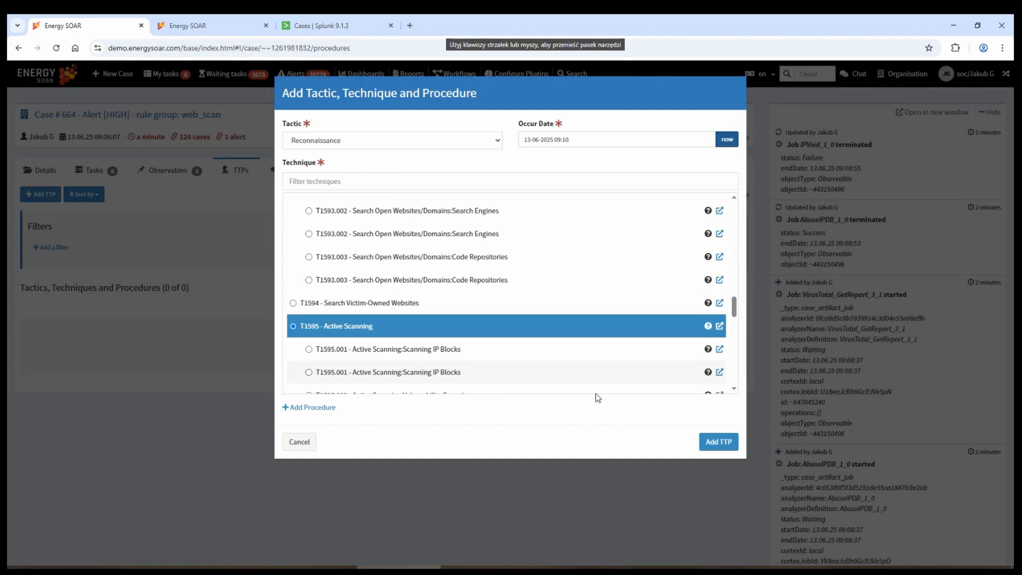
left_click(718, 442)
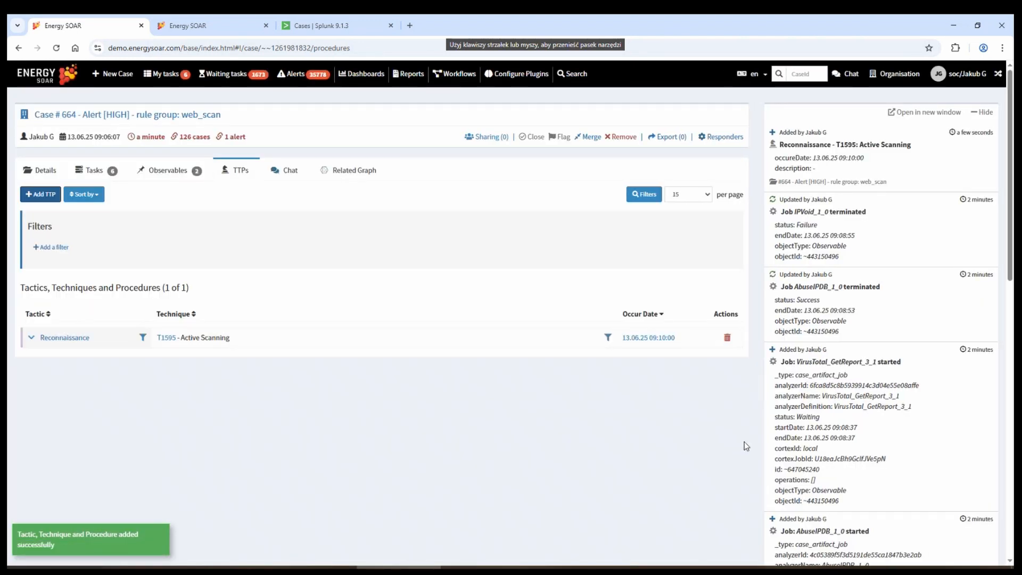
left_click(167, 338)
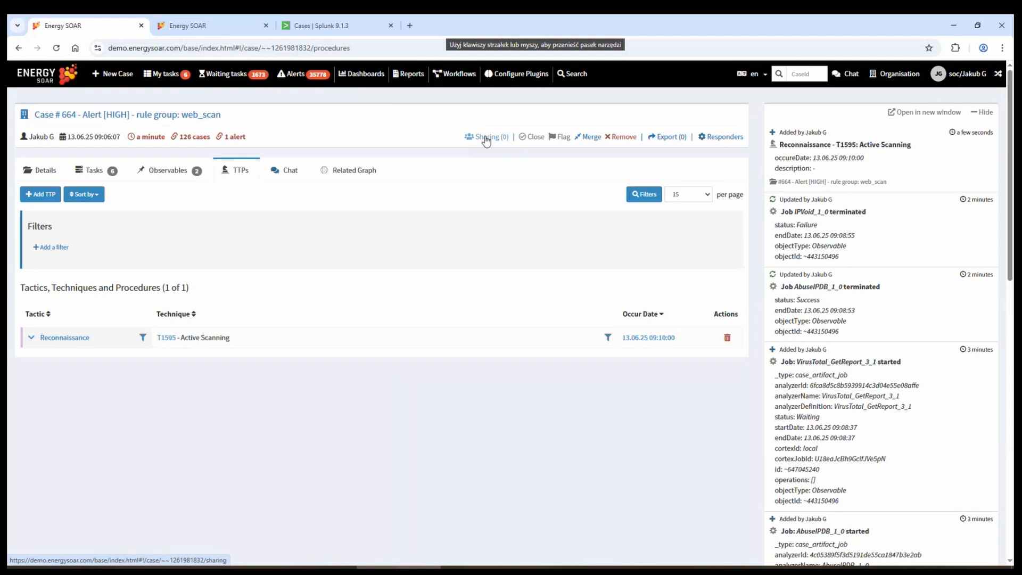
- Share the case with the network organisation using the analyst profile, no tasks and all observables
left_click(486, 139)
left_click(46, 196)
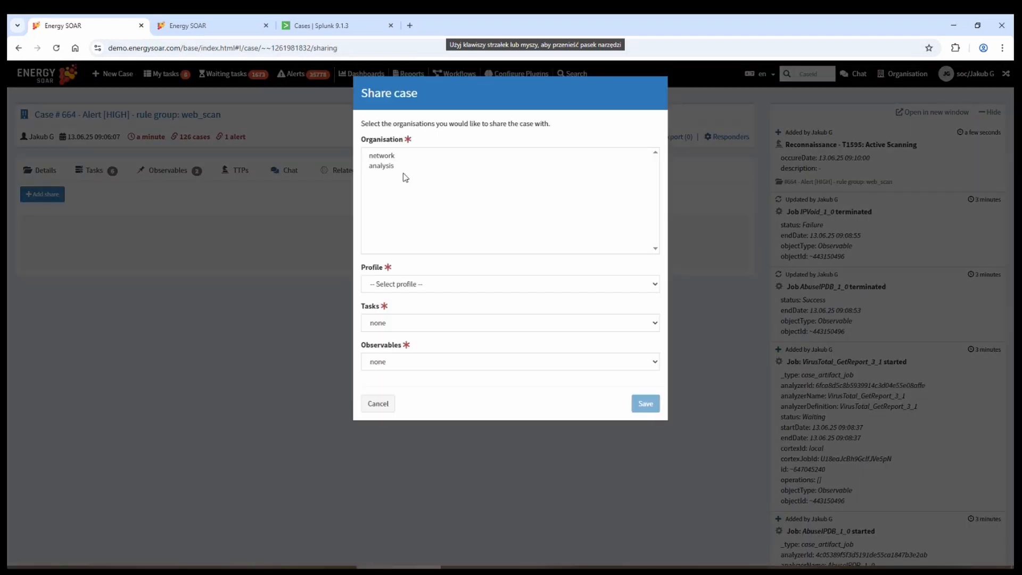
left_click(394, 156)
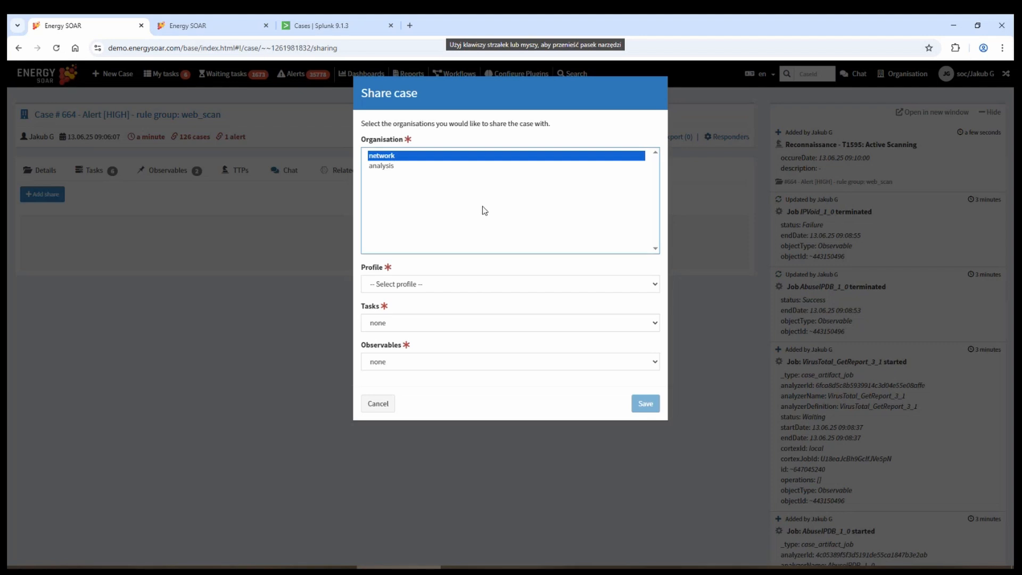
left_click(406, 286)
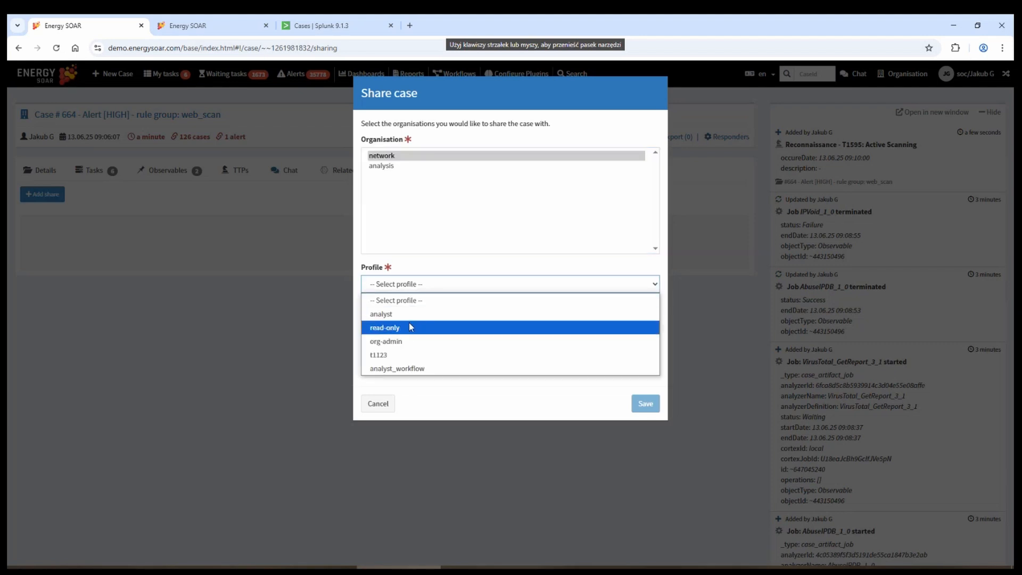
left_click(391, 314)
left_click(392, 362)
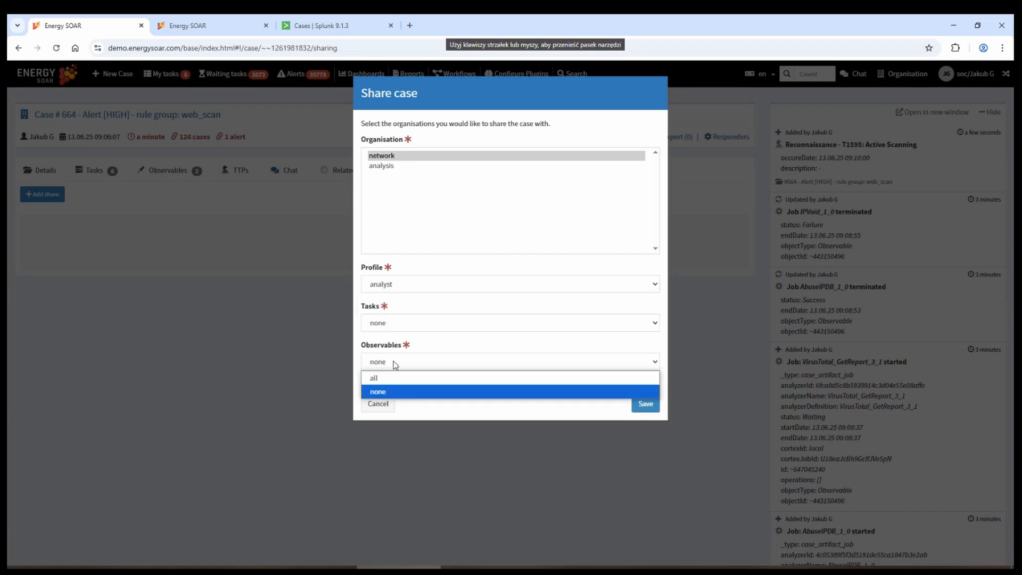
left_click(388, 379)
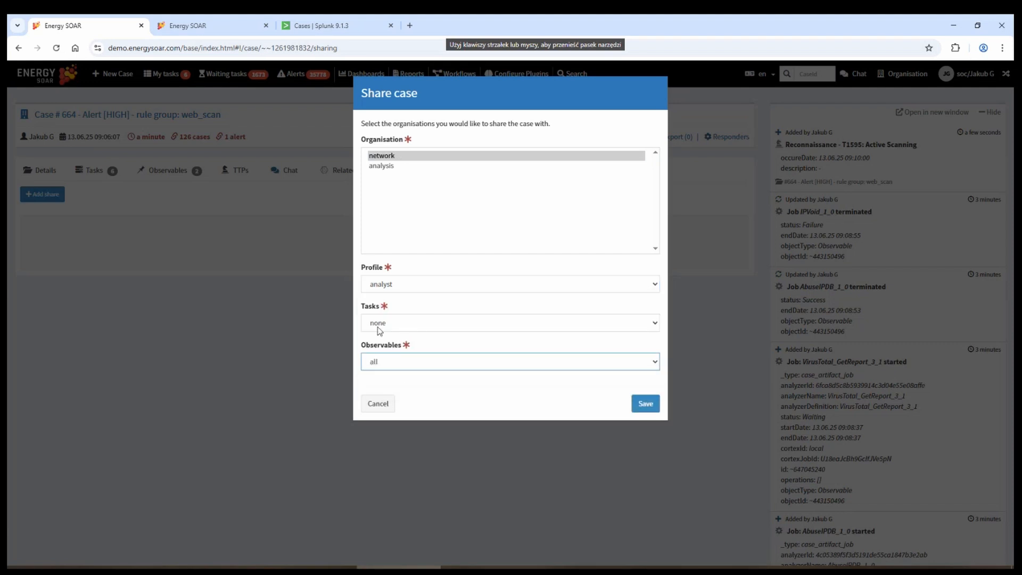
left_click(634, 407)
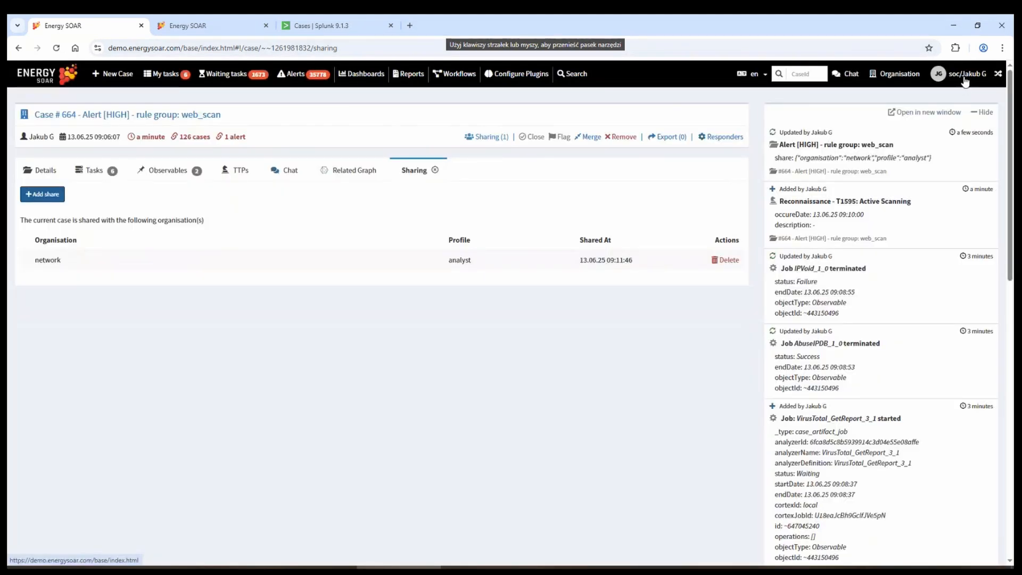
- Switch to the network organisation and open the shared case #664 from its case list
left_click(999, 78)
left_click(402, 183)
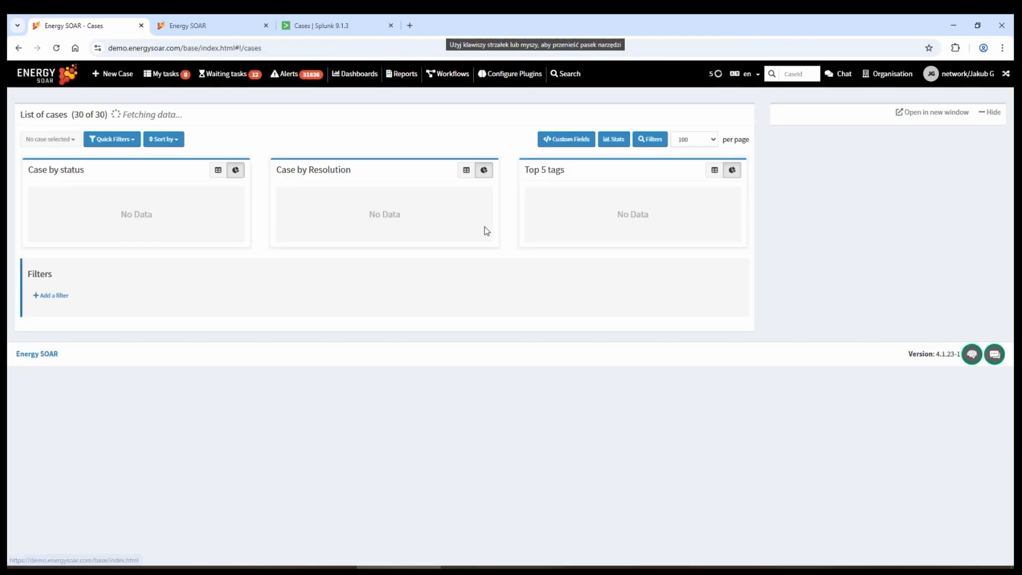
scroll(407, 373, "down", 10)
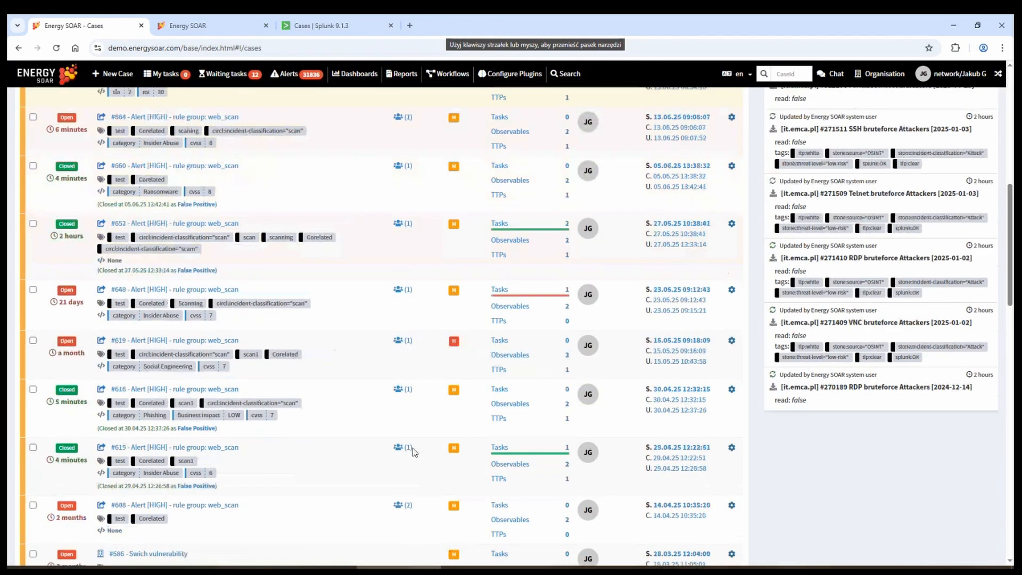
left_click(176, 117)
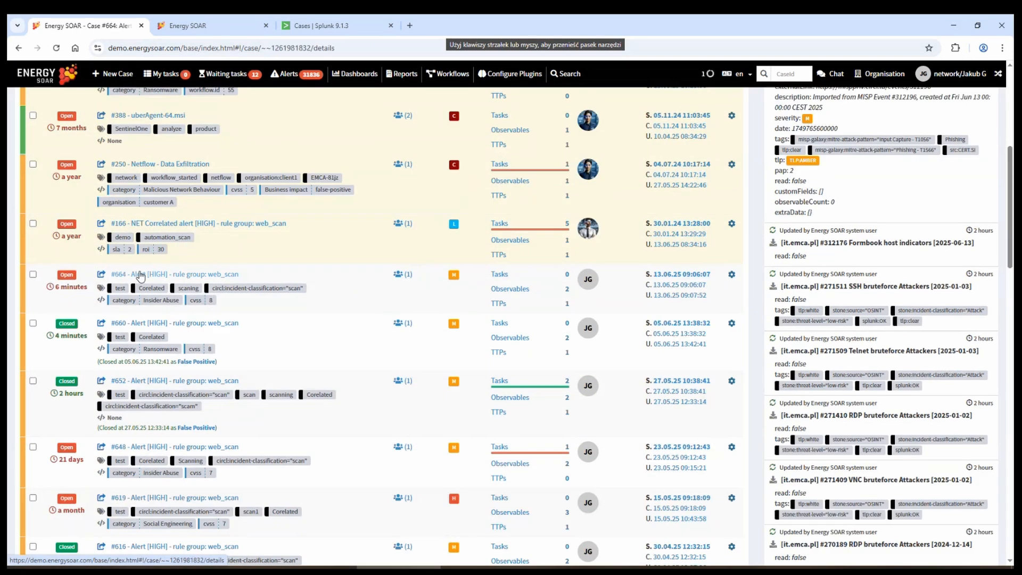
- Review the shared case's details and observables as the network organisation sees them
scroll(199, 397, "up", 10)
scroll(199, 397, "up", 5)
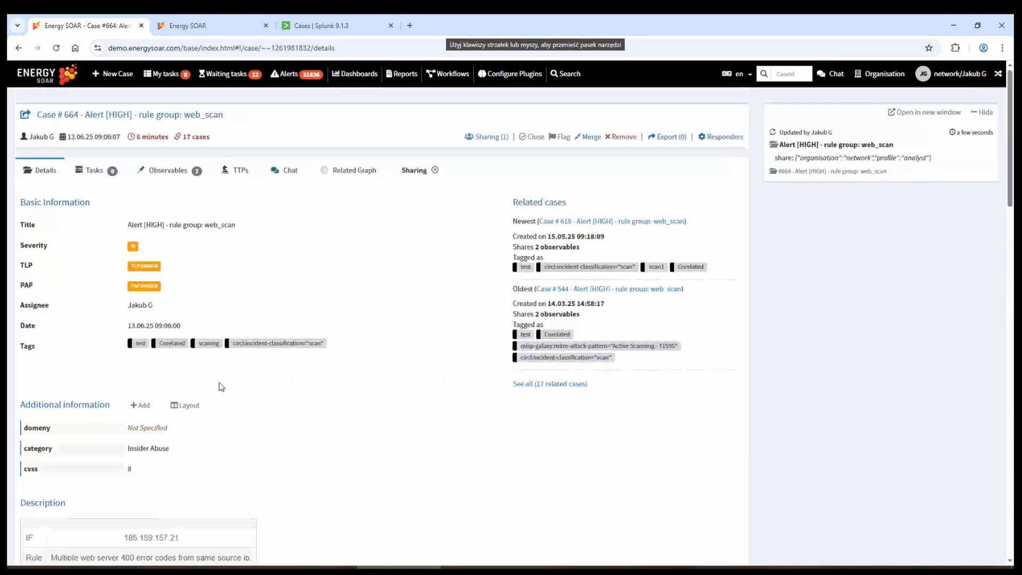
left_click(163, 178)
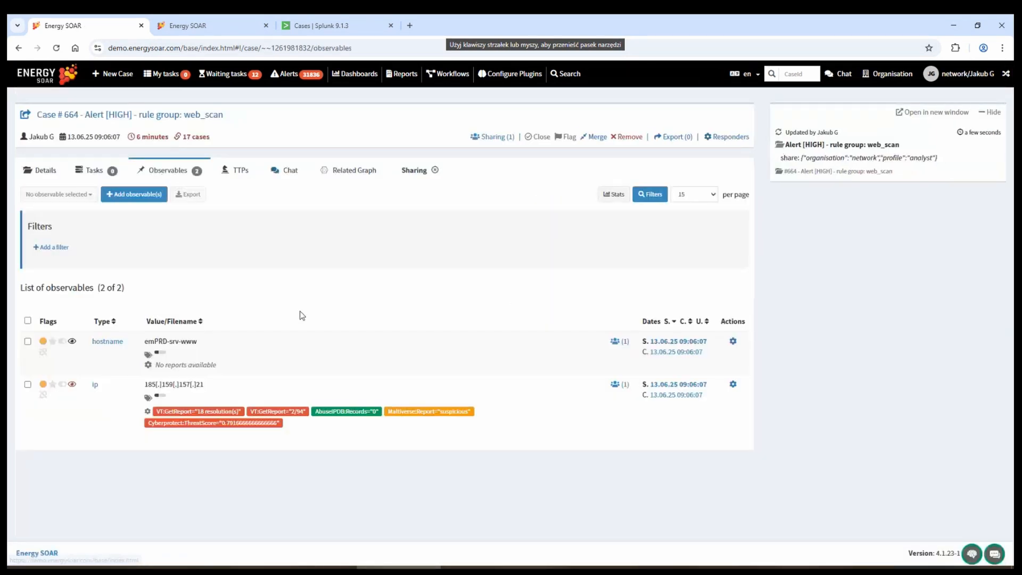
left_click(45, 175)
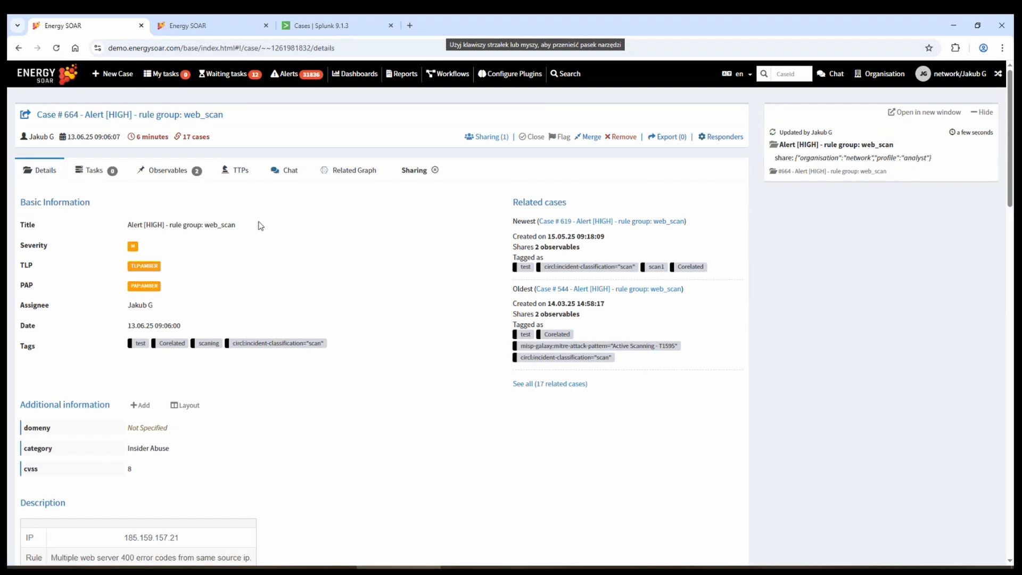
- Begin closing case #664 and accept the closure of its open tasks
left_click(533, 137)
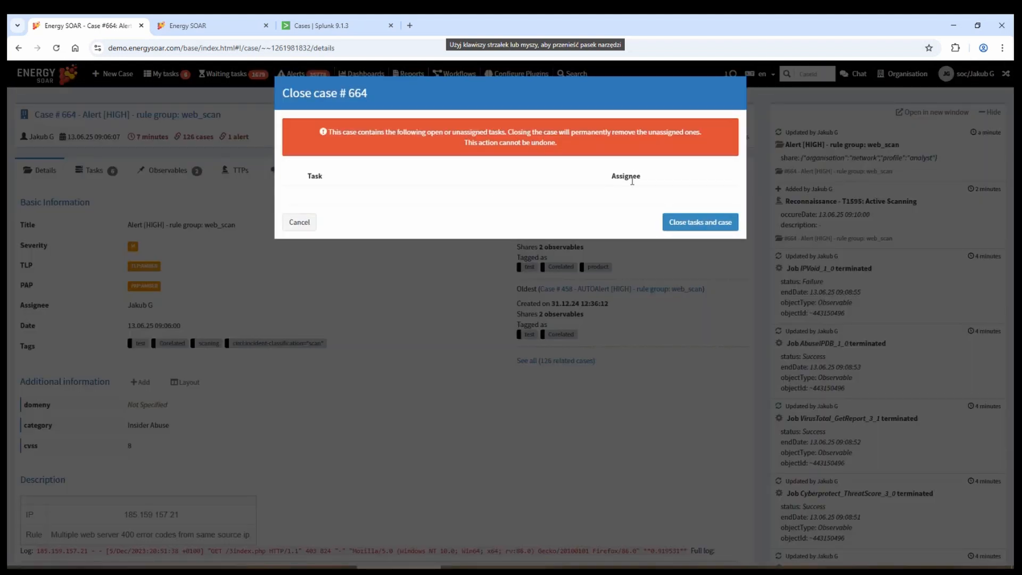
left_click(697, 341)
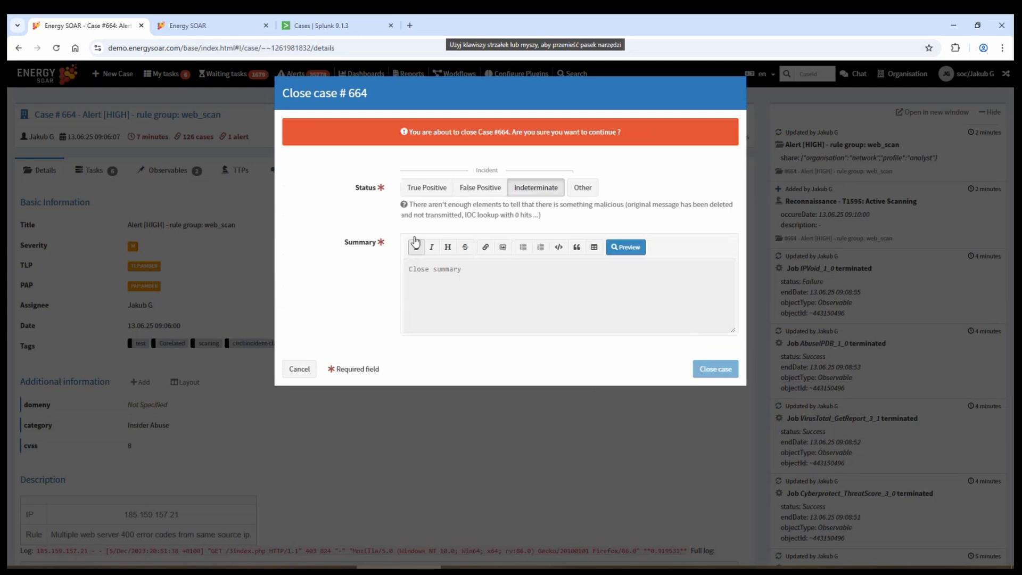
left_click(425, 187)
left_click(414, 243)
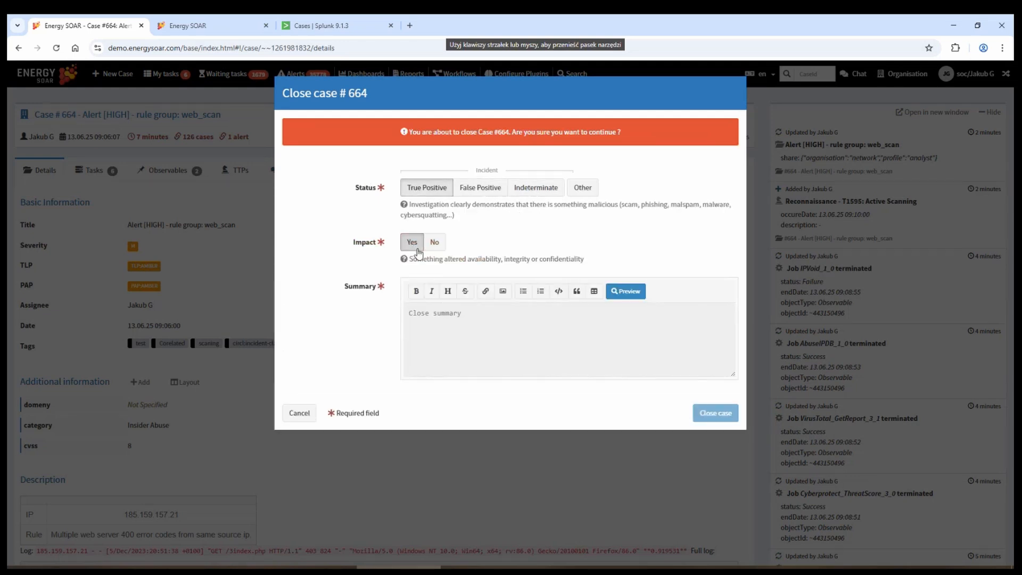
left_click(435, 244)
- Close case #664 with the status False Positive and the summary "short summary"
left_click(468, 189)
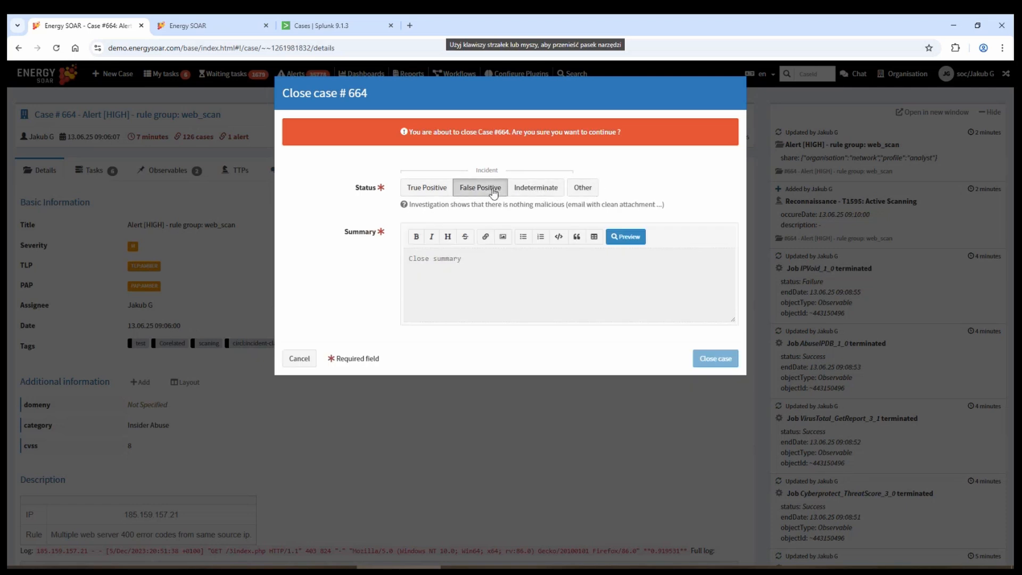
left_click(447, 270)
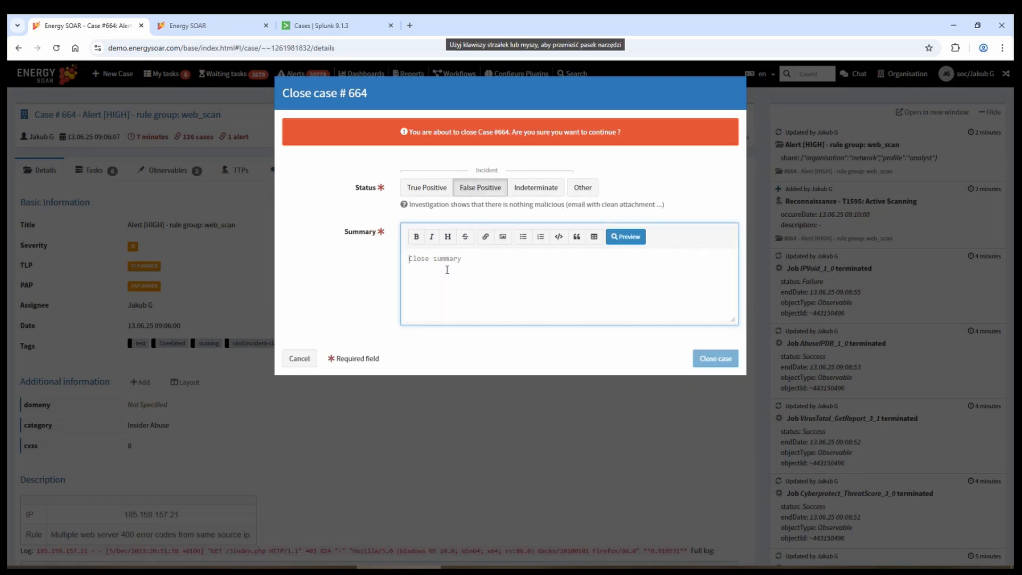
type("short summary")
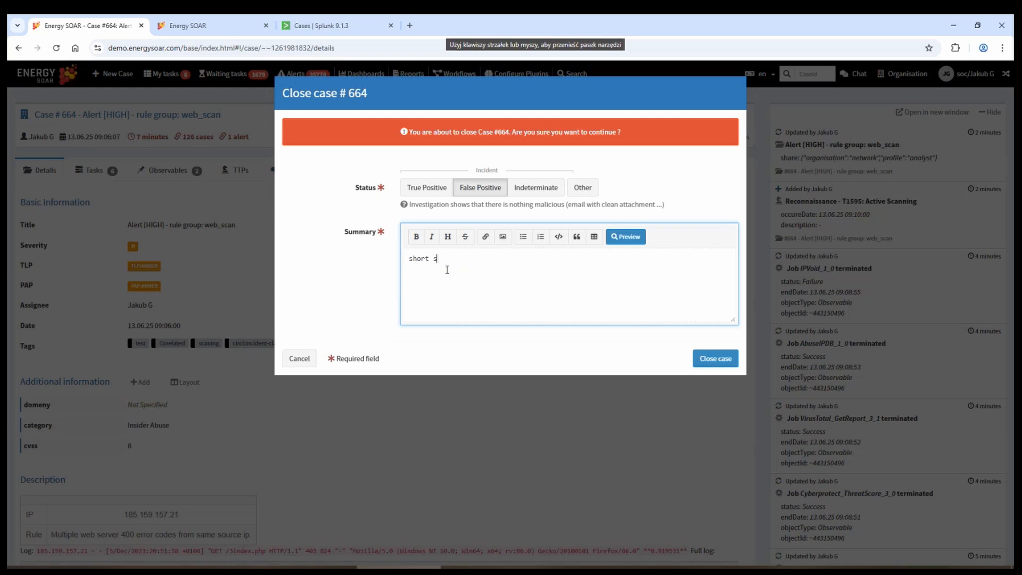
left_click(716, 359)
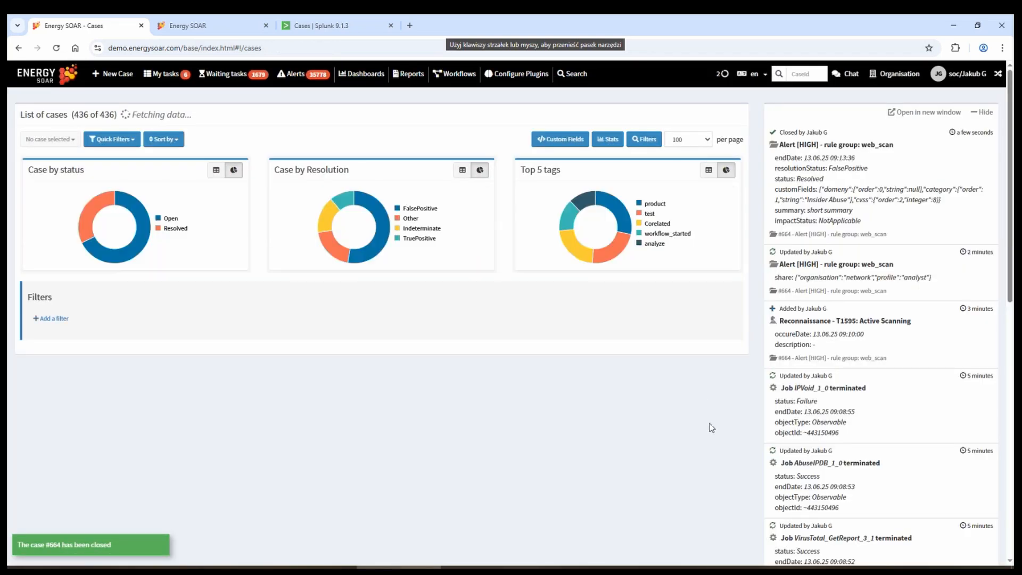
- Switch to the second Energy SOAR browser tab and open the workflow editor
left_click(176, 26)
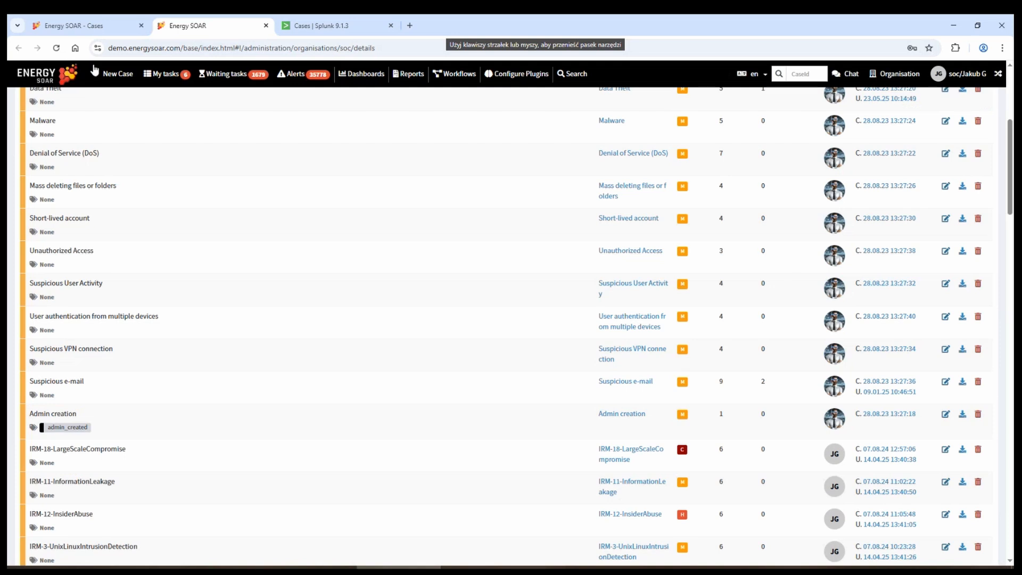
left_click(455, 75)
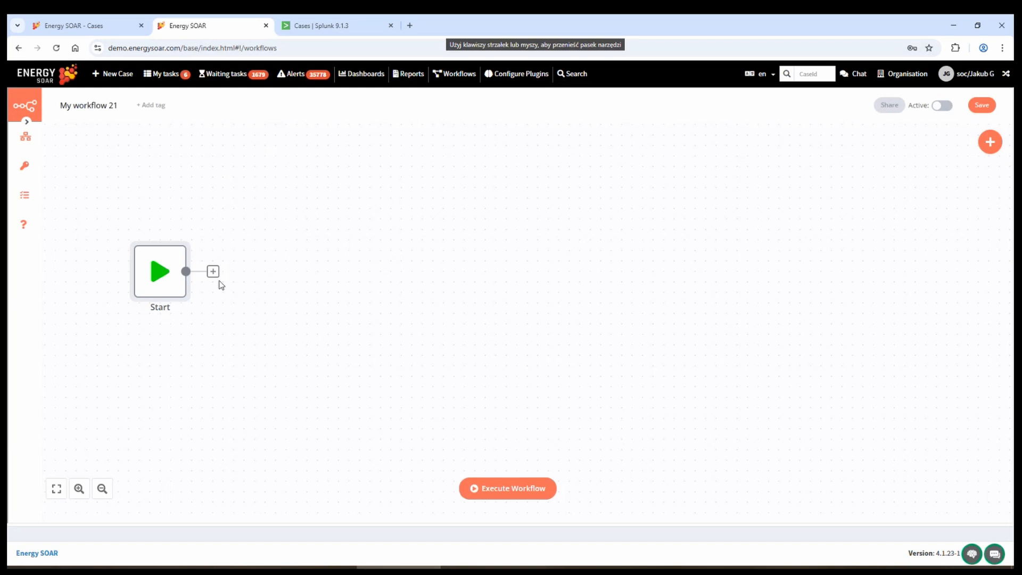
- Add an Energy SOAR Base node connected after the Start node
left_click(213, 272)
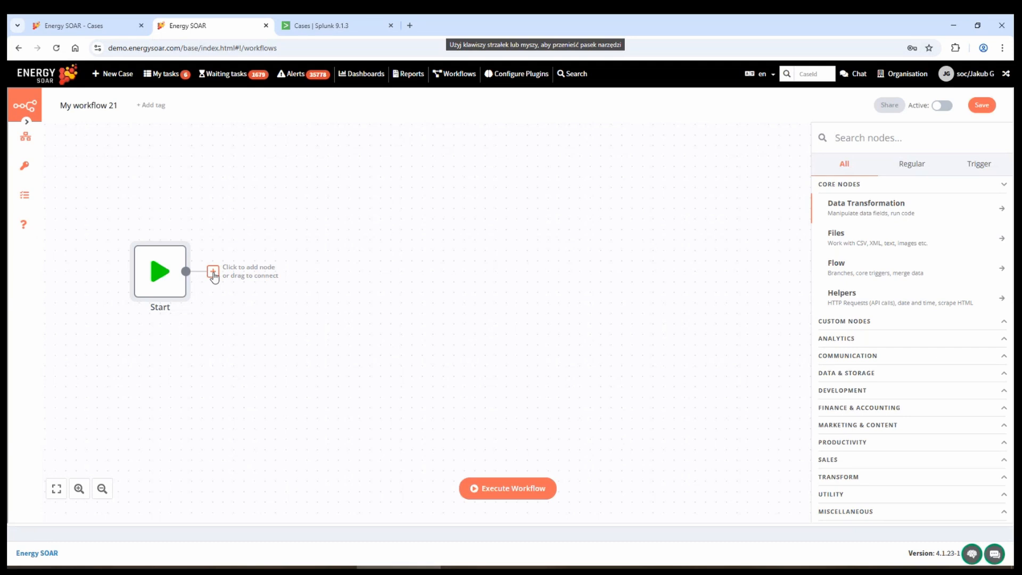
type("ene")
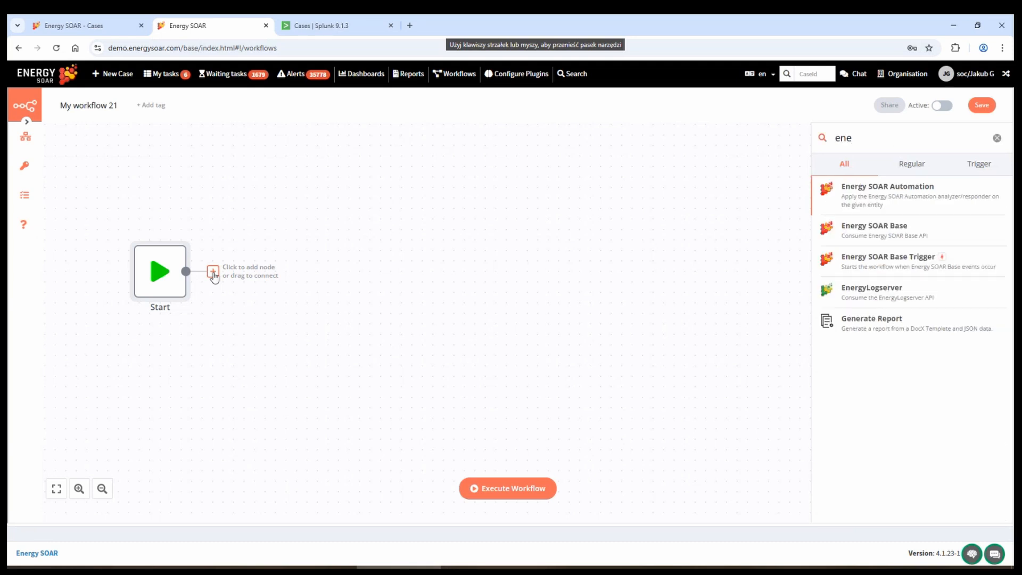
left_click(861, 226)
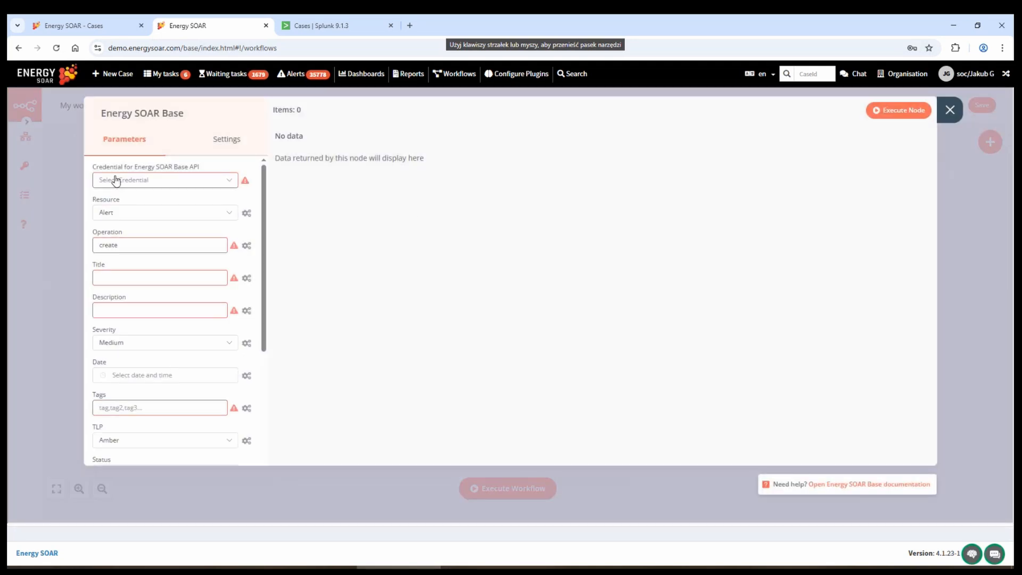
- Assign the Energy SOAR Base account credential to the node and set its resource to Case
left_click(116, 180)
left_click(129, 206)
left_click(121, 212)
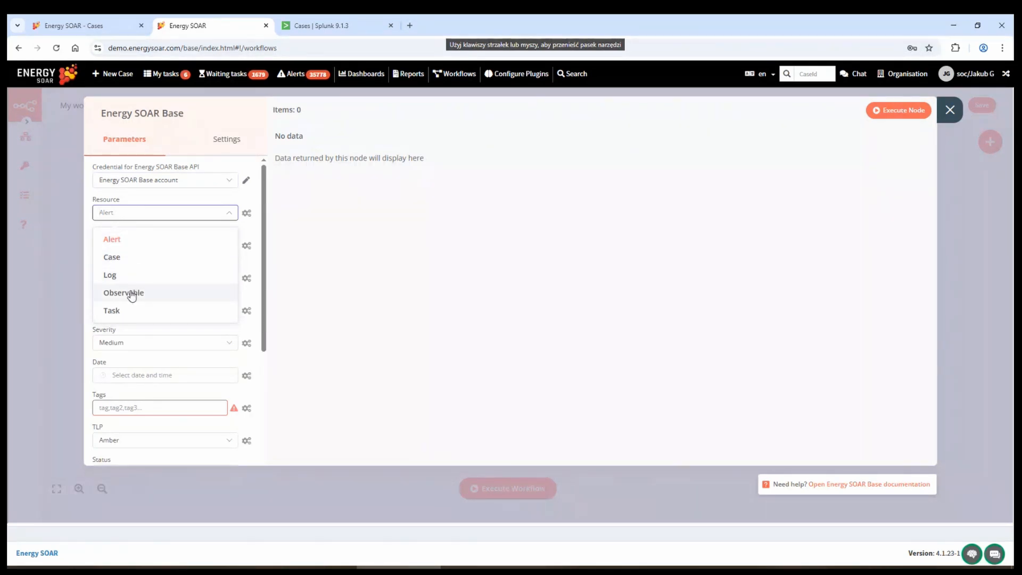
left_click(114, 258)
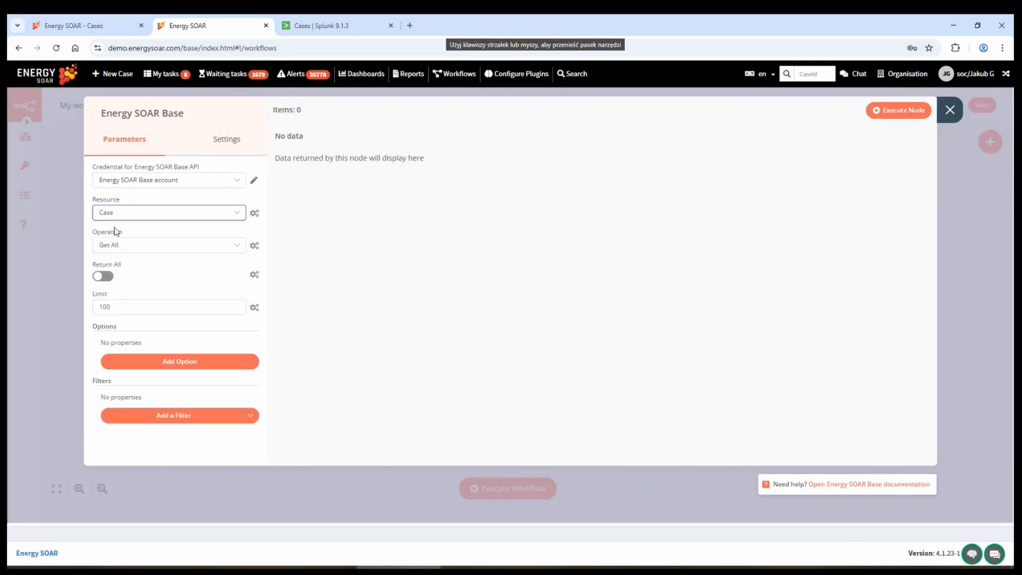
- Keep the case operation on Get All, set the limit to 10, and execute the node
left_click(126, 246)
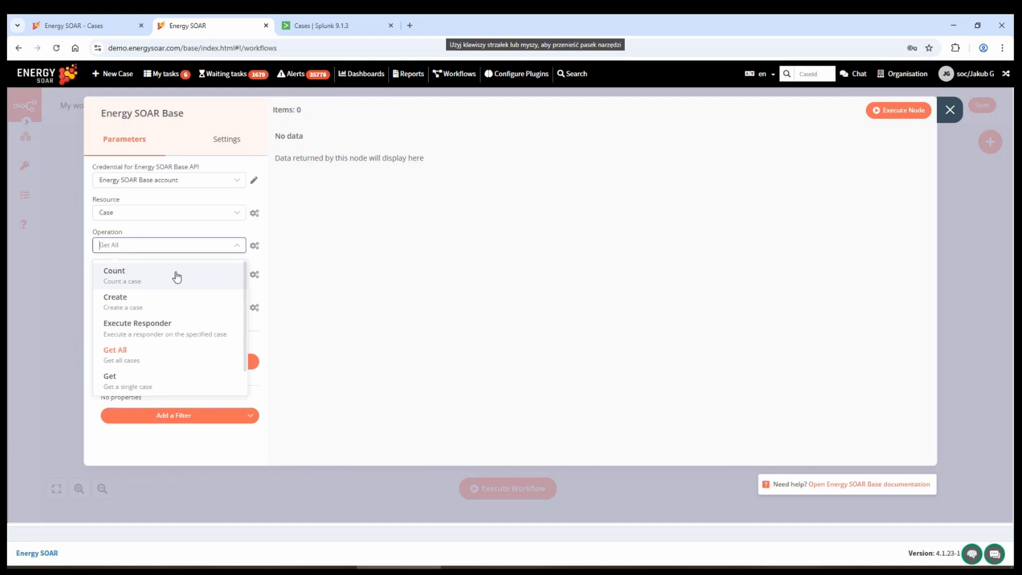
scroll(145, 378, "down", 1)
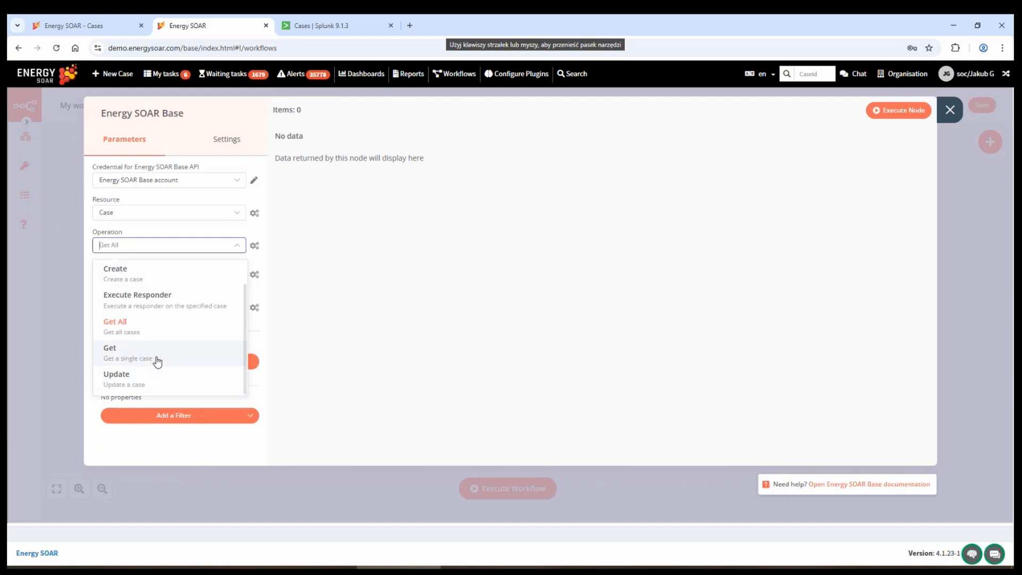
scroll(159, 354, "up", 1)
left_click(189, 322)
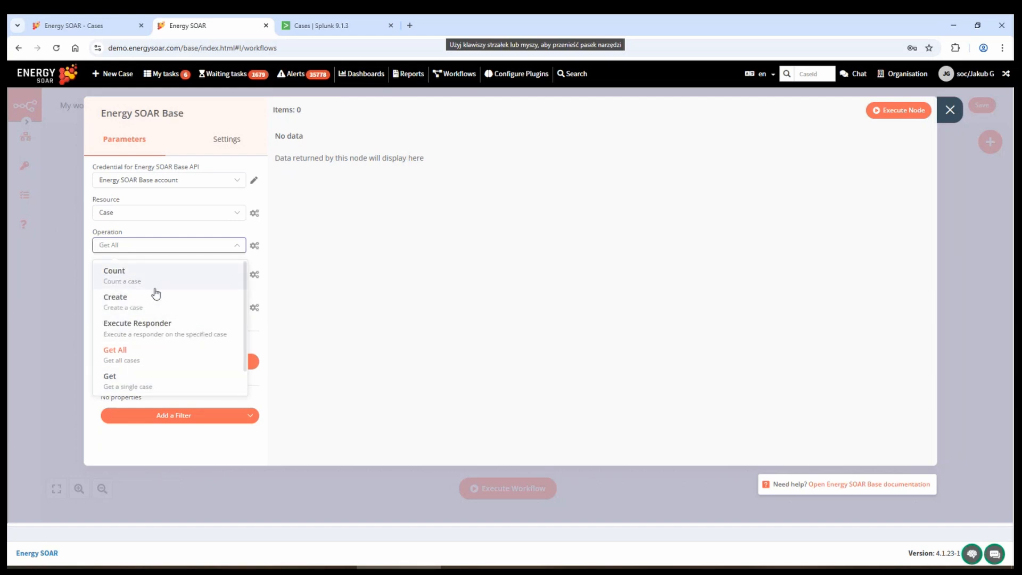
left_click(151, 245)
left_click(129, 355)
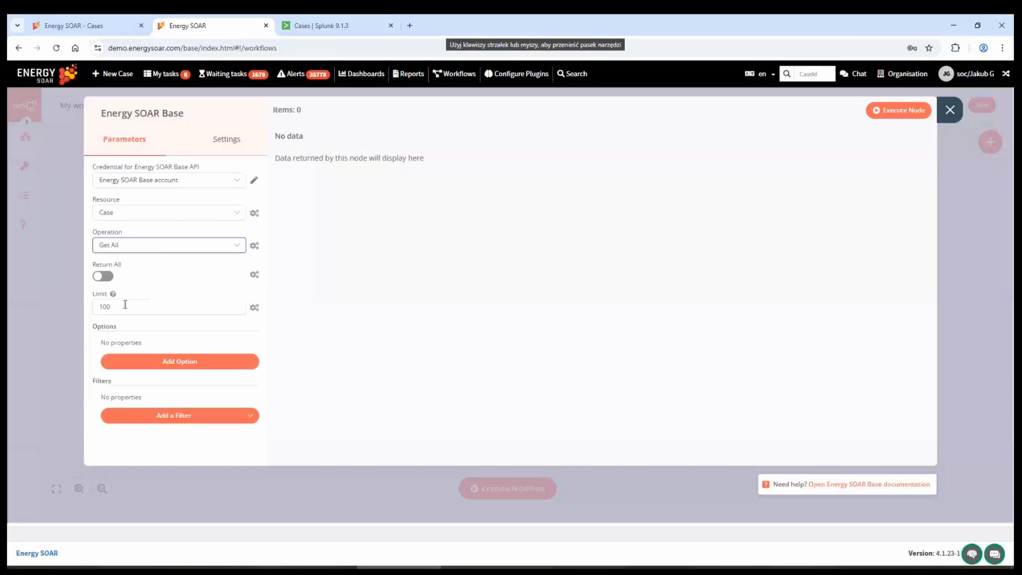
left_click(127, 309)
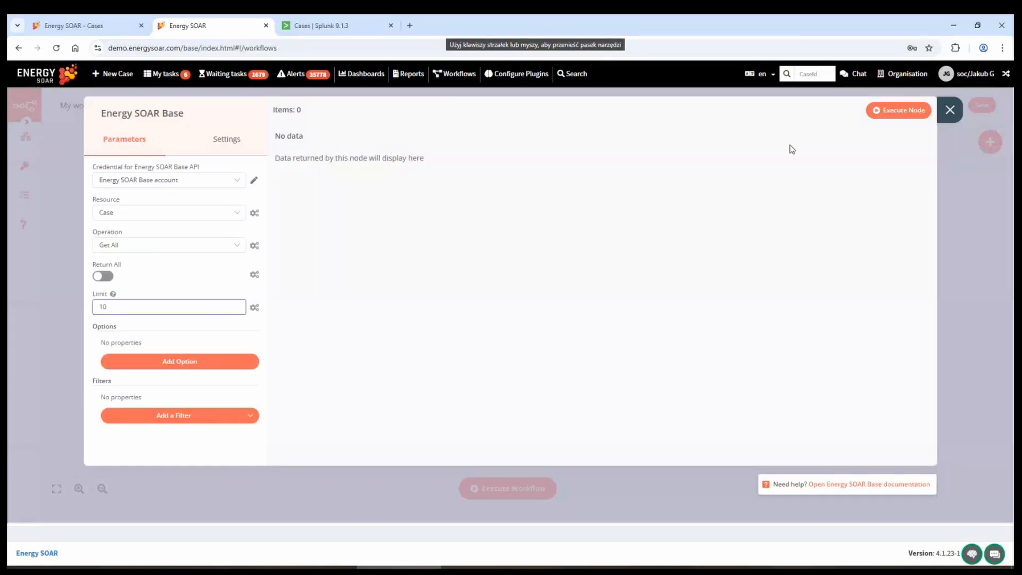
left_click(879, 112)
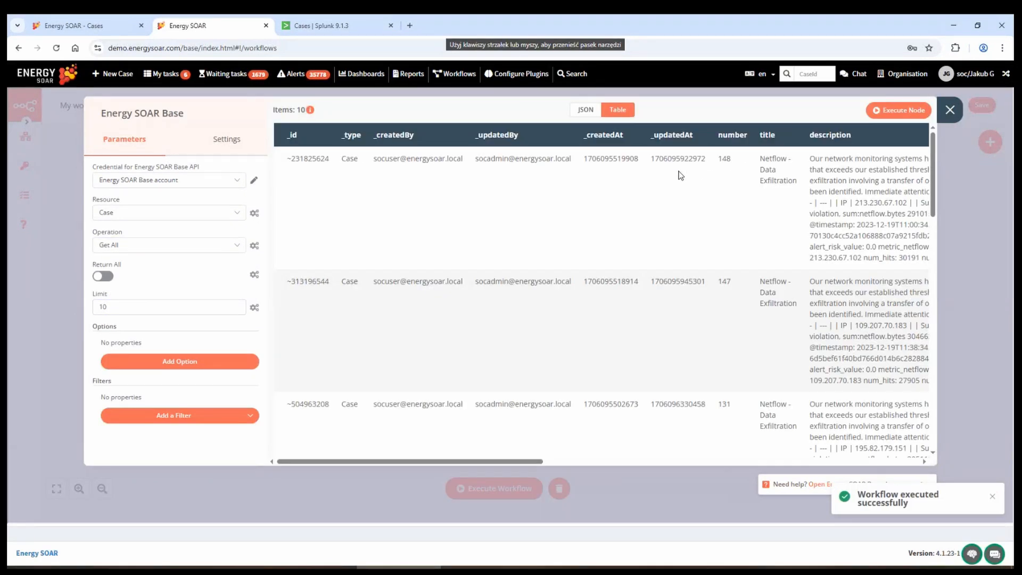
- Examine the returned cases in both JSON and table form, closing the node's details when done
left_click(586, 110)
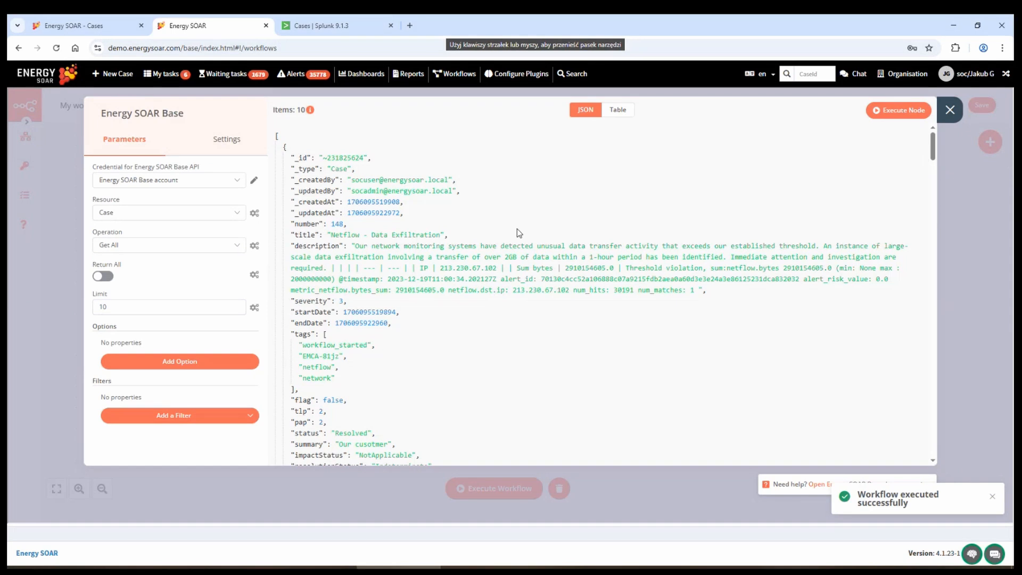
left_click(618, 110)
scroll(547, 274, "down", 6)
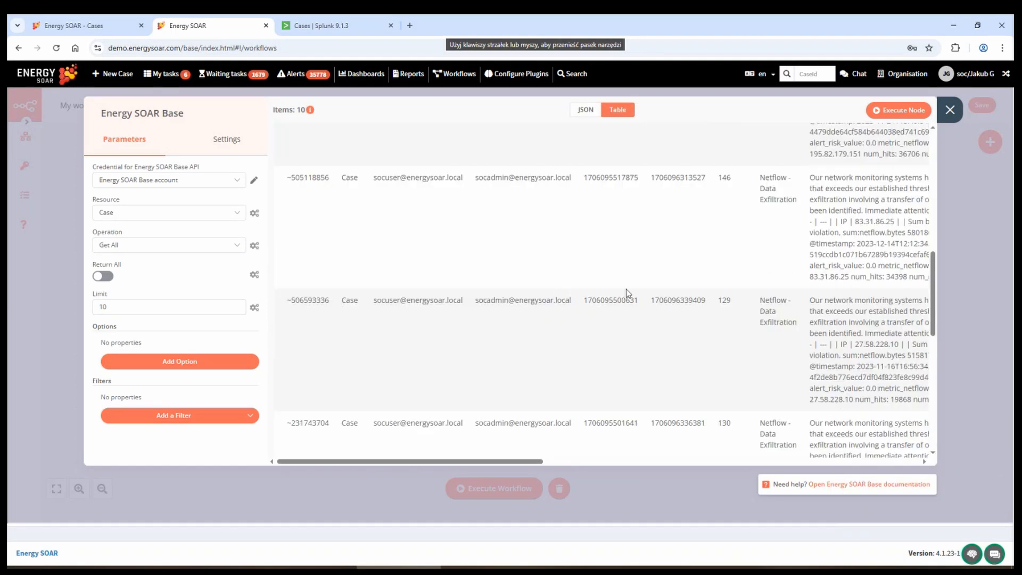
key("Escape")
- Add an EnergyLogserver node after Energy SOAR Base and a MySQL node after EnergyLogserver
left_click(361, 278)
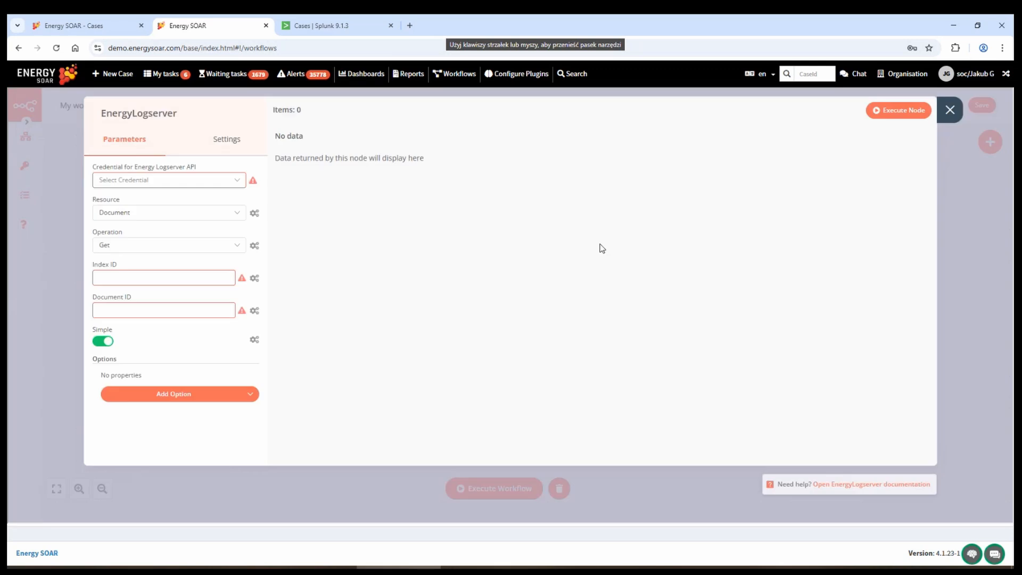
left_click(950, 111)
left_click(444, 272)
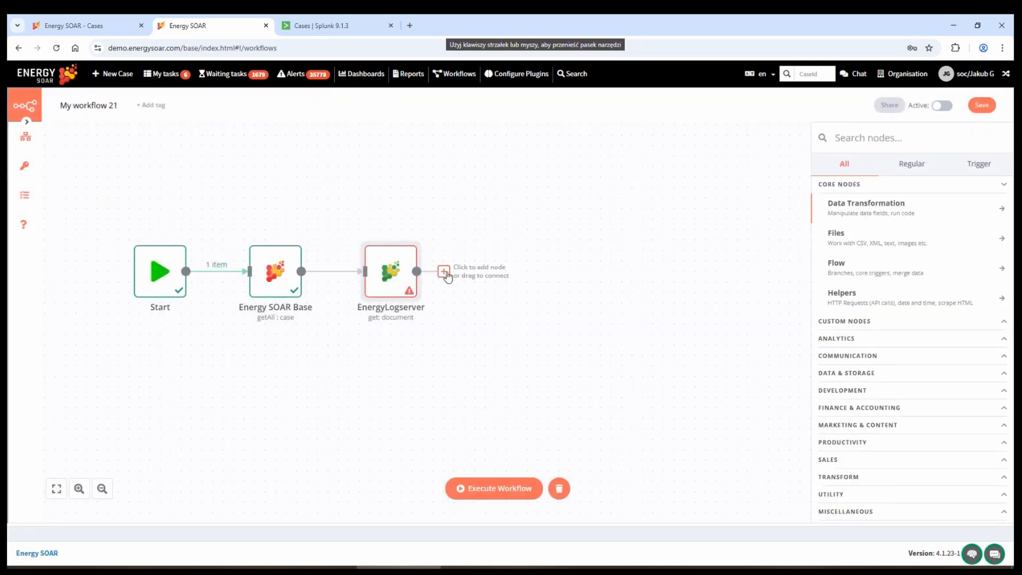
type("sql")
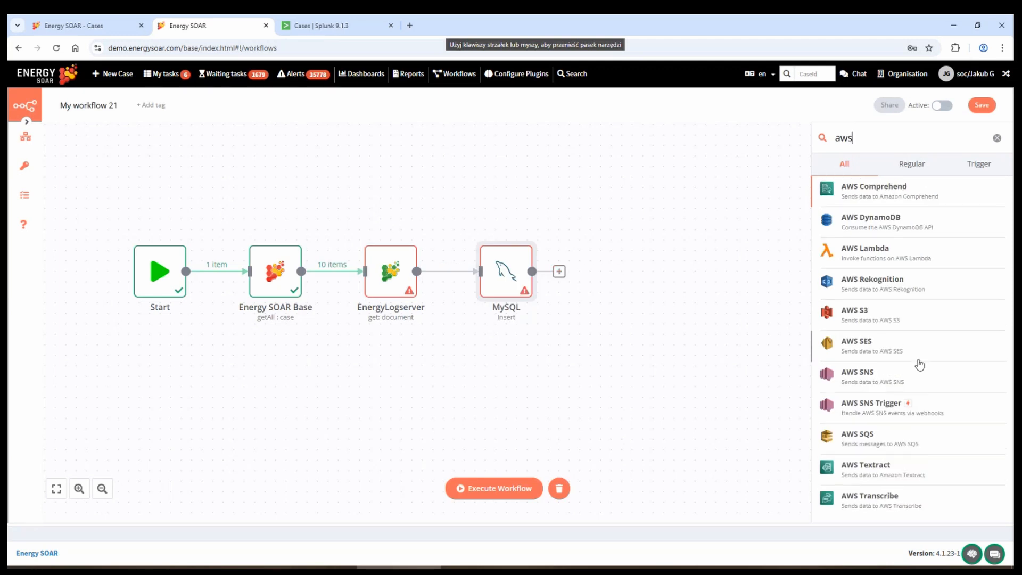
- Search the node library for AWS and Google integrations and look through the available nodes
key("BackSpace")
key("BackSpace")
type("go")
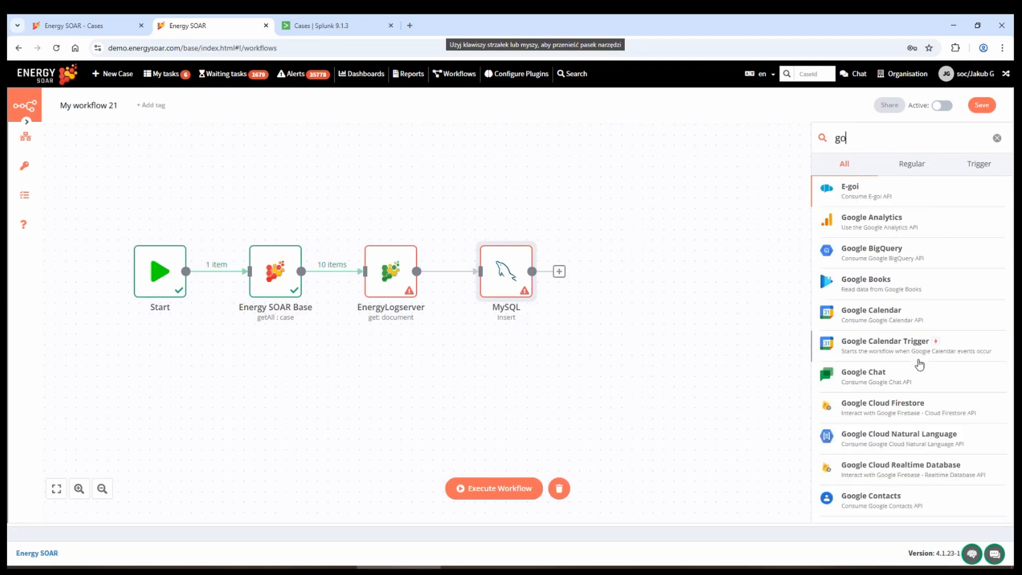
type("ogle")
scroll(920, 364, "down", 4)
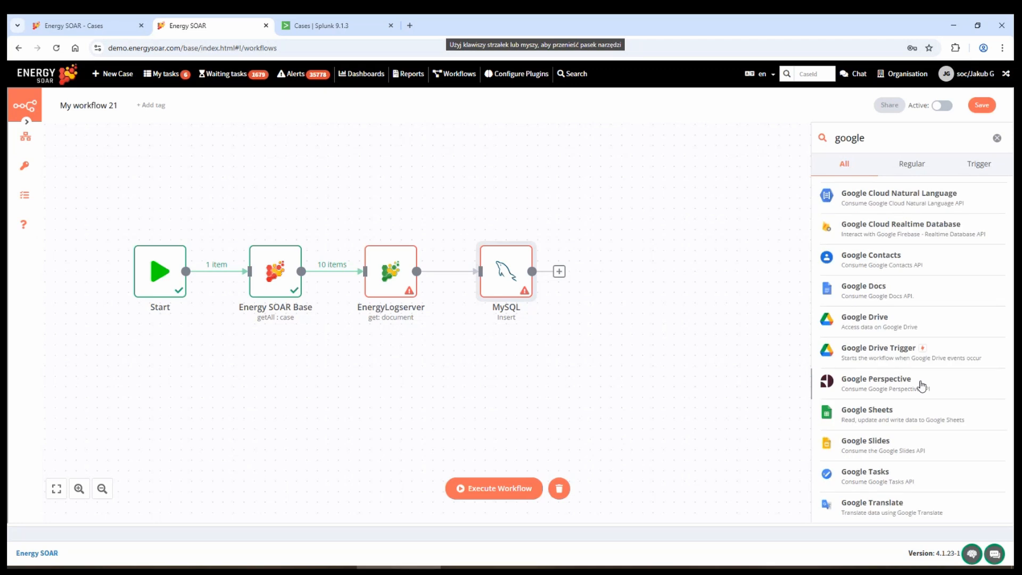
scroll(916, 412, "up", 4)
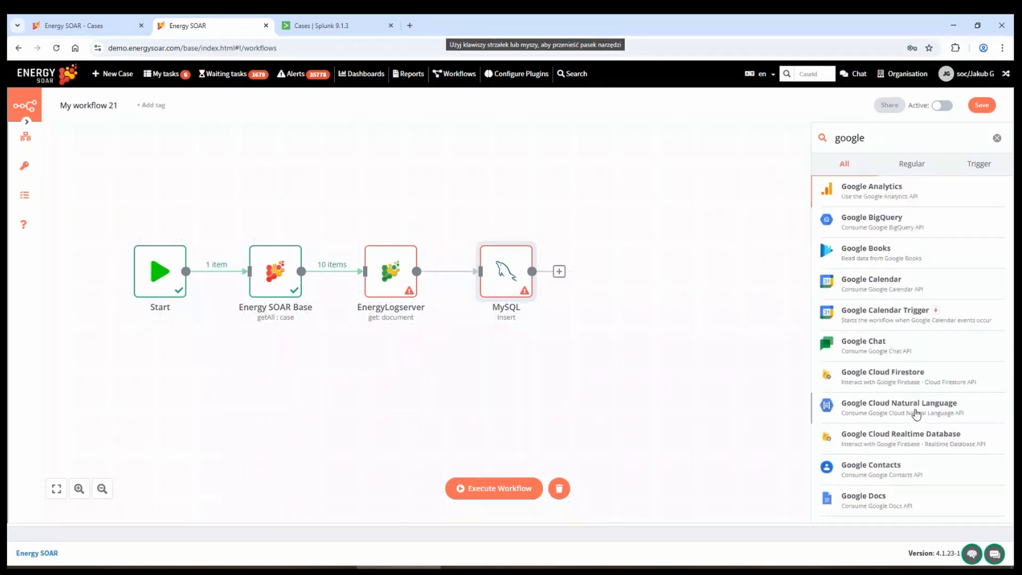
key("BackSpace")
key("BackSpace")
key("BackSpace")
key("BackSpace")
key("BackSpace")
key("BackSpace")
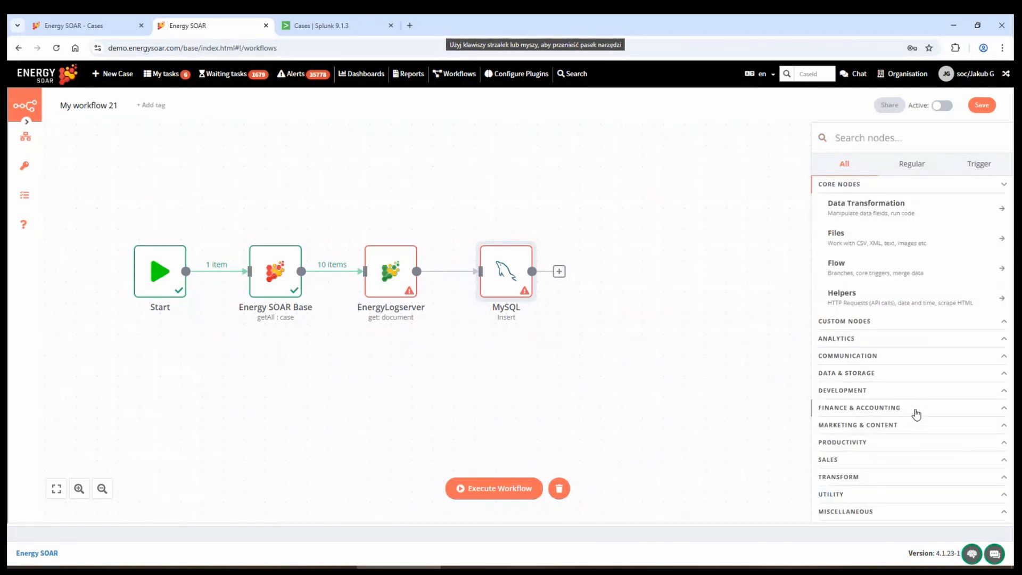
- Add a Jira Software node after MySQL and an HTTP Request node after Jira
type("jir")
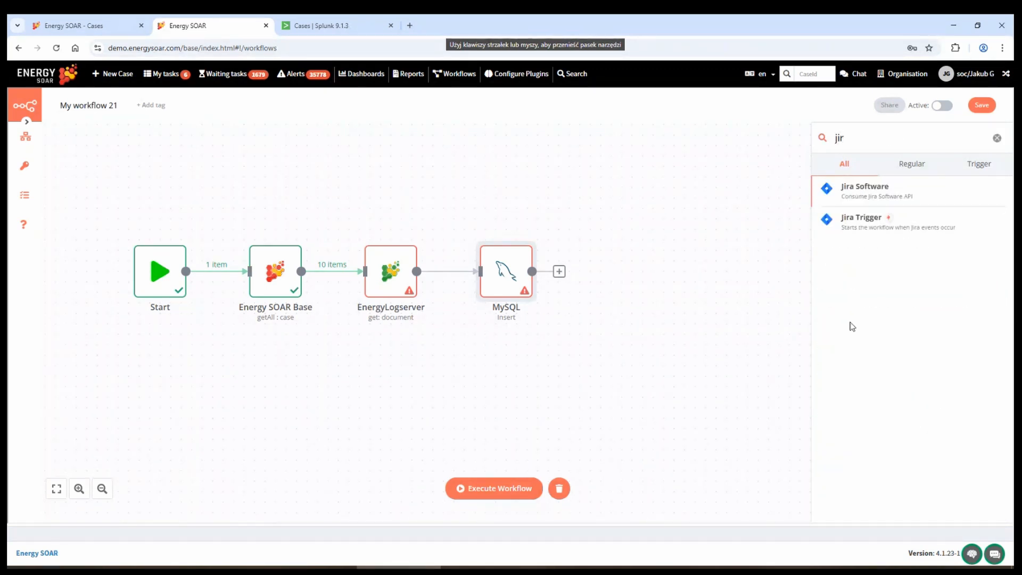
left_click(861, 190)
left_click(951, 111)
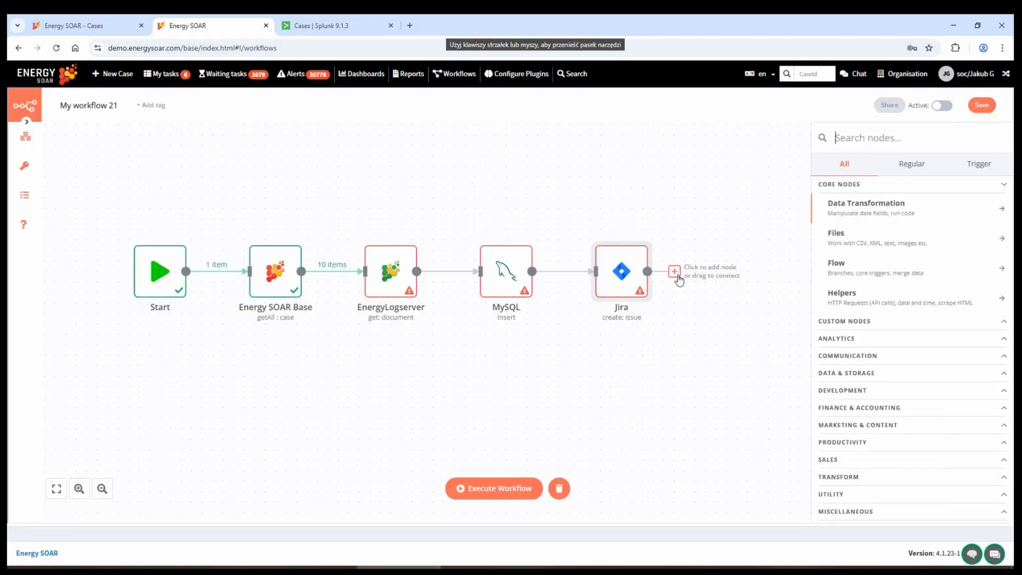
type("htt")
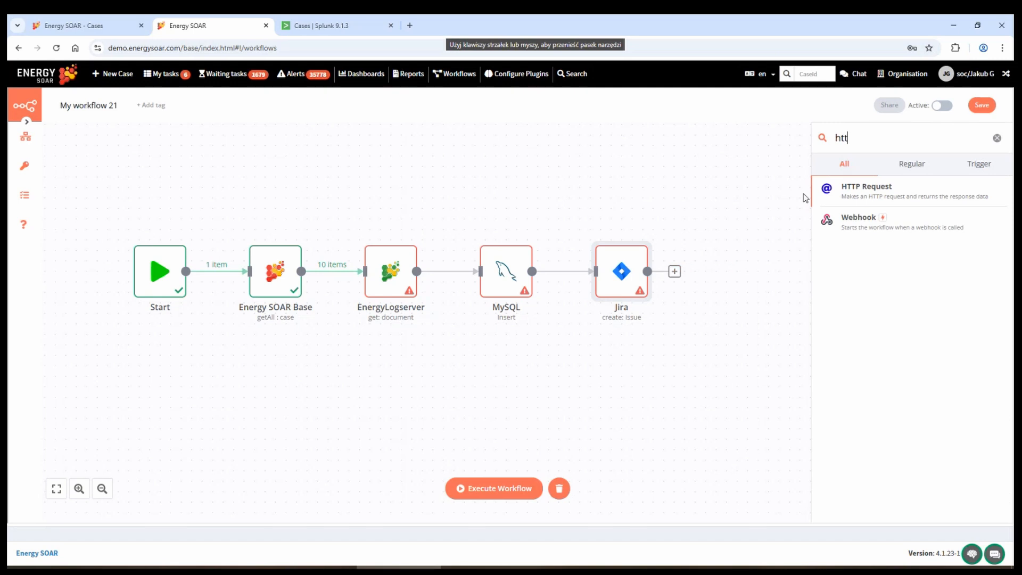
left_click(851, 191)
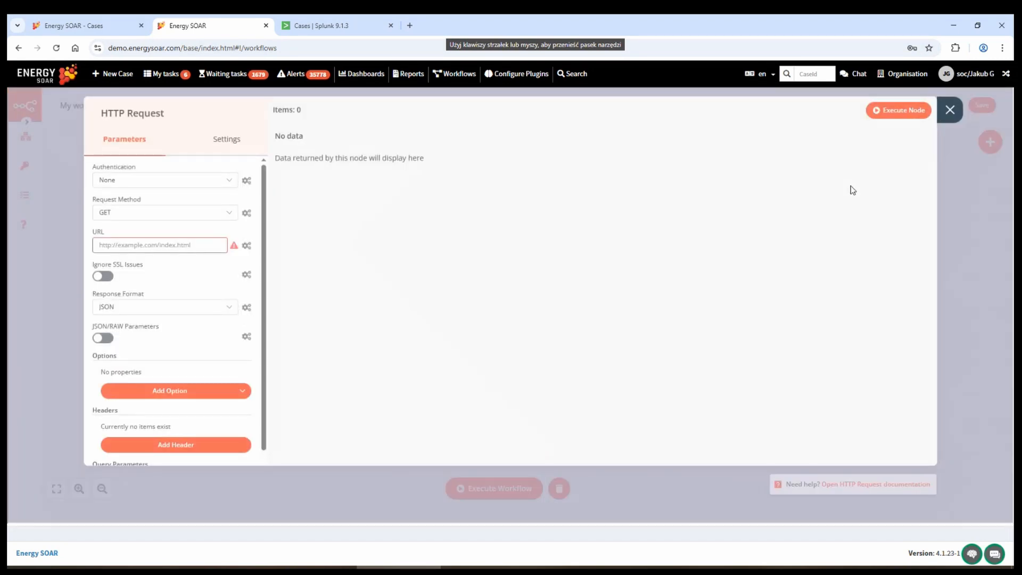
- Review the HTTP Request node's authentication and request method options, and add a blank header entry before closing its details
left_click(150, 181)
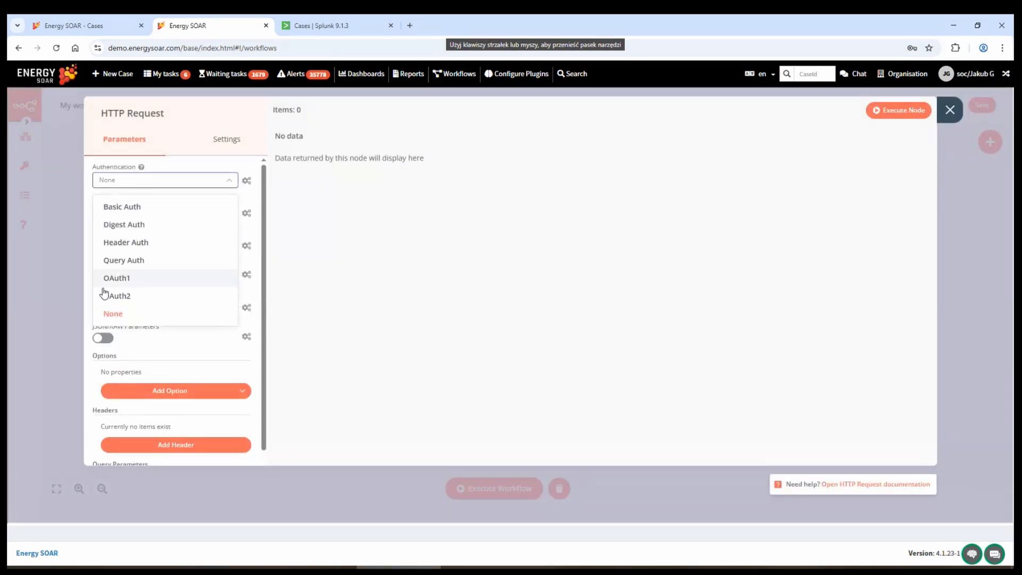
left_click(180, 166)
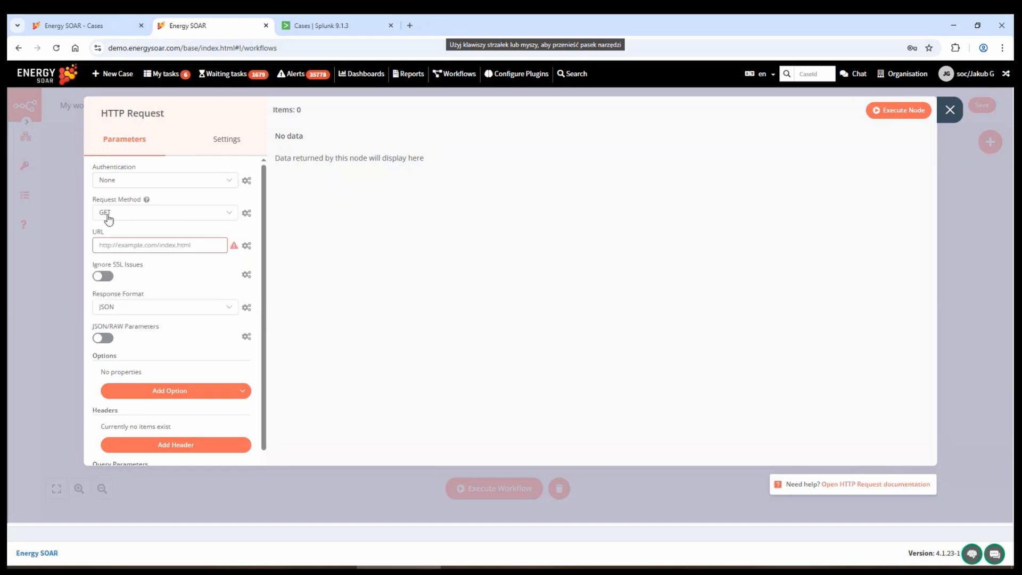
left_click(116, 218)
left_click(196, 196)
left_click(149, 446)
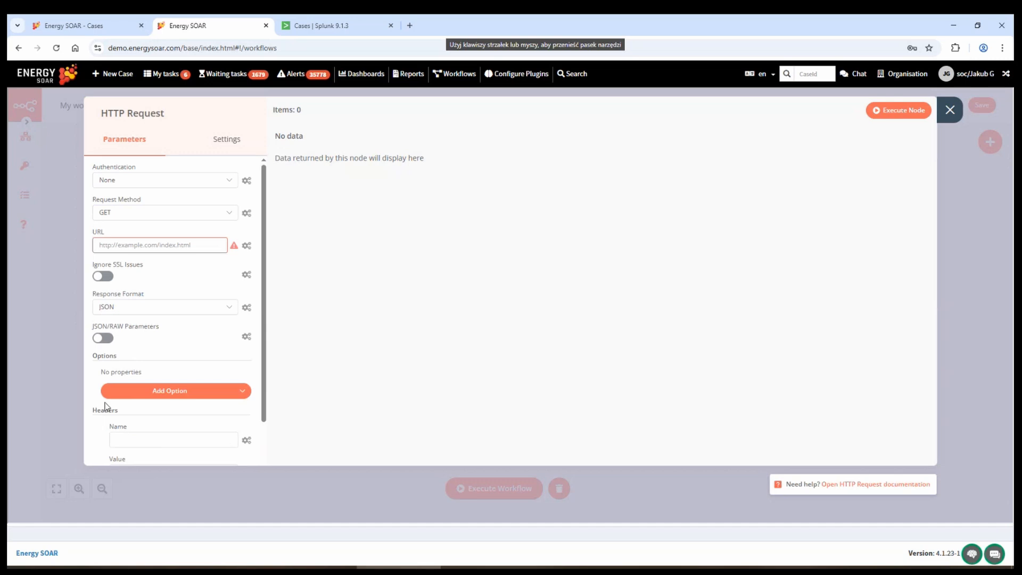
scroll(106, 407, "down", 2)
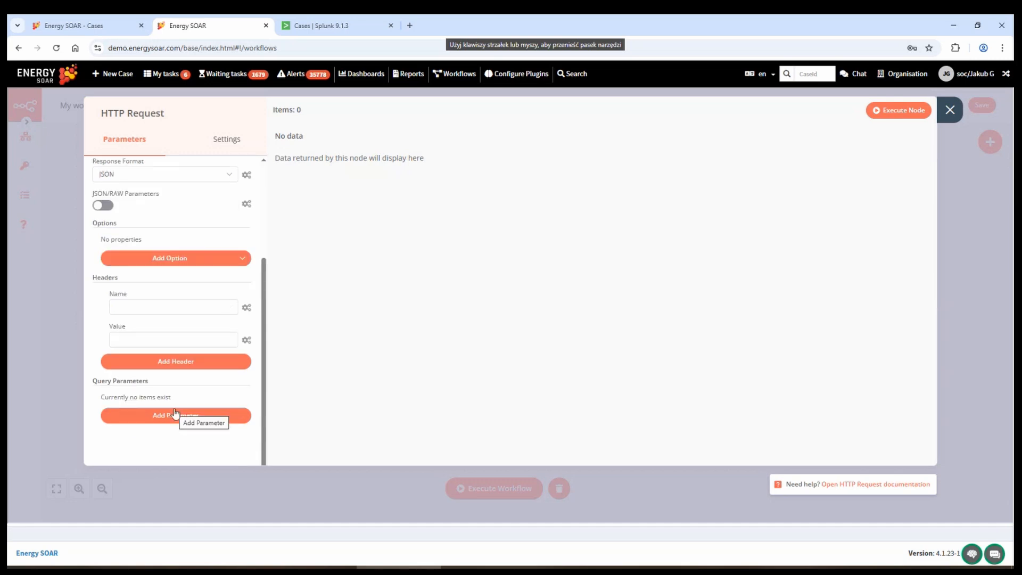
scroll(176, 414, "up", 3)
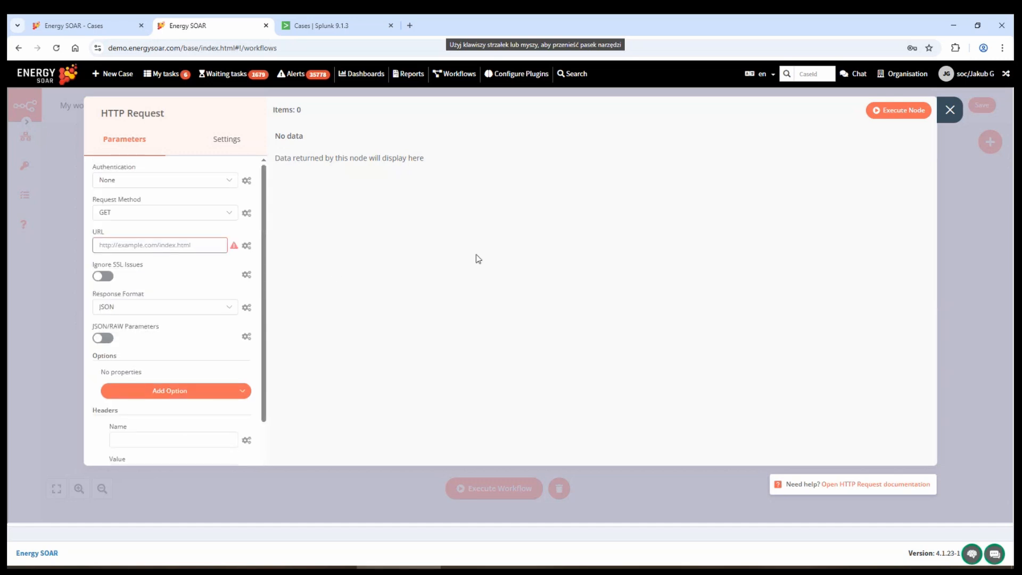
left_click(951, 111)
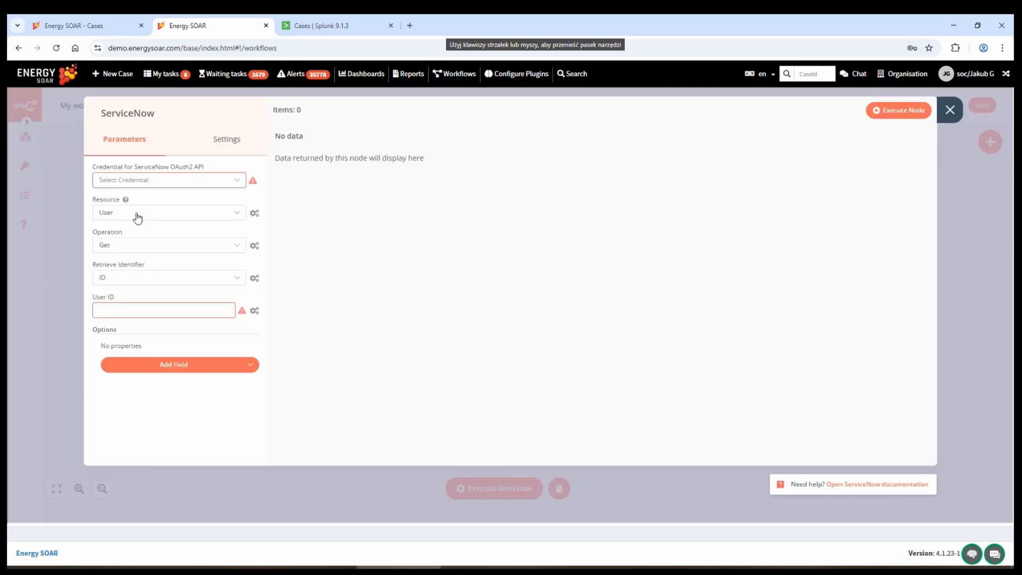
- Set the ServiceNow node's resource to Incident and view the operations available for it
left_click(137, 214)
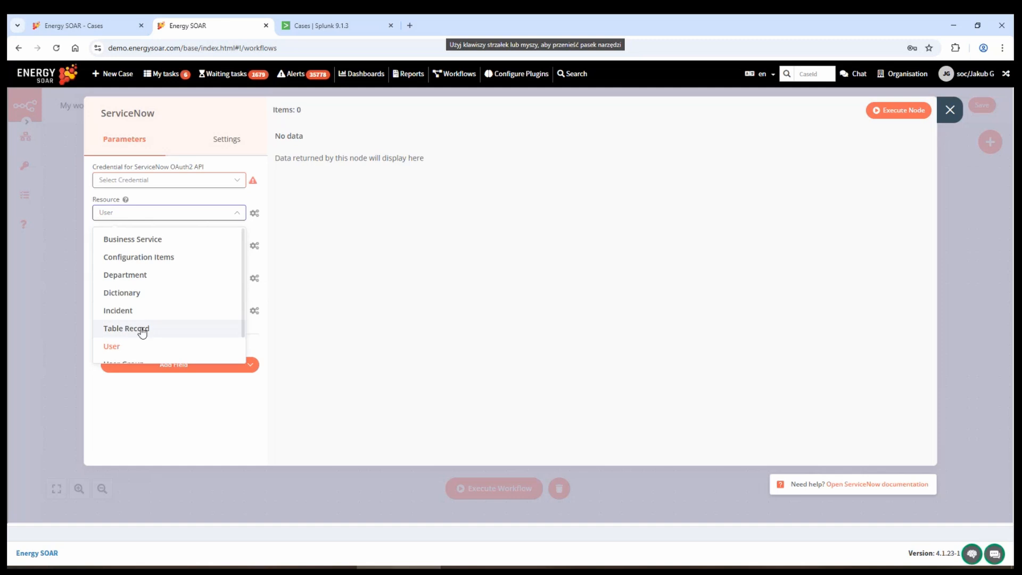
scroll(146, 329, "down", 1)
scroll(152, 327, "up", 1)
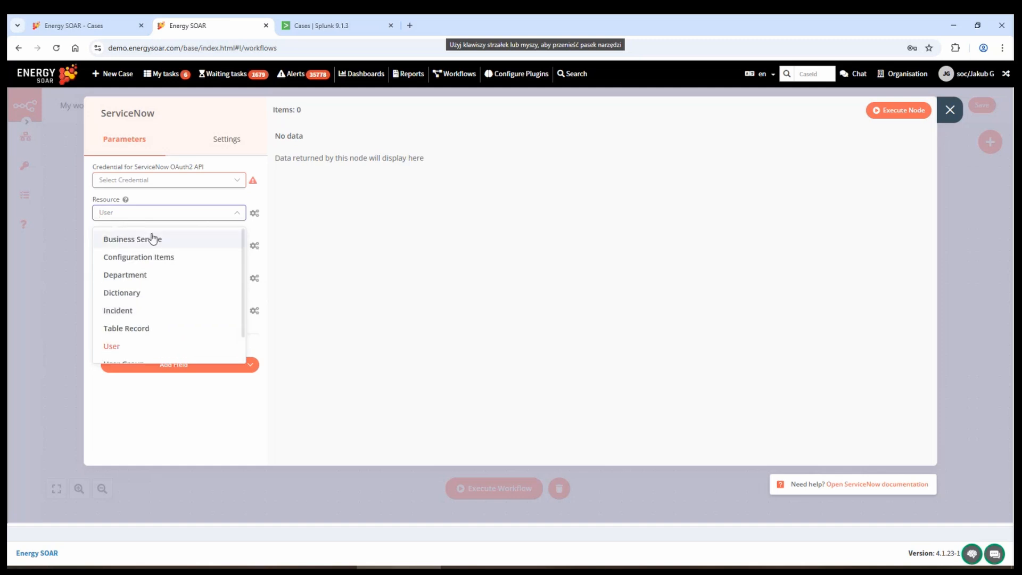
left_click(354, 296)
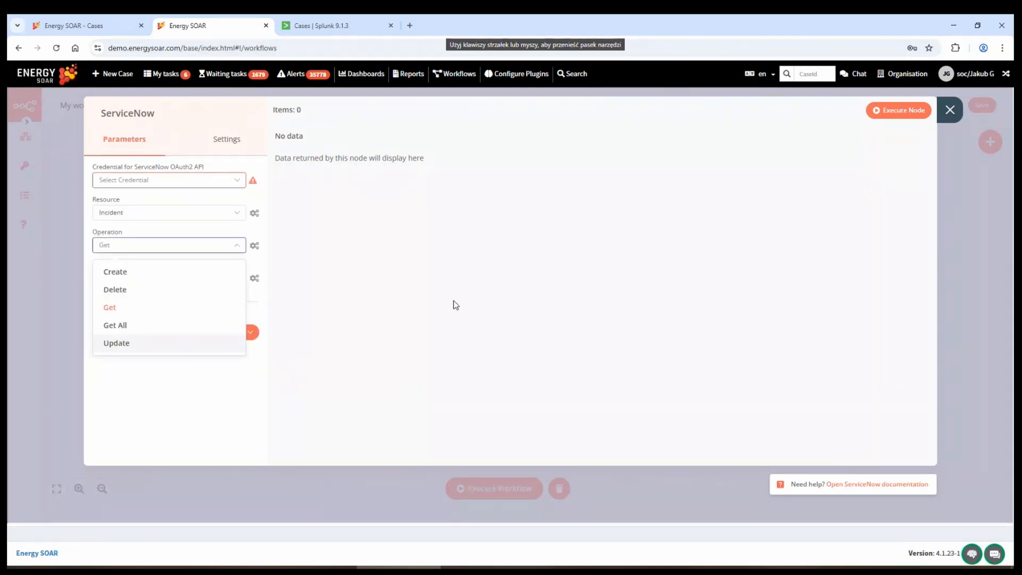
left_click(452, 301)
- Set the ServiceNow node's resource to Dictionary and check its operation choices
left_click(136, 214)
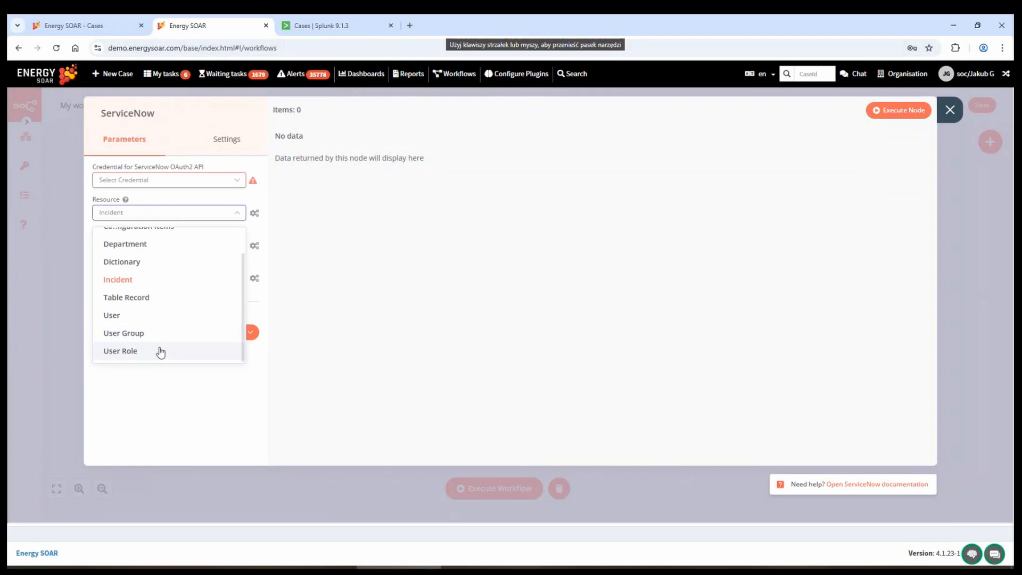
left_click(123, 262)
left_click(143, 249)
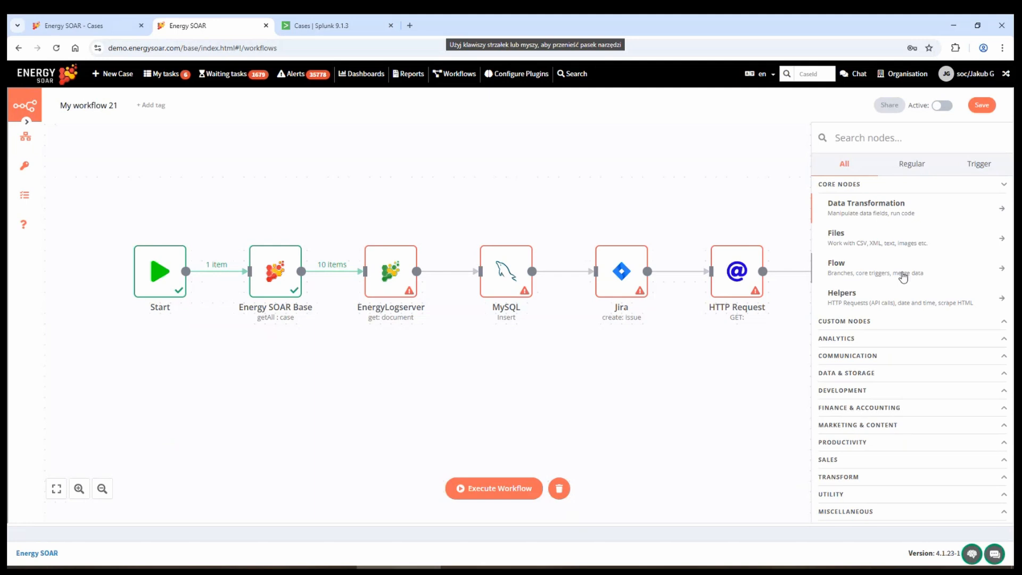
- Search the node list for "ema", "tea" and "tele" to find communication nodes
type("ema")
key("BackSpace")
key("BackSpace")
key("BackSpace")
type("tea")
key("BackSpace")
key("BackSpace")
key("BackSpace")
type("tele")
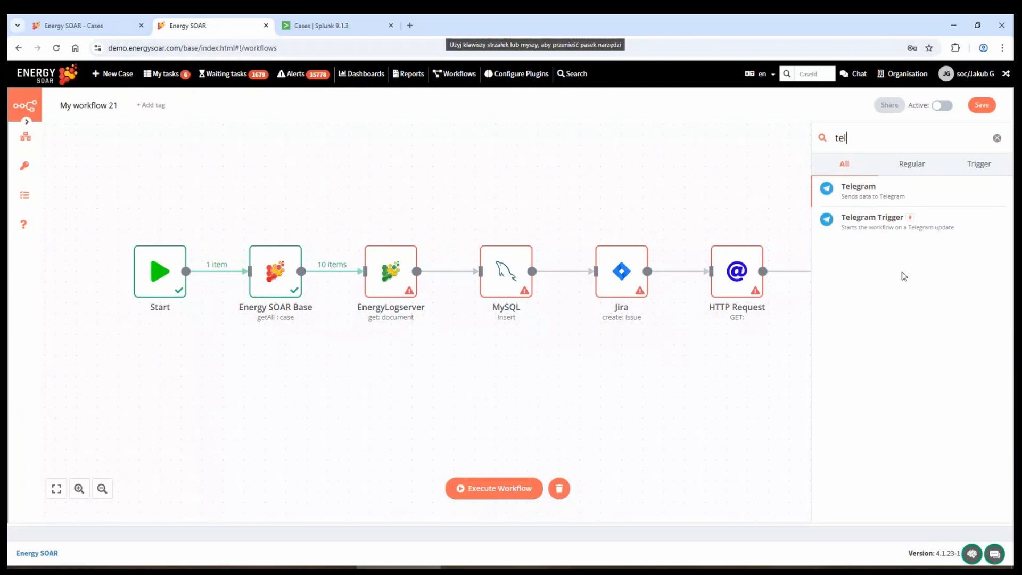
- Search the nodes for "lin", add a Line node after ServiceNow and close its details
key("BackSpace")
key("BackSpace")
key("BackSpace")
type("lin")
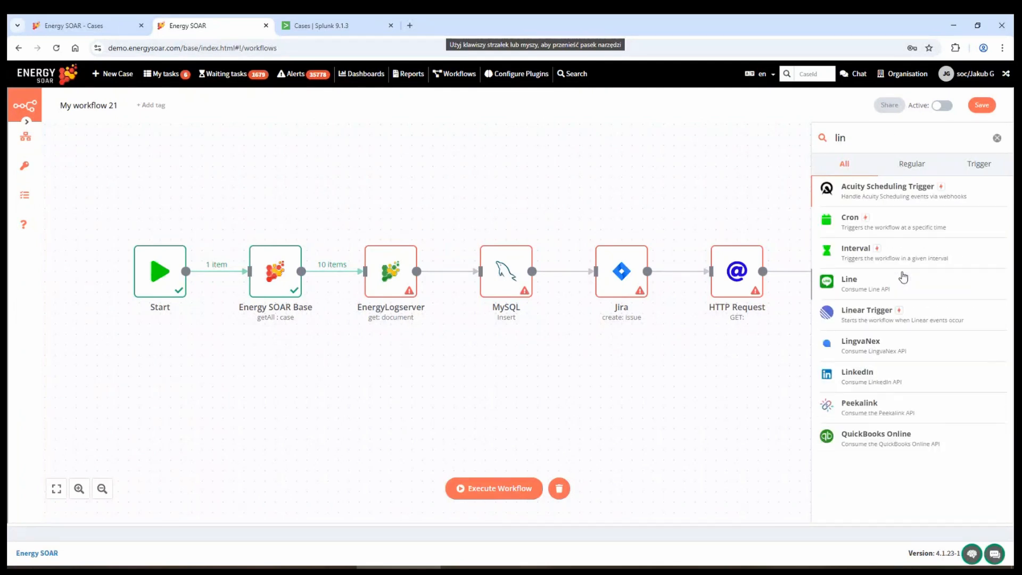
left_click(868, 287)
left_click(989, 146)
- Browse the available nodes in the Custom Nodes, Analytics and Communication categories
left_click(989, 146)
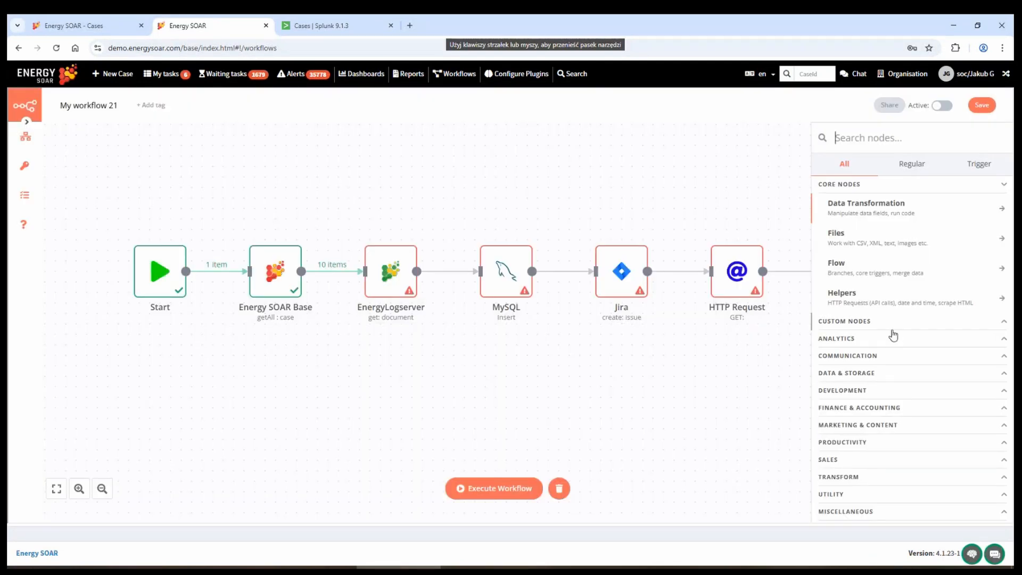
left_click(843, 331)
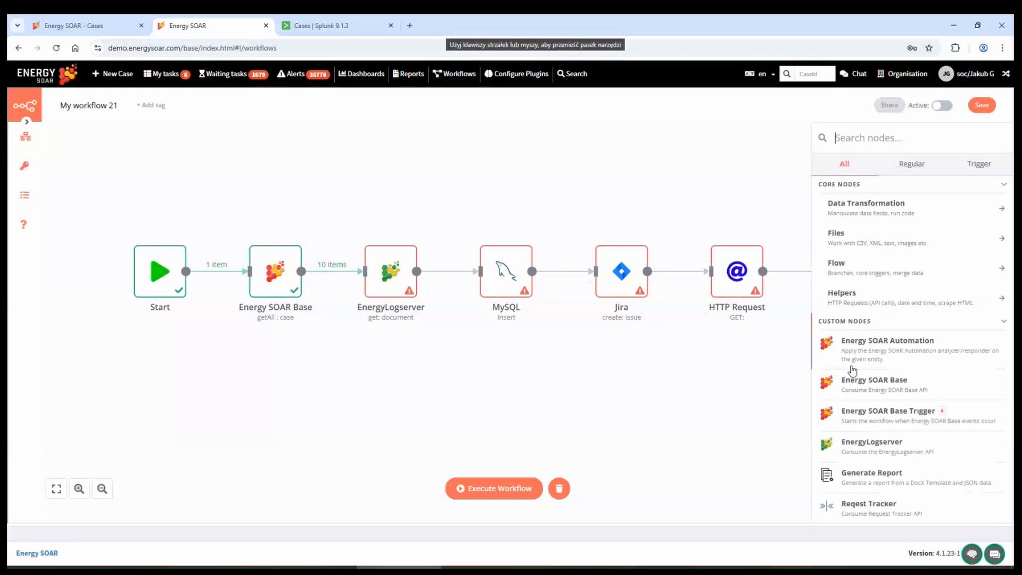
scroll(843, 346, "down", 3)
left_click(844, 327)
scroll(863, 367, "down", 3)
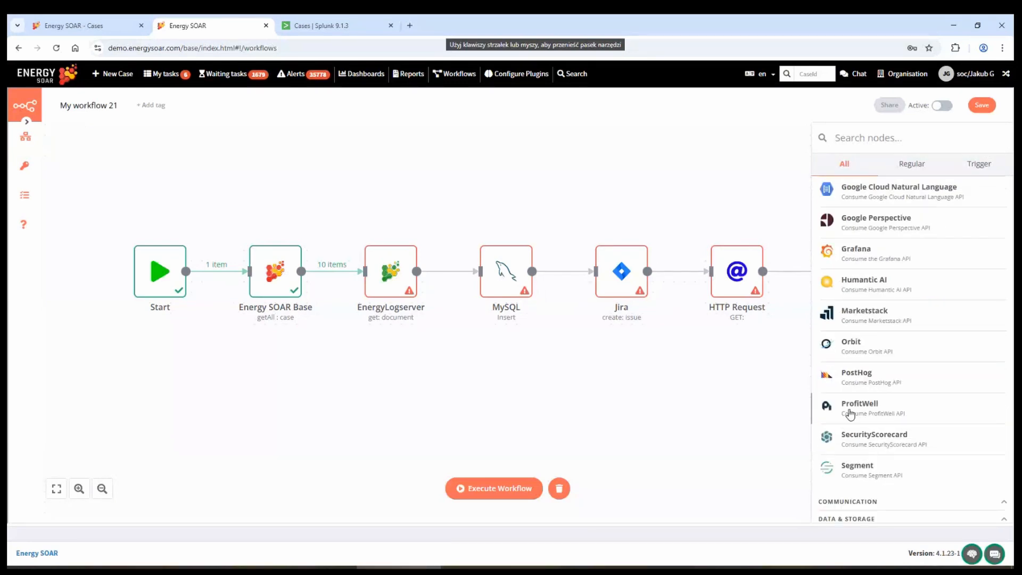
scroll(848, 383, "down", 3)
left_click(863, 349)
scroll(884, 394, "down", 4)
scroll(895, 418, "down", 10)
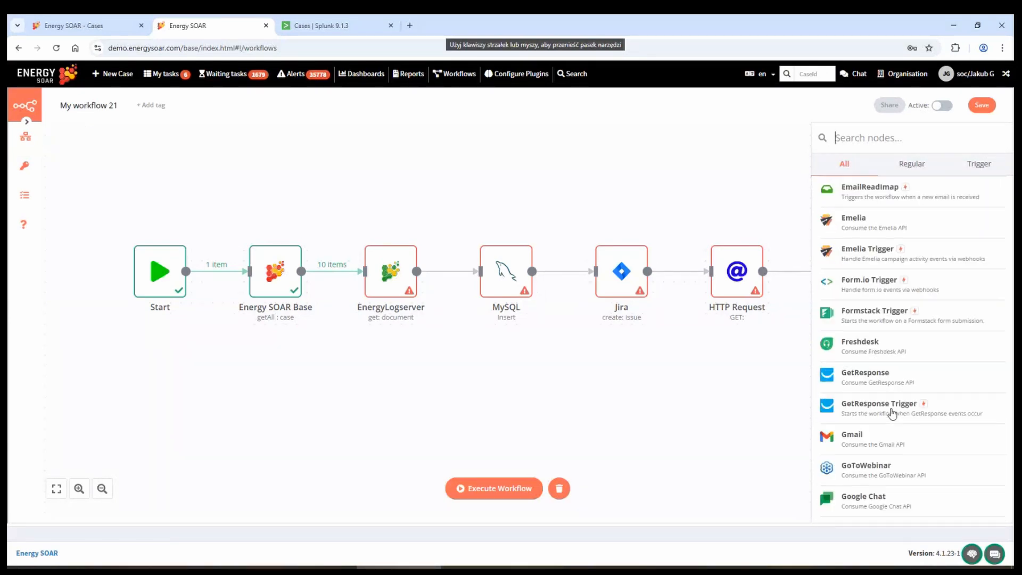
scroll(883, 426, "down", 12)
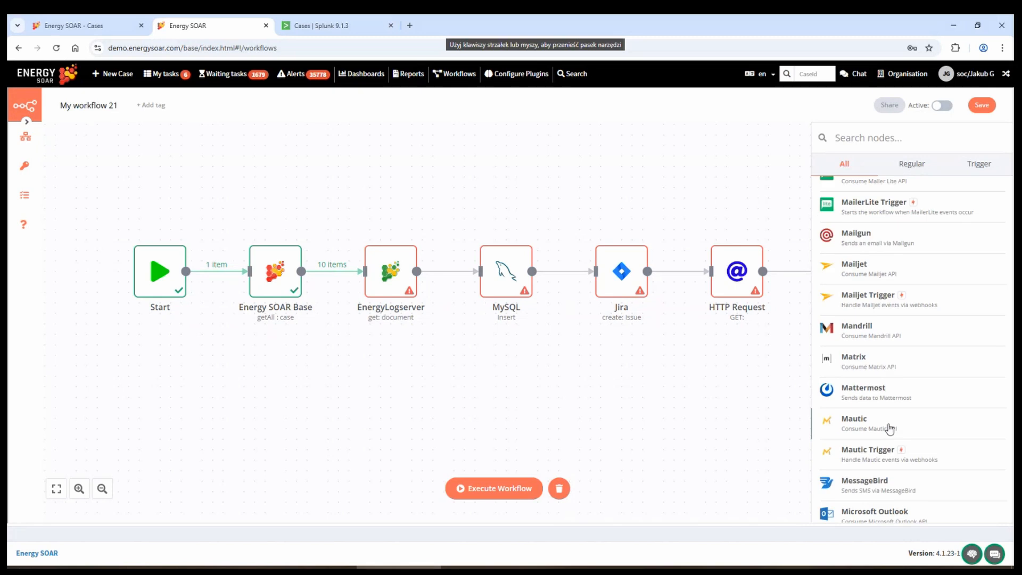
scroll(884, 346, "up", 20)
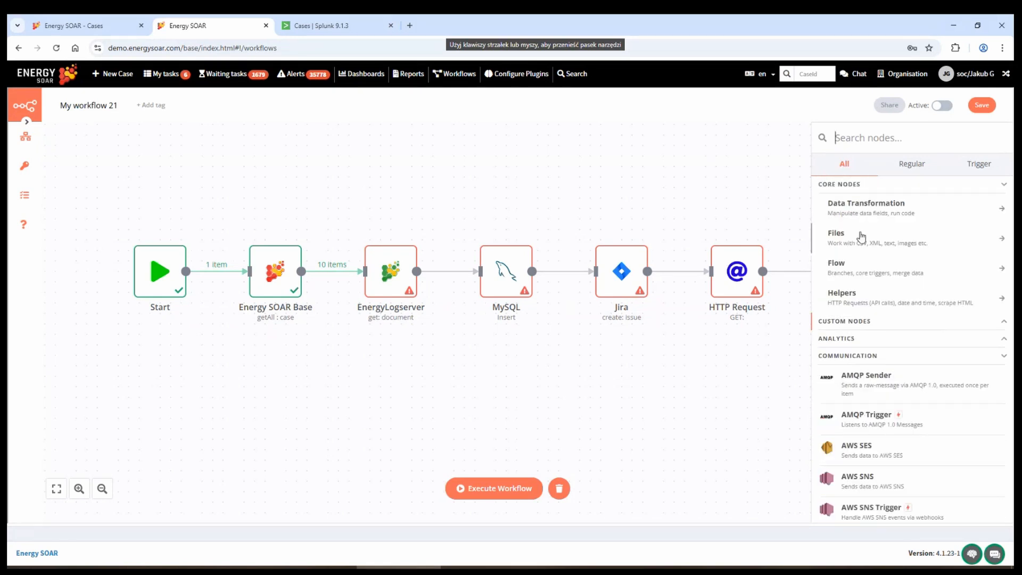
- Review the nodes in the core groups Data Transformation, Files, Flow and Helpers
left_click(856, 203)
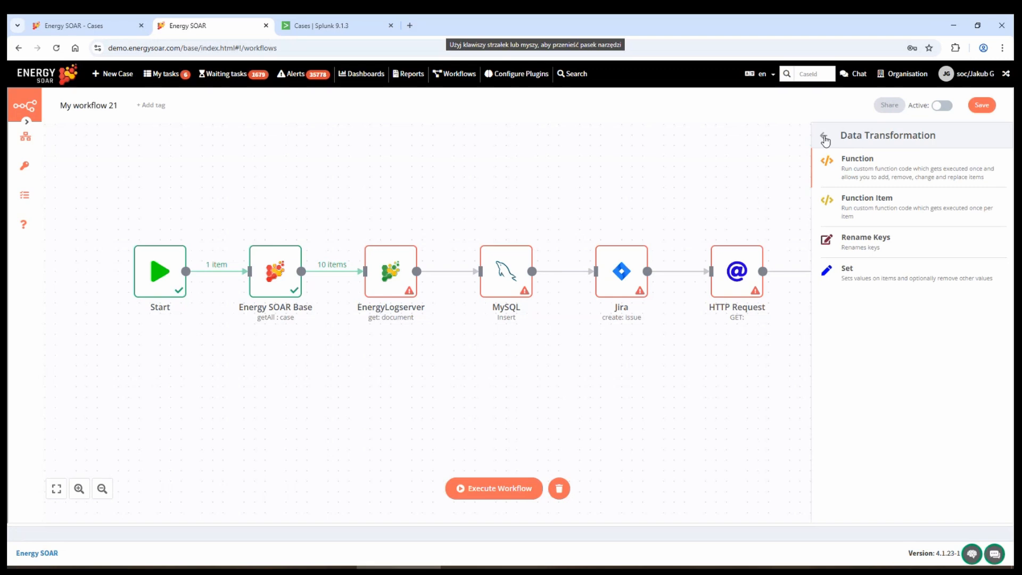
left_click(824, 138)
left_click(844, 248)
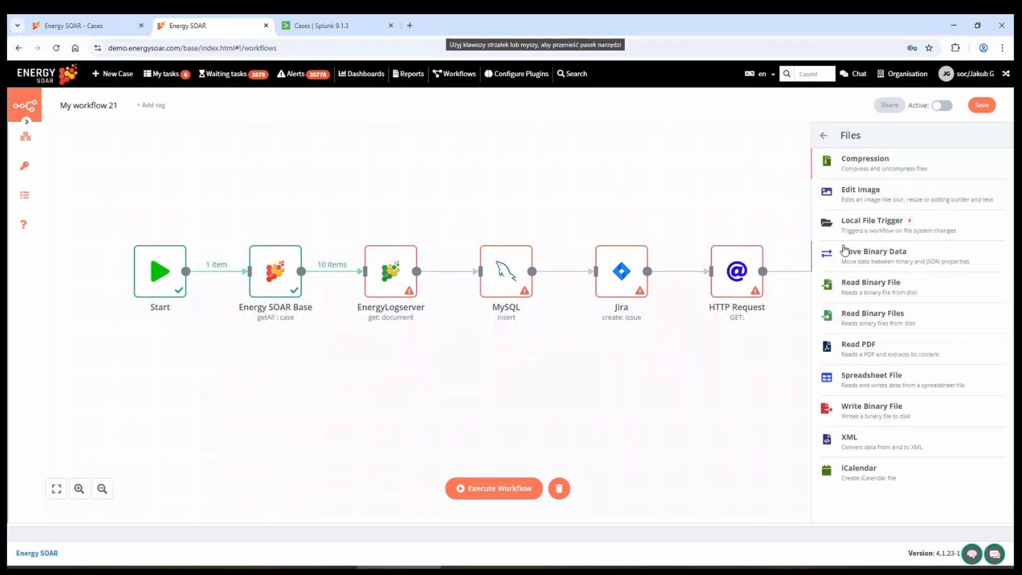
left_click(824, 136)
left_click(843, 271)
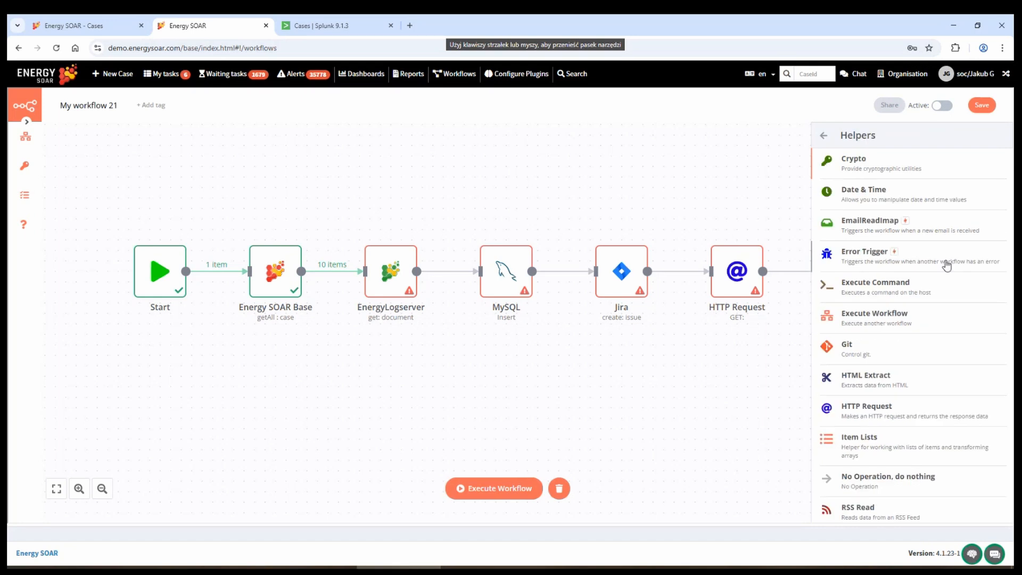
left_click(824, 135)
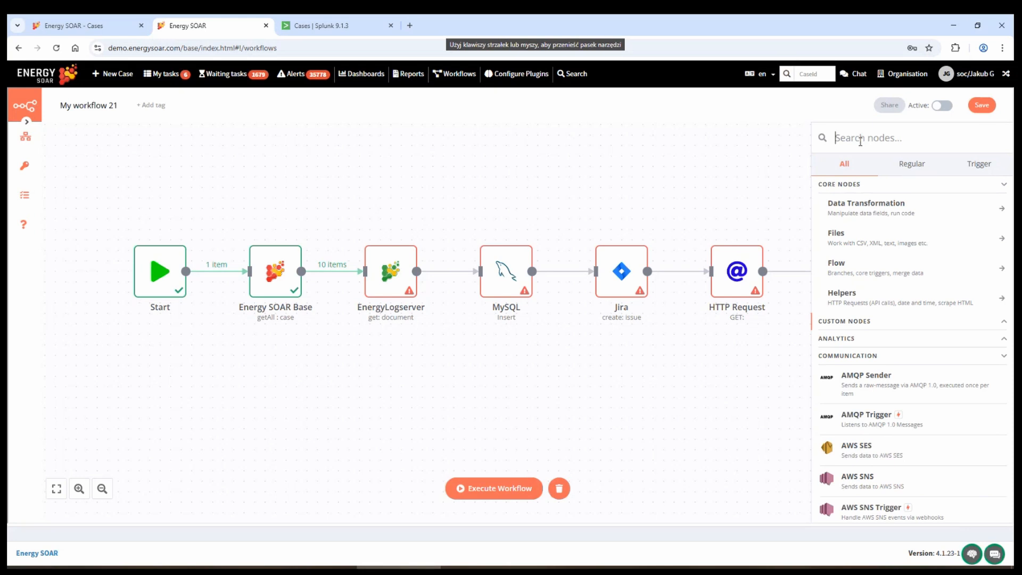
- Add an Interval trigger node set to 5 minutes and close its details
type("int")
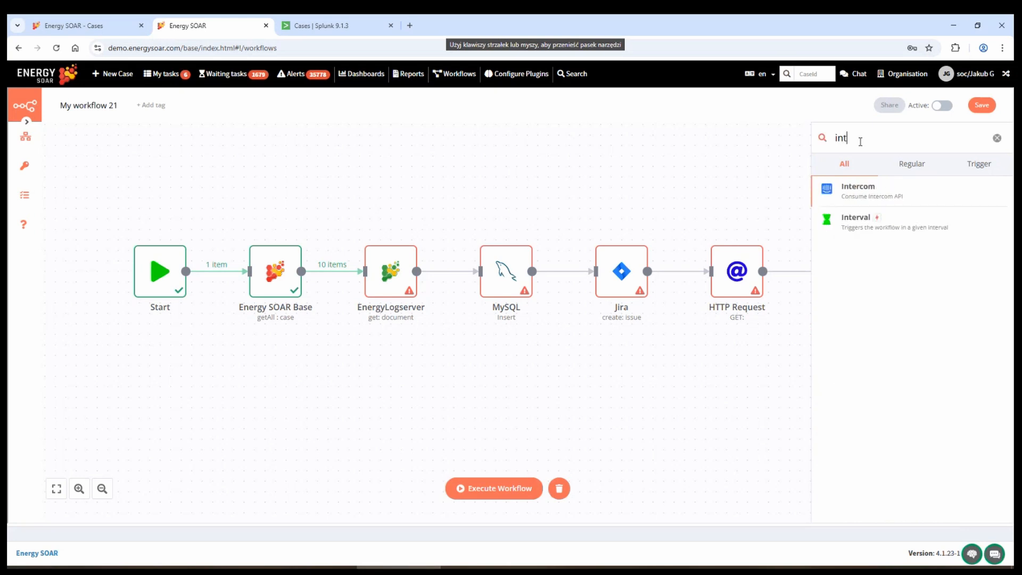
left_click(848, 223)
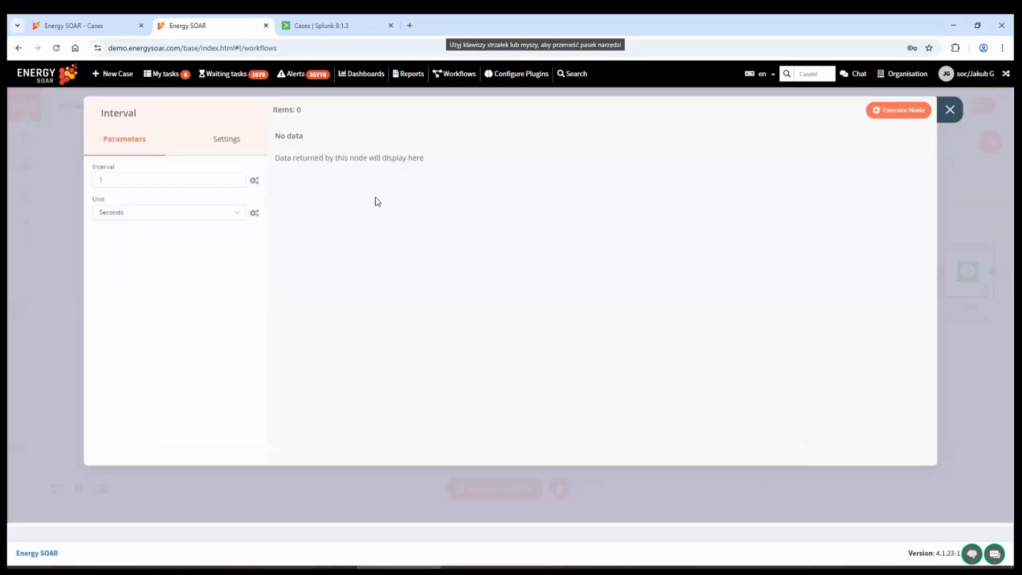
left_click(124, 184)
type("5")
left_click(140, 220)
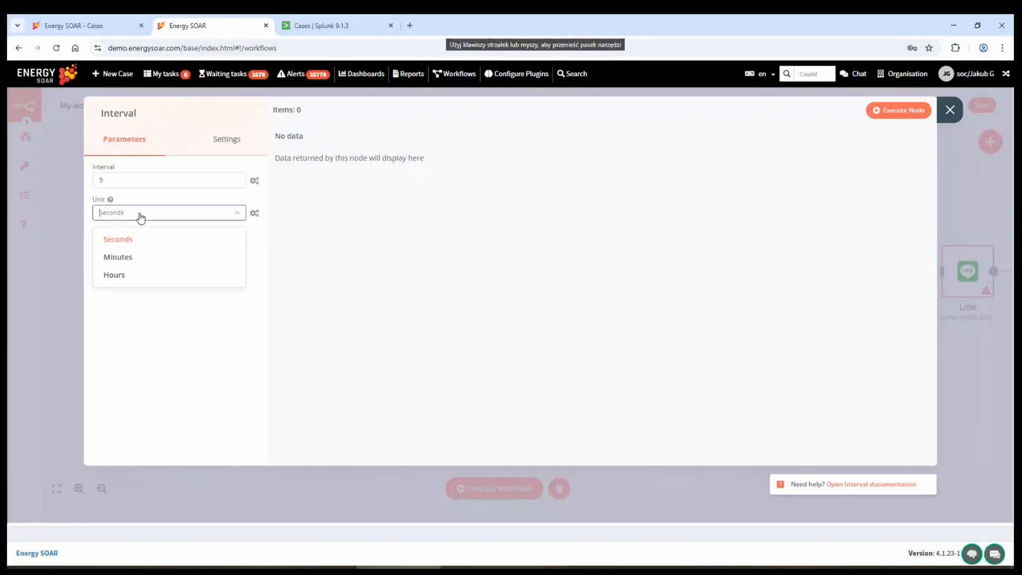
left_click(120, 256)
left_click(950, 111)
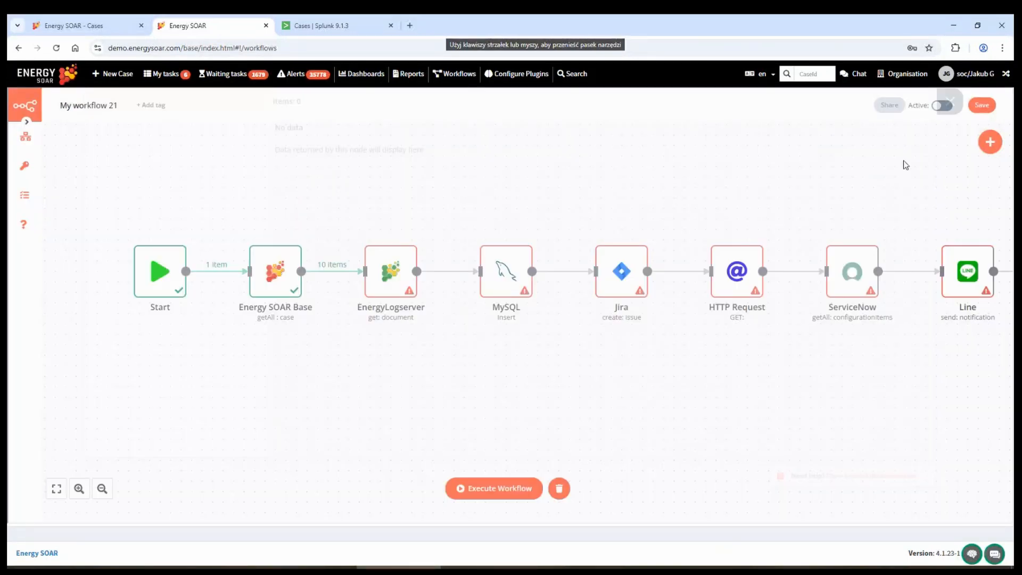
- Disconnect Start from Energy SOAR Base, move it aside, and connect the Interval node to Energy SOAR Base instead
scroll(535, 375, "down", 2)
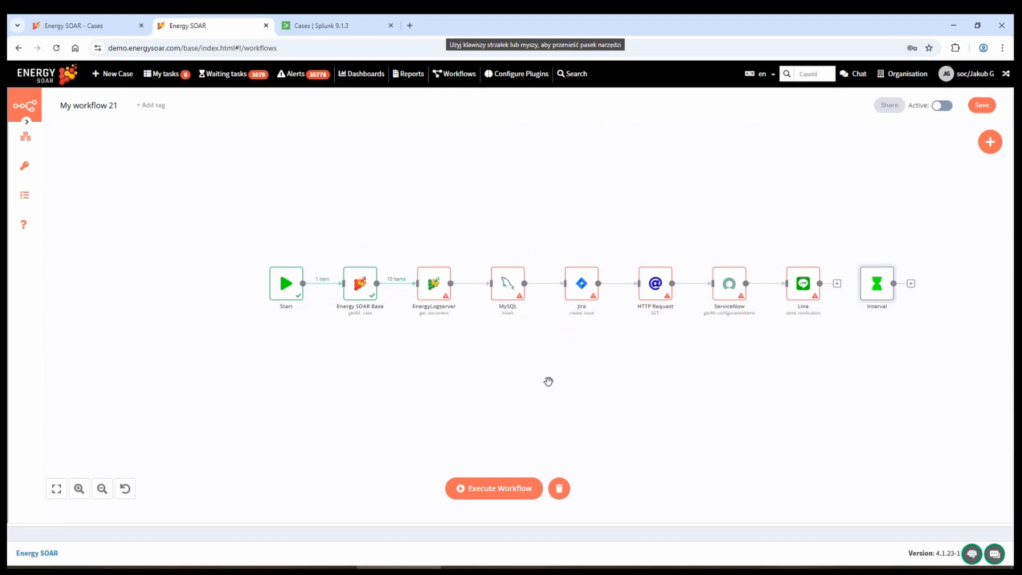
left_click_drag(874, 288, 283, 229)
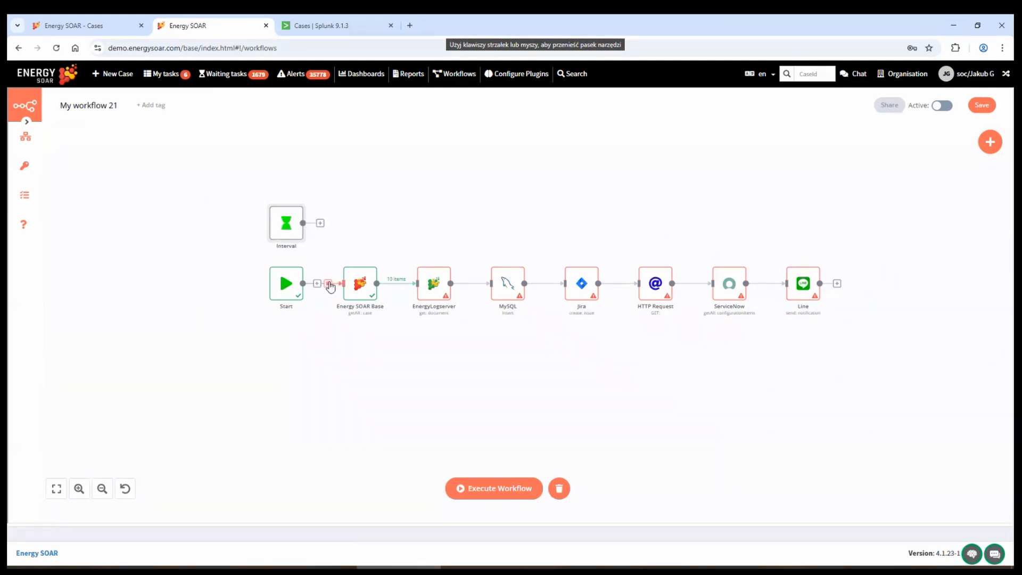
left_click(330, 284)
left_click_drag(286, 283, 172, 337)
left_click_drag(290, 225, 343, 283)
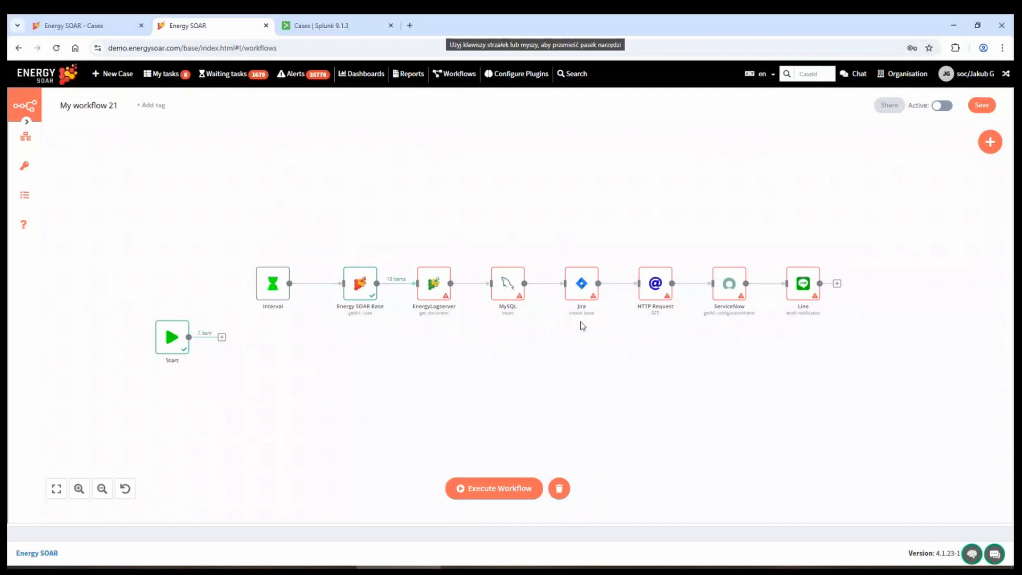
- Try adding a Cron trigger node to the workflow
left_click(993, 148)
type("cron")
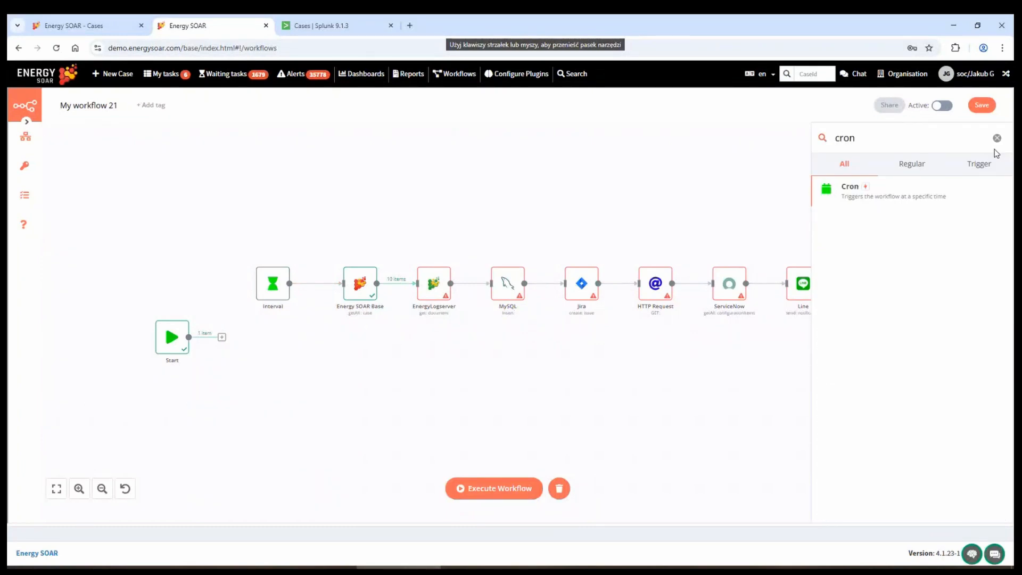
left_click(866, 189)
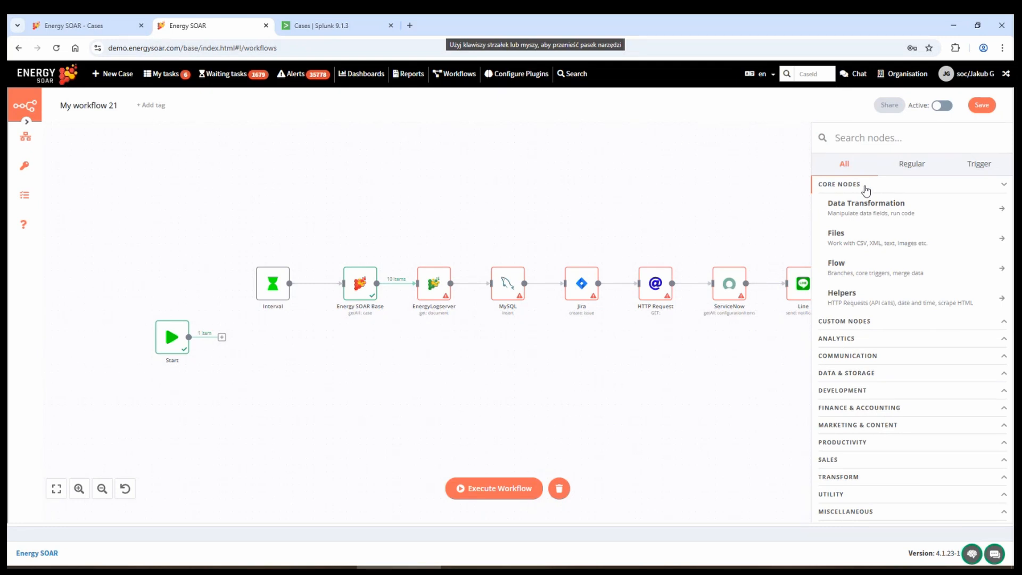
- Add a Jira Trigger node with the events Issue Created and Issue Updated, and close its details
type("ji")
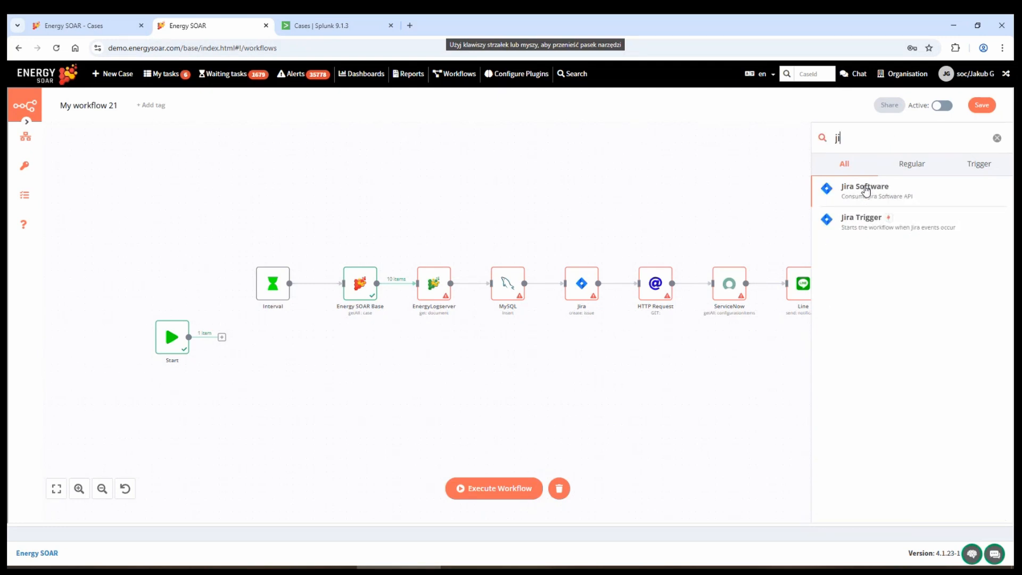
left_click(851, 223)
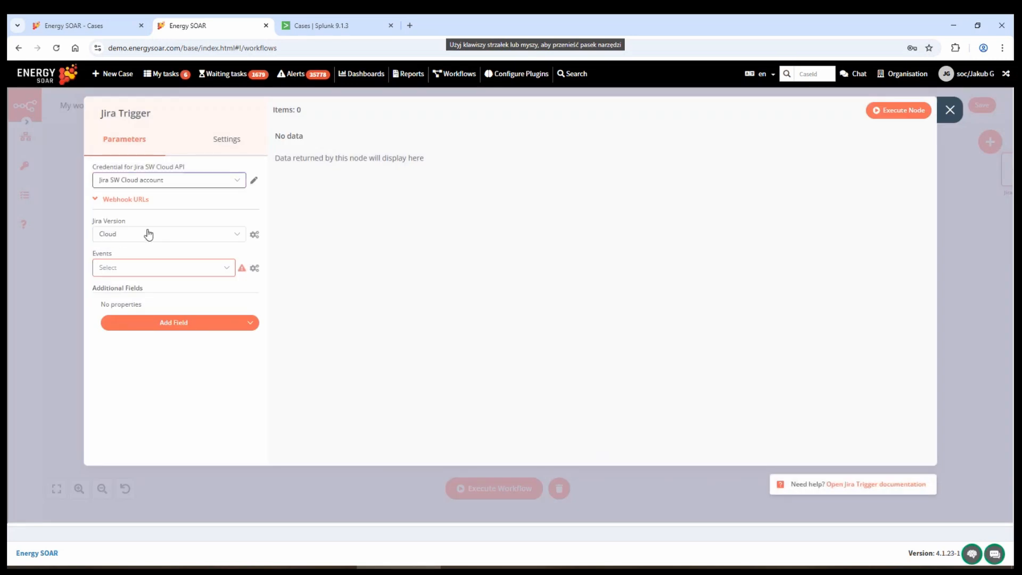
left_click(133, 268)
scroll(176, 394, "down", 2)
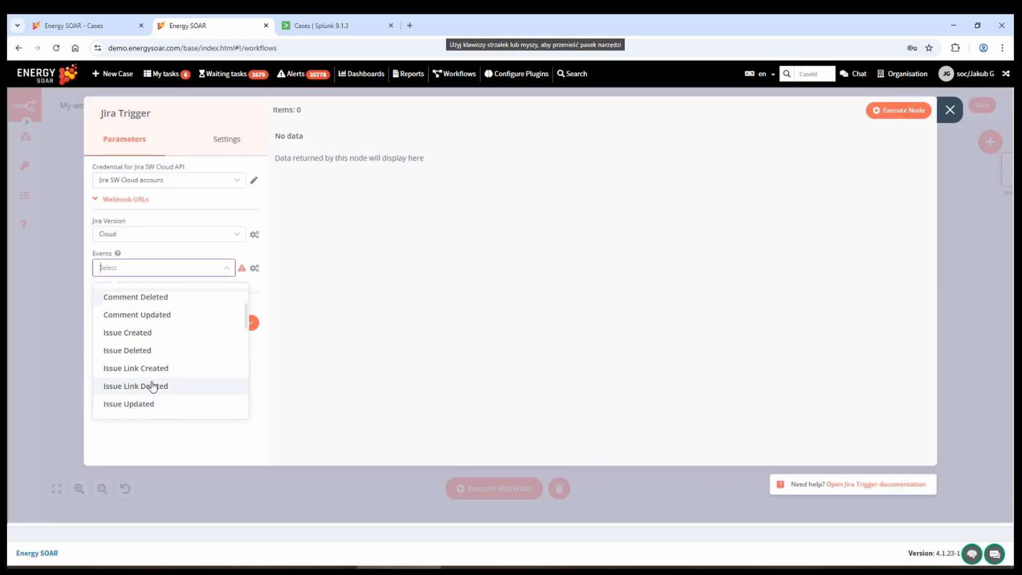
left_click(126, 334)
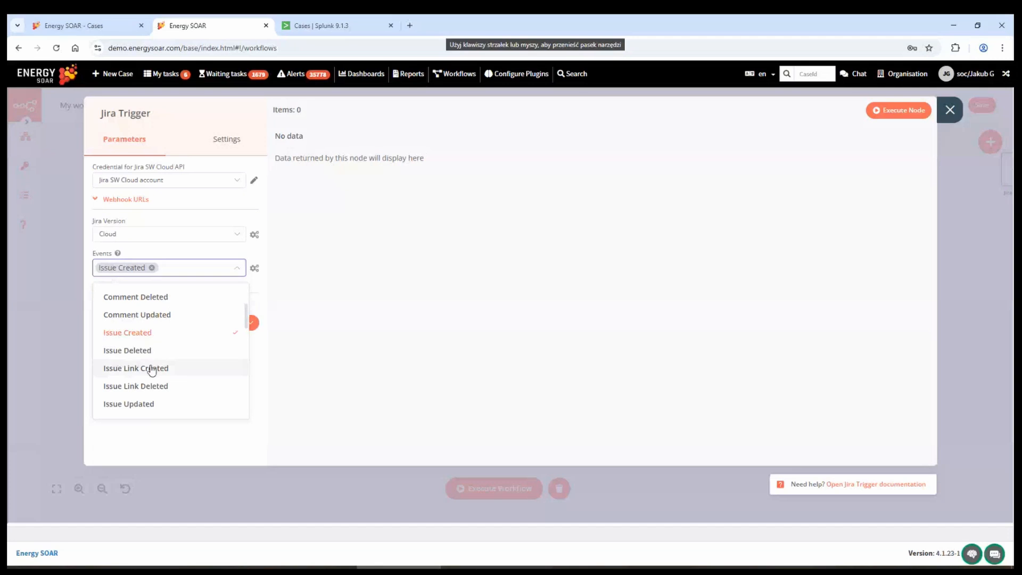
scroll(150, 373, "down", 2)
left_click(160, 300)
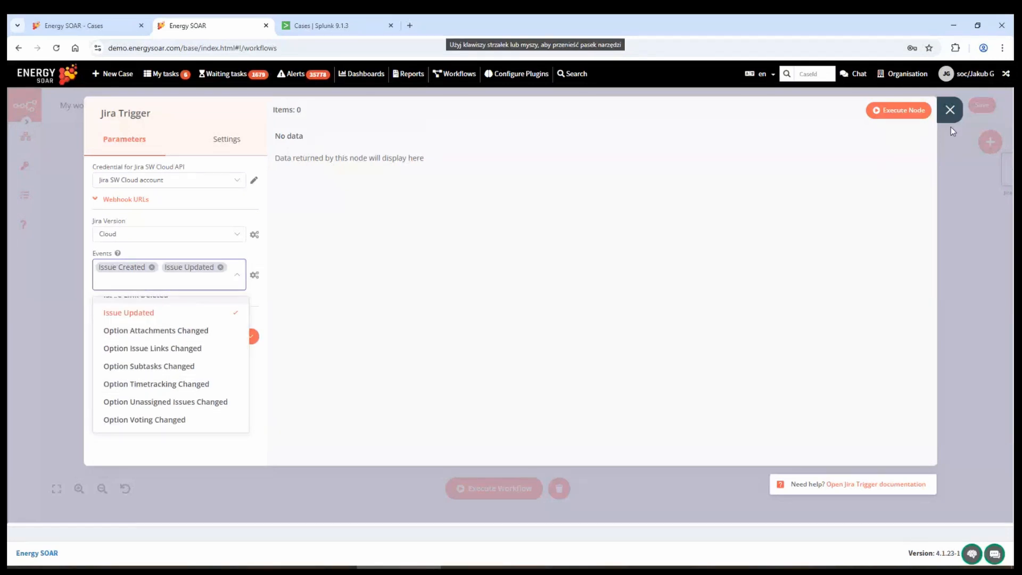
left_click(950, 109)
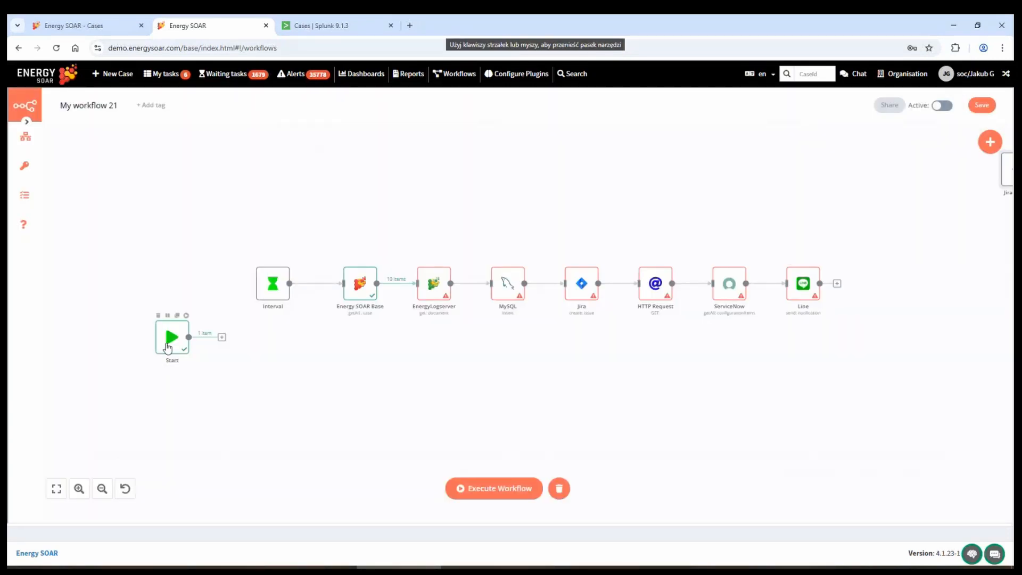
- Move the Interval node aside and connect the Jira Trigger to Energy SOAR Base in its place
left_click_drag(952, 172, 285, 282)
left_click_drag(205, 298, 206, 392)
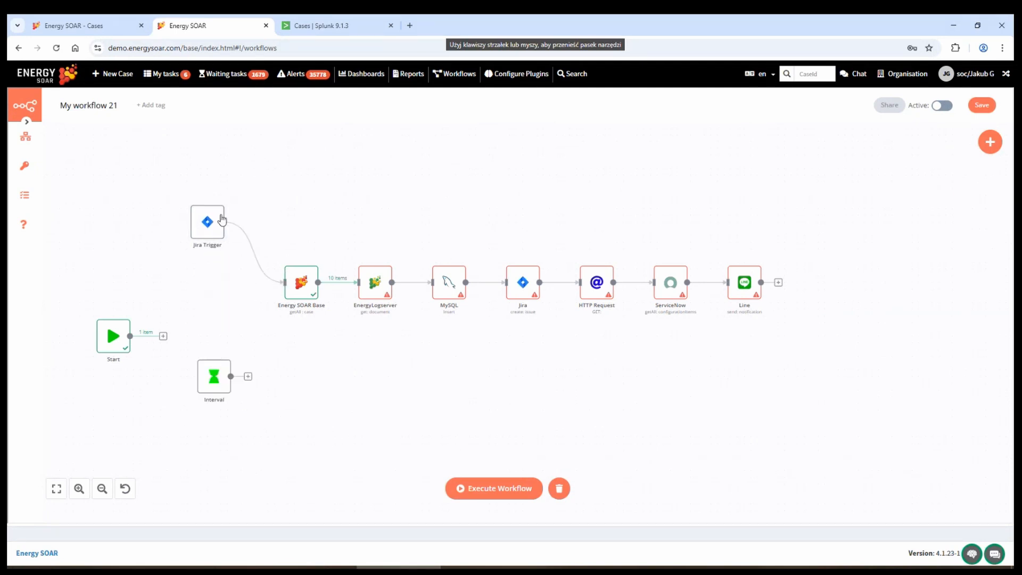
left_click_drag(215, 223, 213, 256)
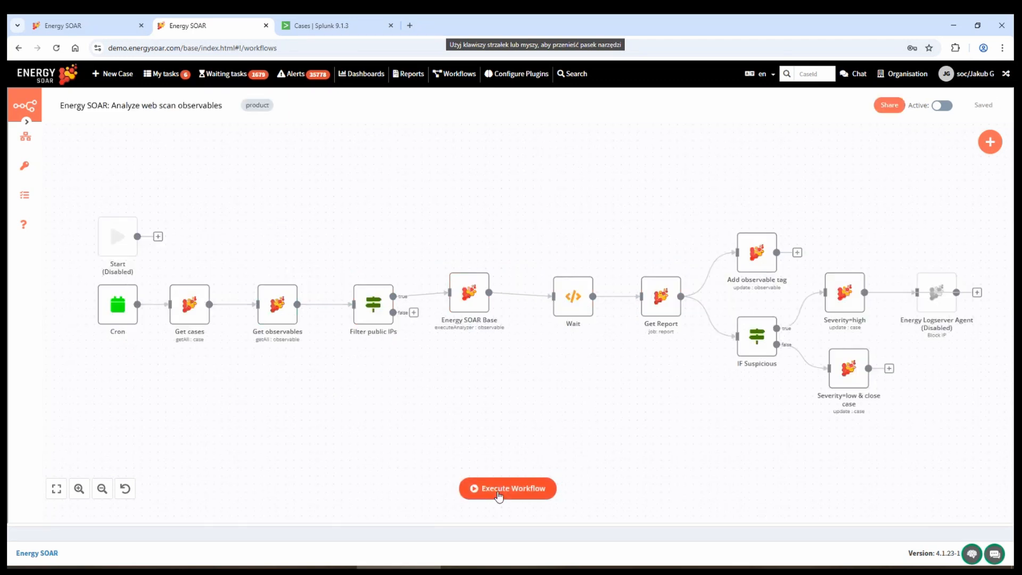
- Execute the "Energy SOAR: Analyze web scan observables" workflow and follow its run through to the severity branches
left_click(500, 493)
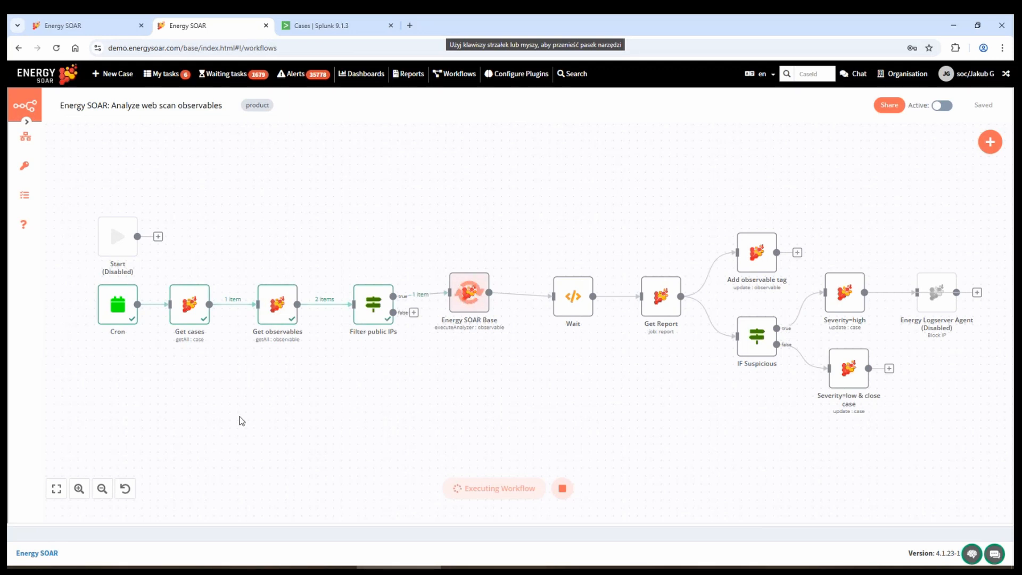
scroll(220, 417, "up", 1)
left_click_drag(220, 418, 350, 365)
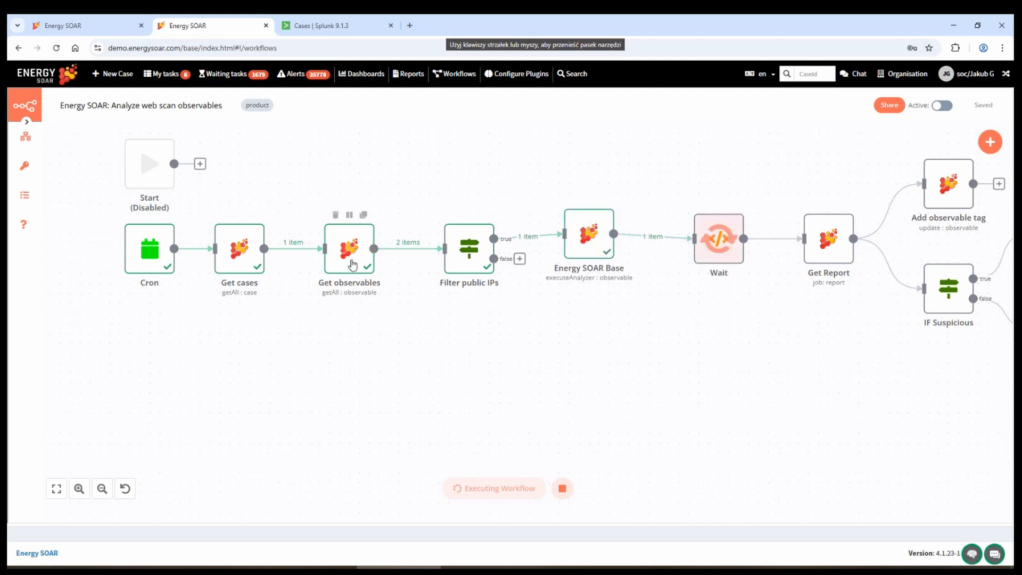
left_click_drag(479, 325, 365, 331)
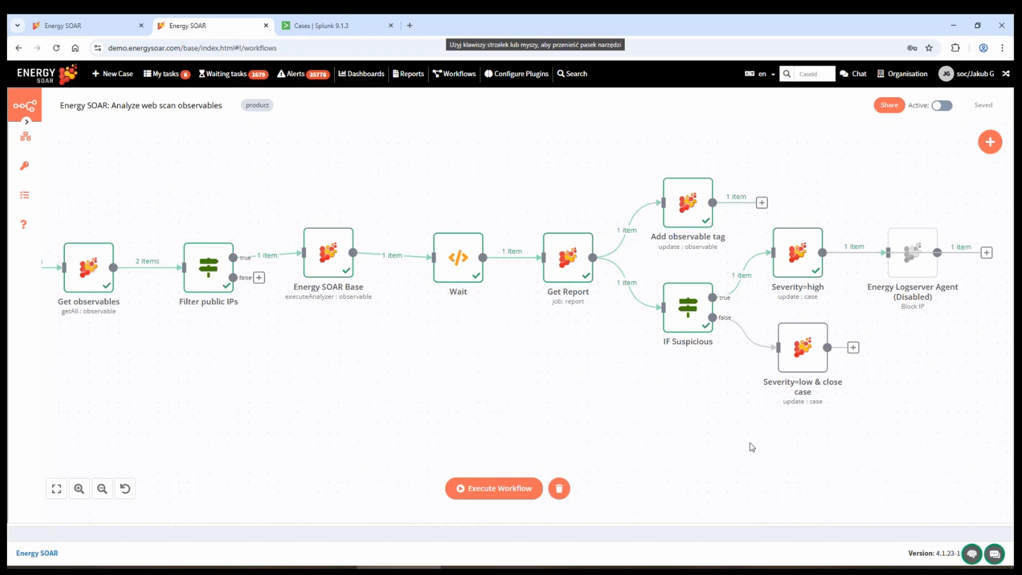
left_click_drag(750, 443, 529, 446)
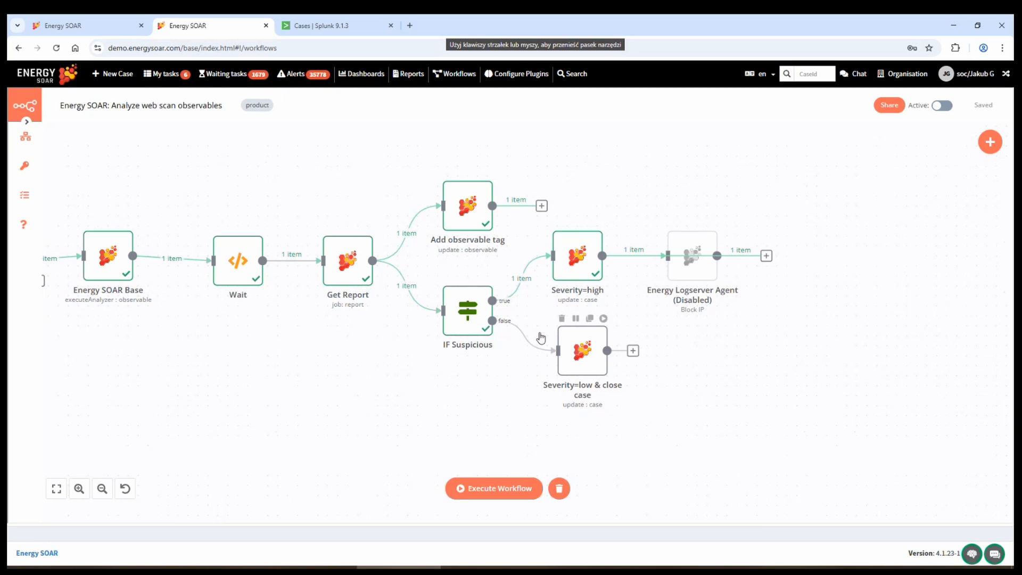
mouse_move(538, 348)
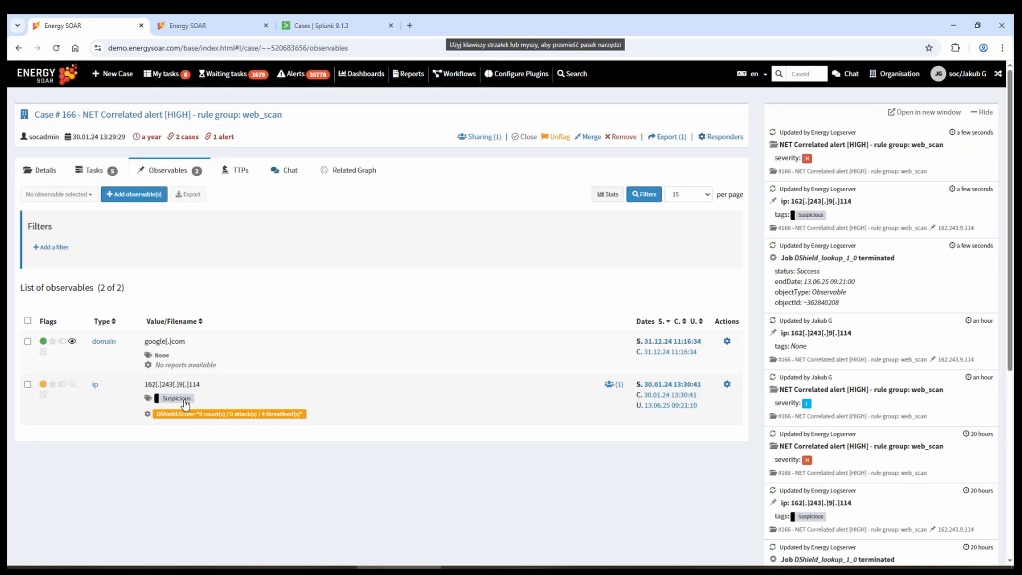
- Switch to the web_scan case and view its details to check the effect of the workflow
left_click(45, 170)
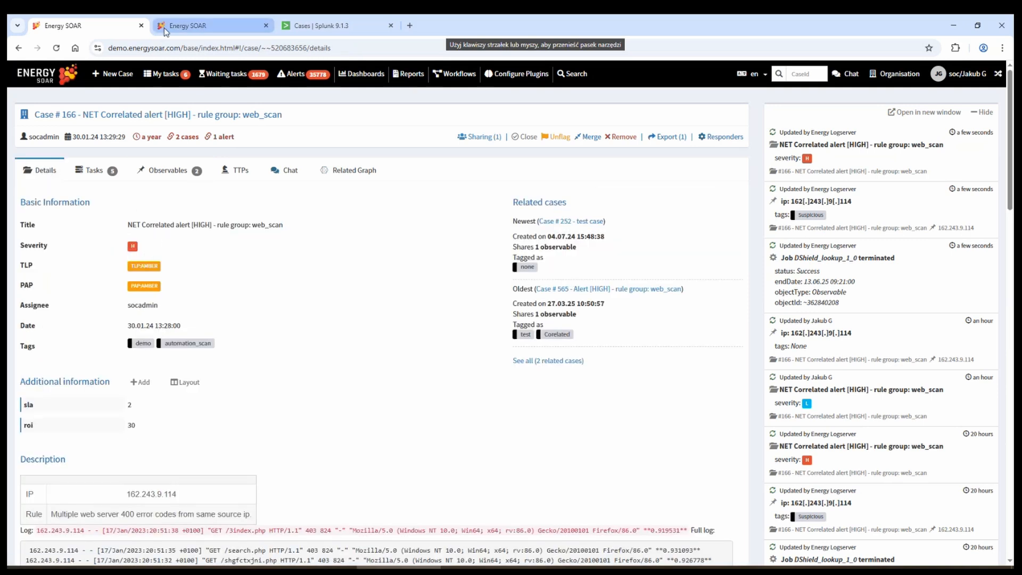
- Return to the "Energy SOAR: Analyze web scan observables" workflow and review the parameters and output of the Get cases node
left_click(197, 25)
left_click_drag(95, 392, 419, 365)
scroll(394, 362, "down", 1)
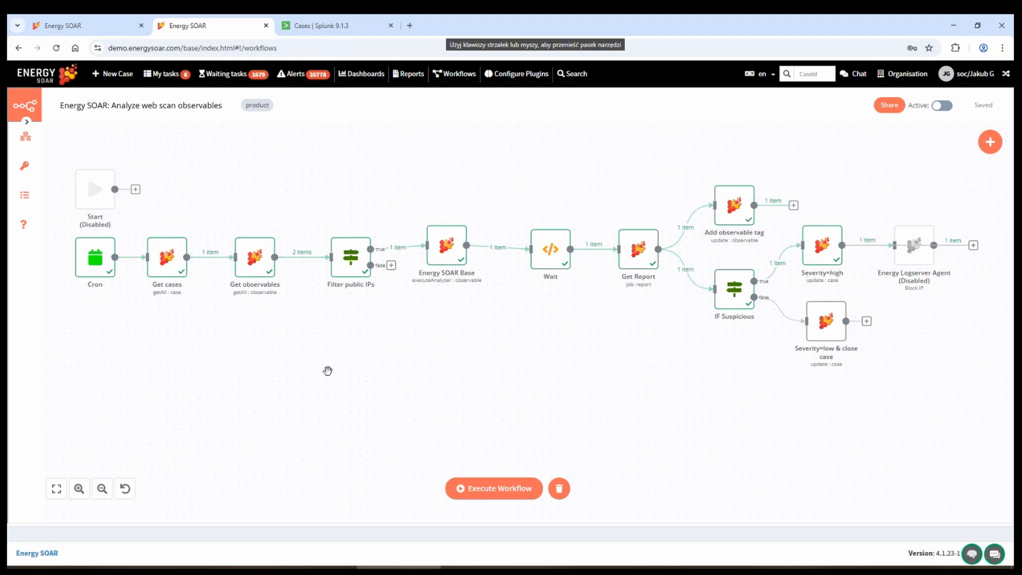
scroll(314, 383, "up", 1)
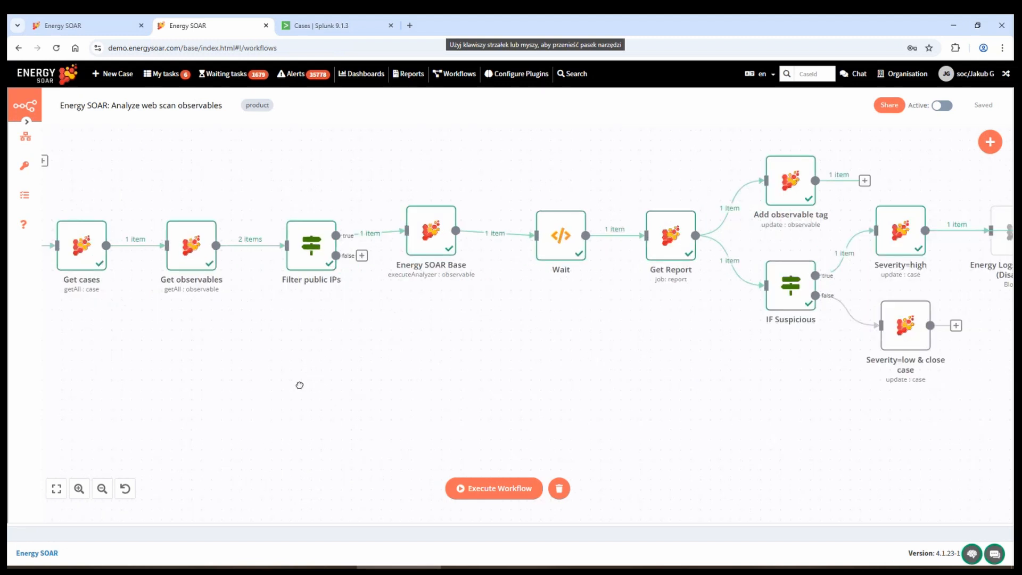
left_click_drag(299, 384, 499, 420)
double_click(312, 275)
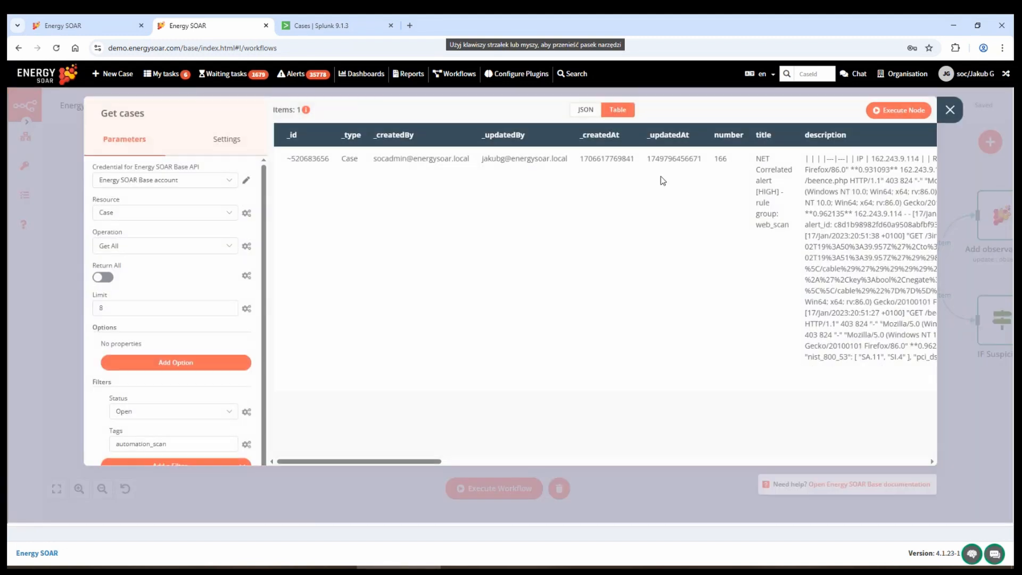
left_click(950, 111)
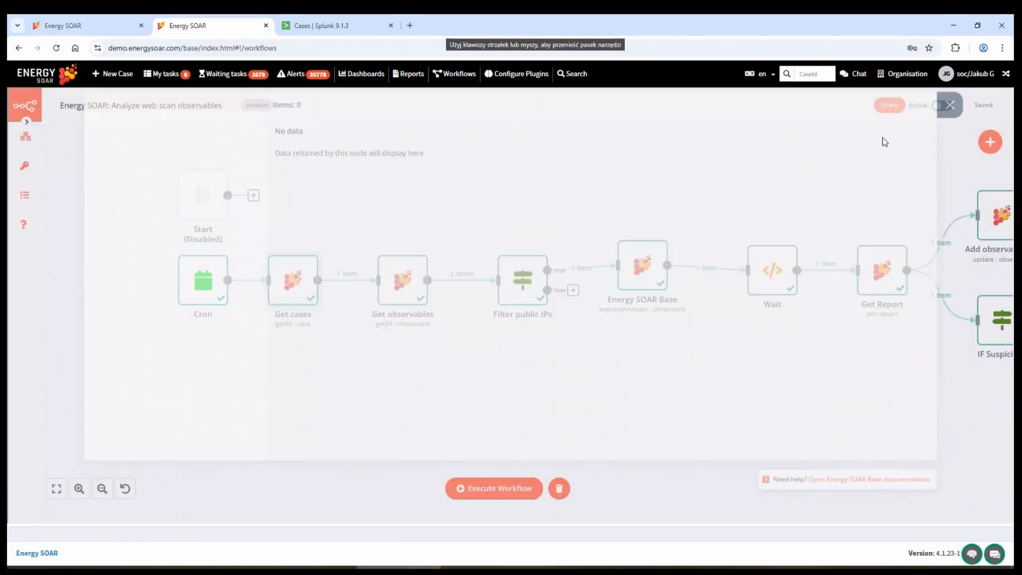
- Inspect the Get observables node's output as a table and close its details
double_click(405, 282)
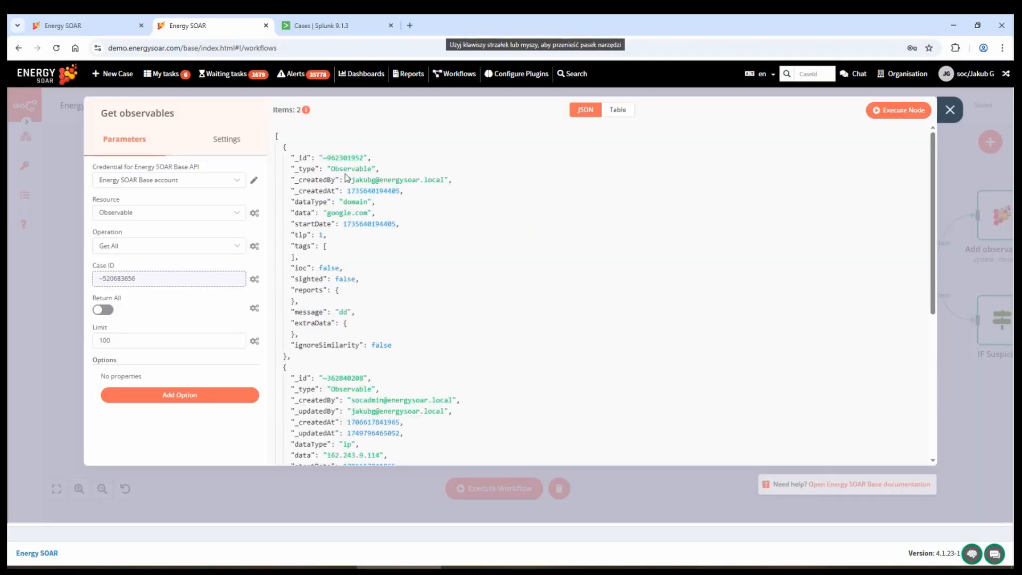
left_click(618, 110)
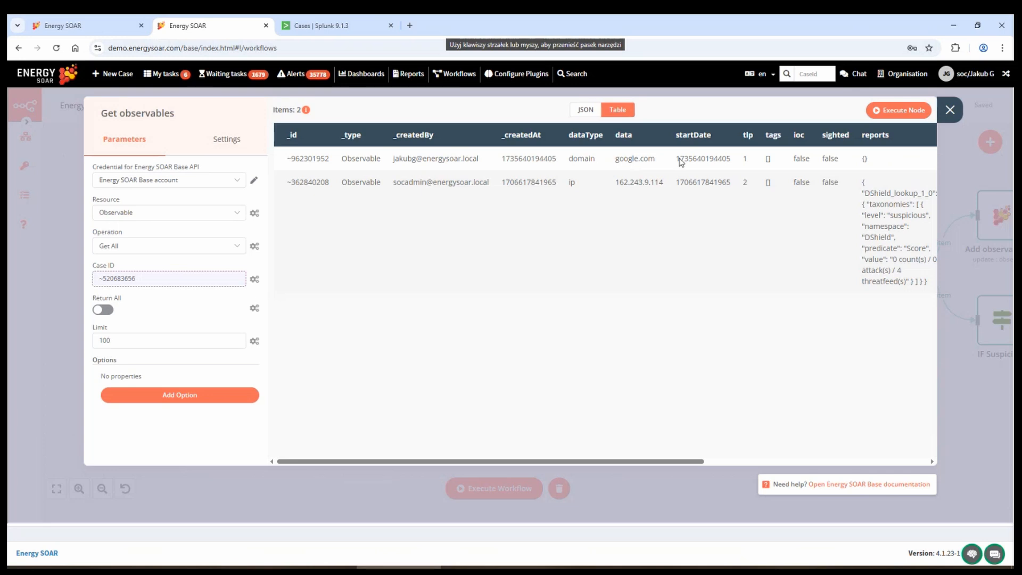
left_click(950, 110)
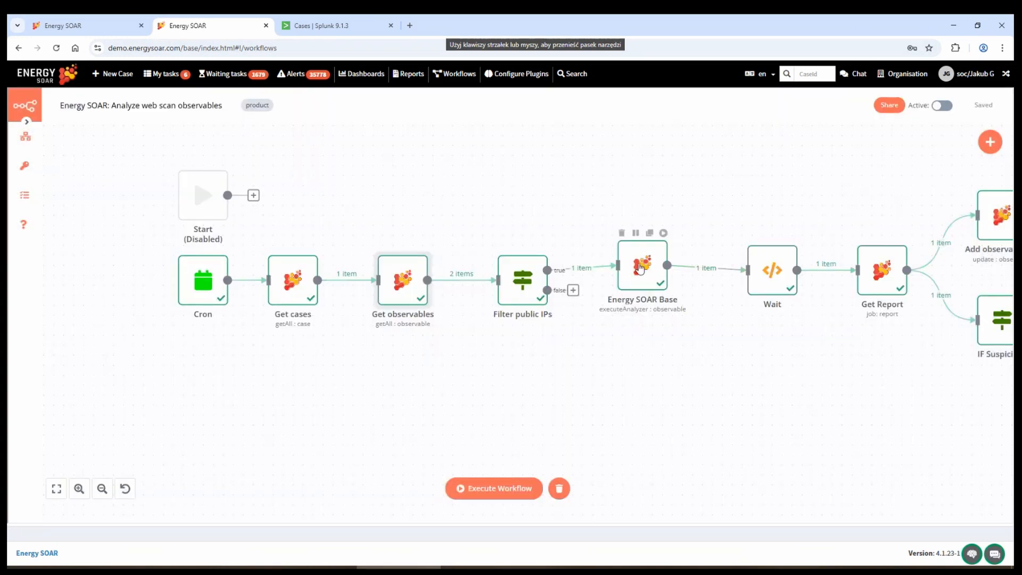
- Read through the analyzer report returned by the Get Report node down to its end, and close its details
scroll(605, 307, "right", 5)
double_click(605, 307)
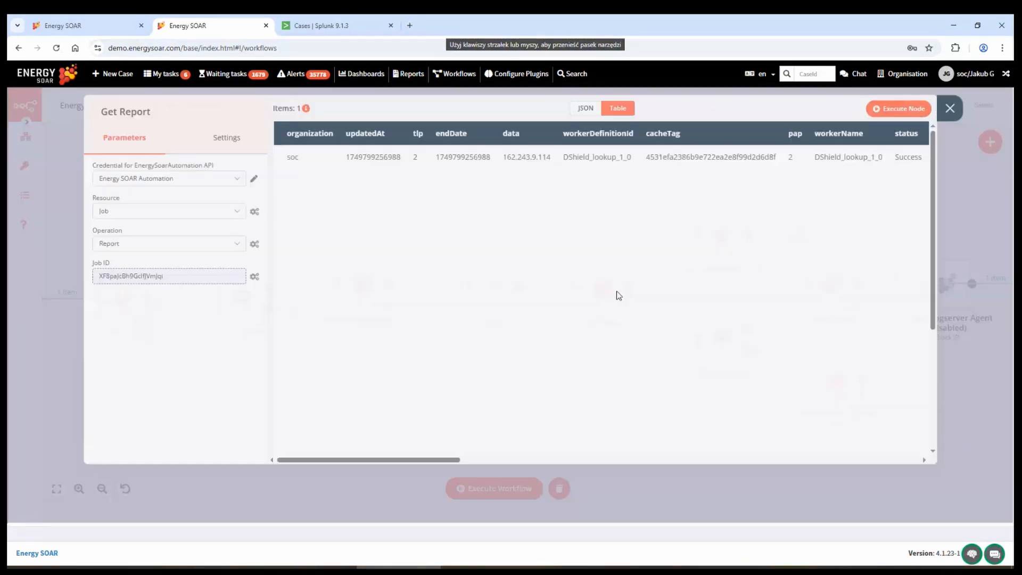
scroll(422, 370, "down", 10)
scroll(422, 370, "down", 10)
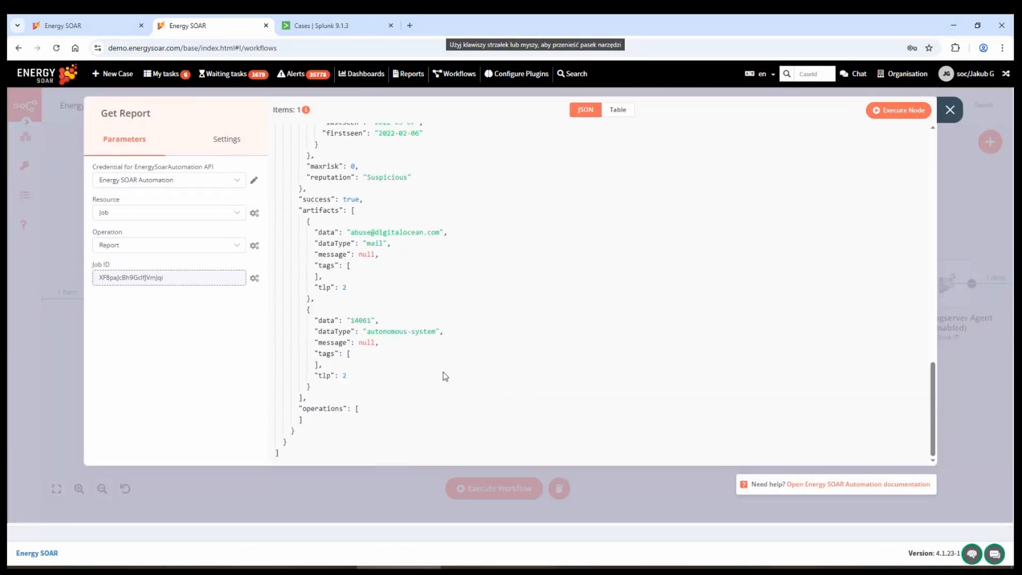
left_click(951, 111)
- Show the workflow executions list for all workflows, filtered to the Error status
left_click(25, 195)
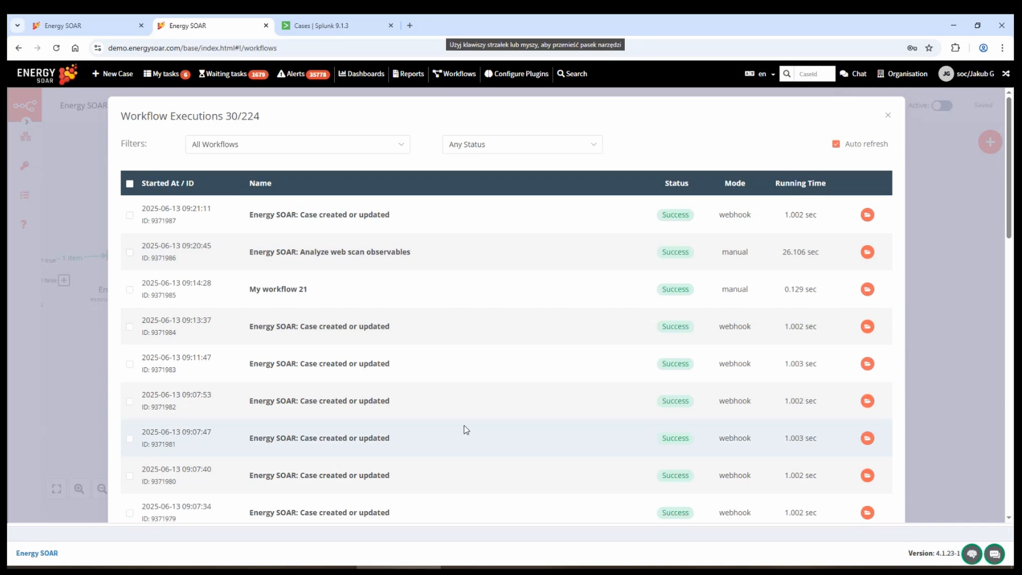
left_click(223, 147)
left_click(482, 153)
left_click(481, 190)
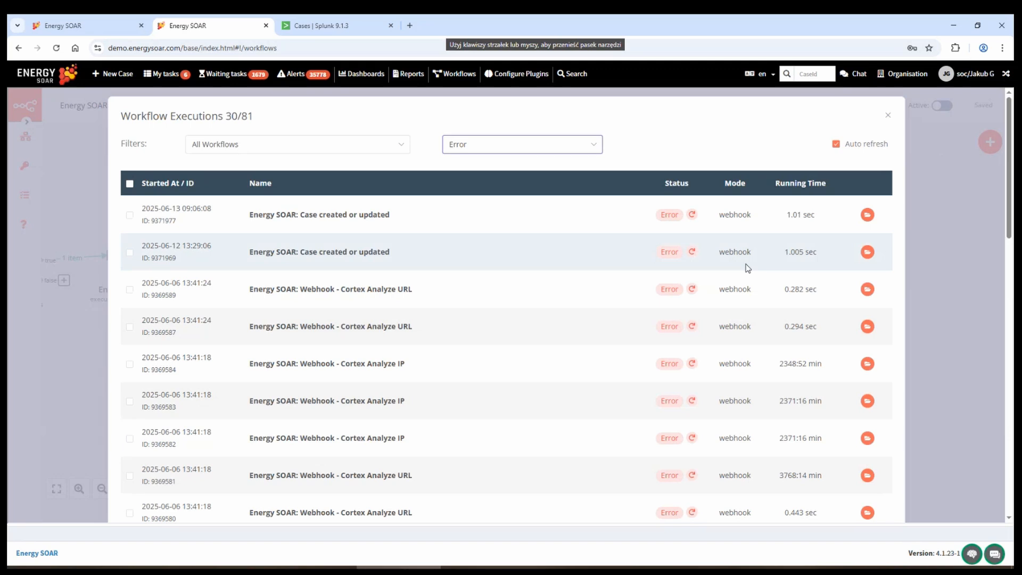
- Filter the workflow executions by the Running status and view the other available status options
left_click(469, 145)
left_click(488, 212)
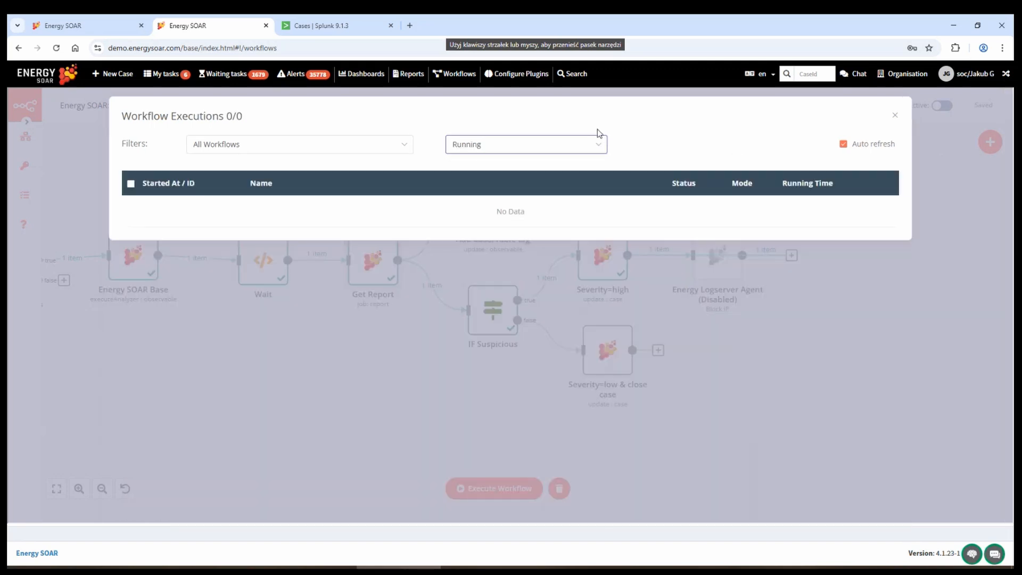
left_click(486, 146)
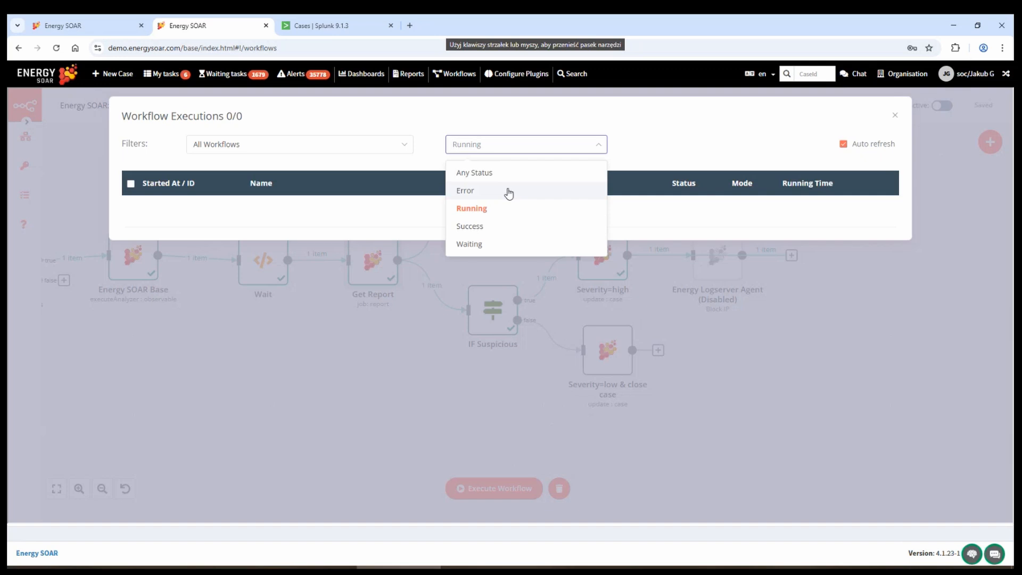
left_click(729, 126)
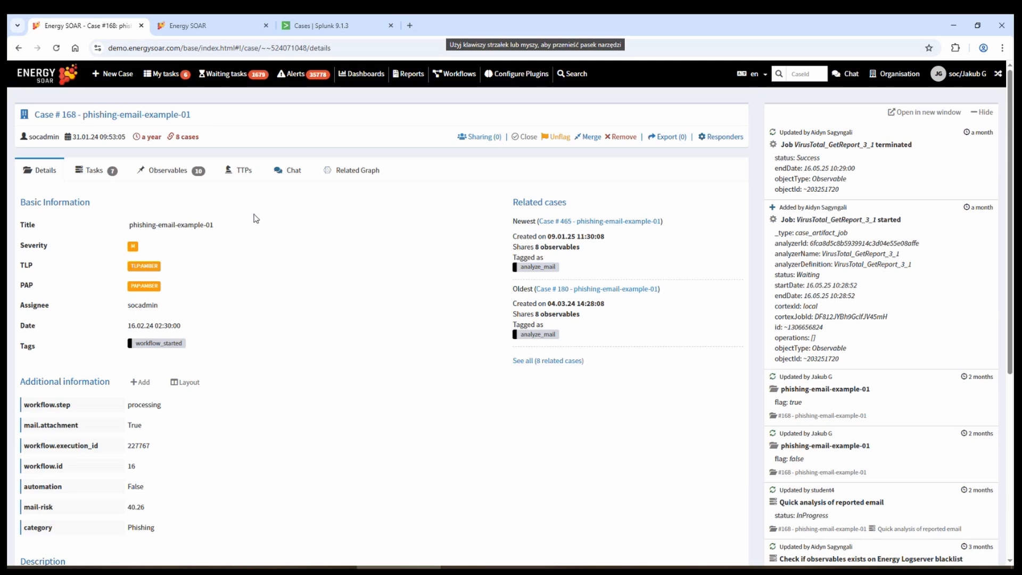
- View the observables of the phishing-email-example-01 case and examine the EmlParser report overview for the .eml file
left_click(167, 169)
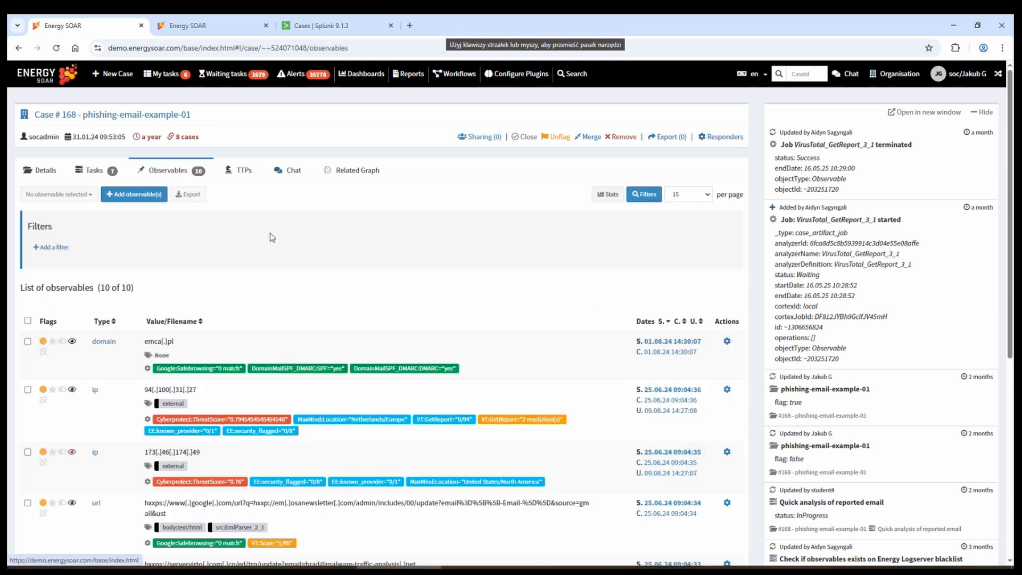
scroll(270, 290, "down", 5)
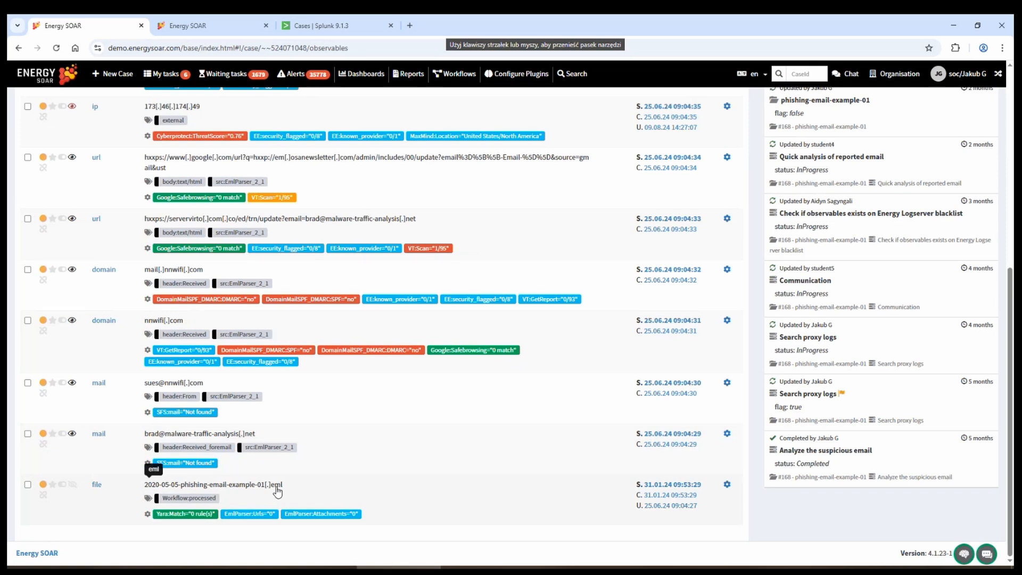
left_click(243, 514)
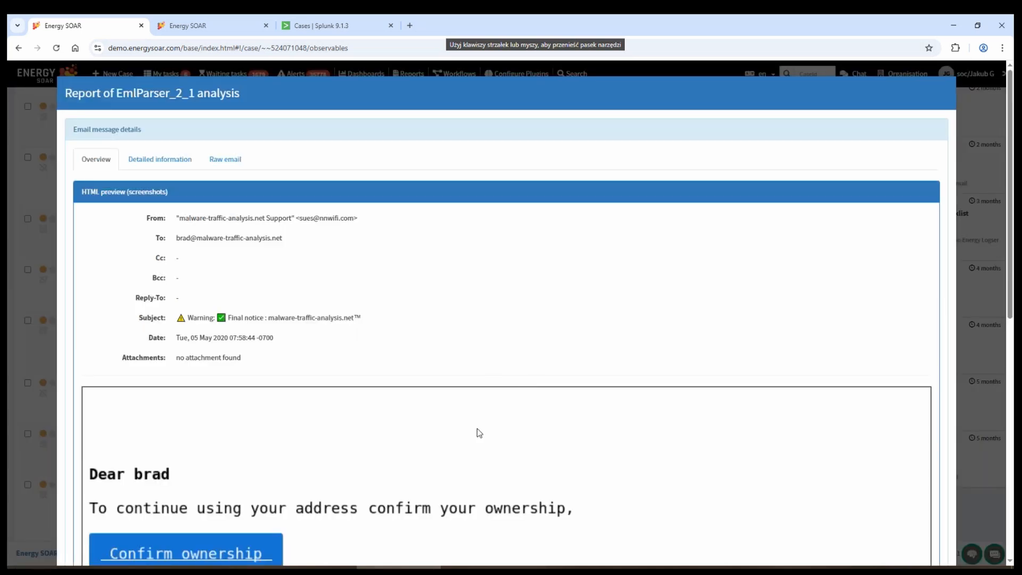
scroll(482, 423, "down", 3)
scroll(533, 406, "up", 2)
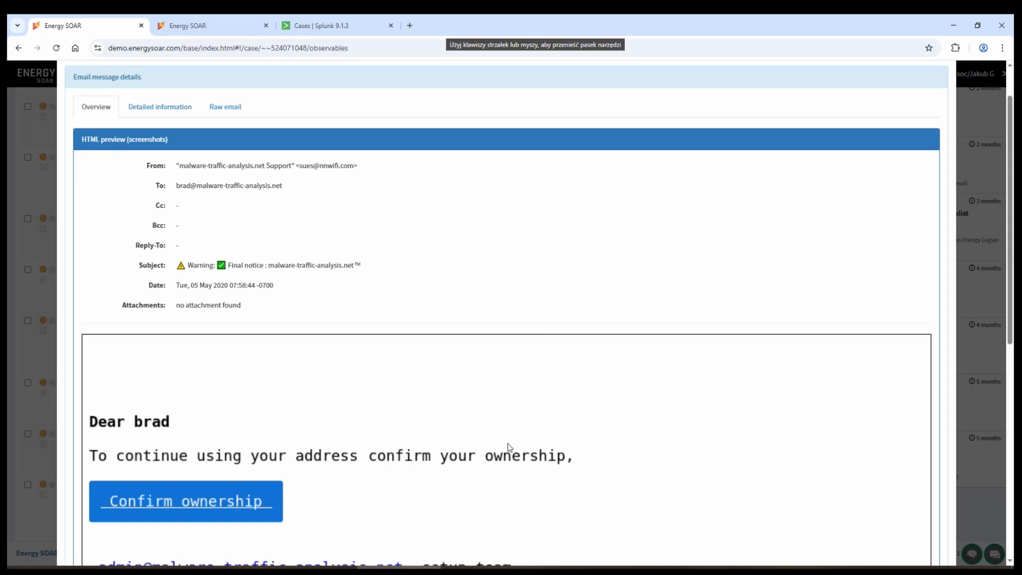
- Review the detailed information and raw email in the EmlParser report, and close the report
left_click(147, 110)
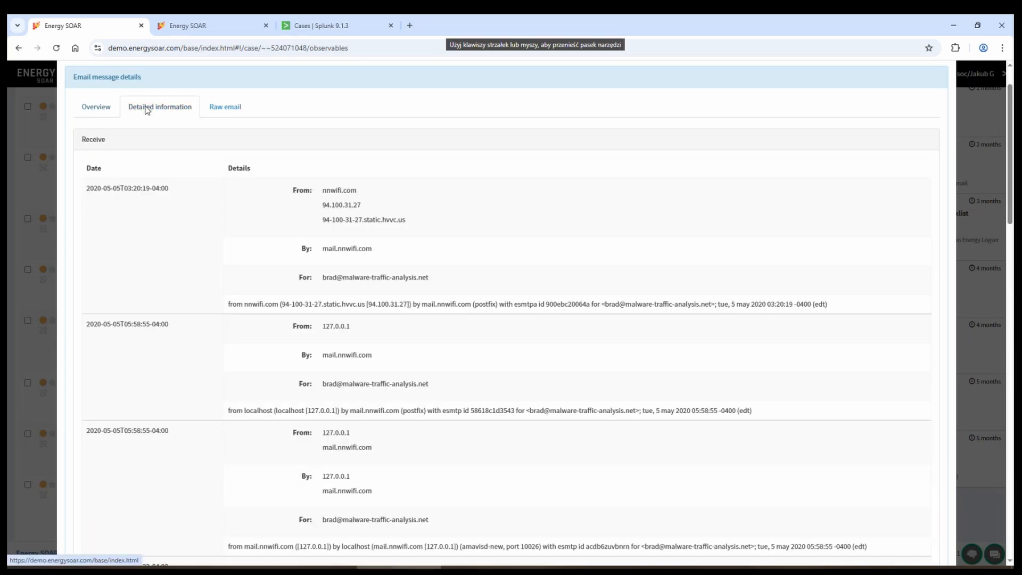
left_click(230, 106)
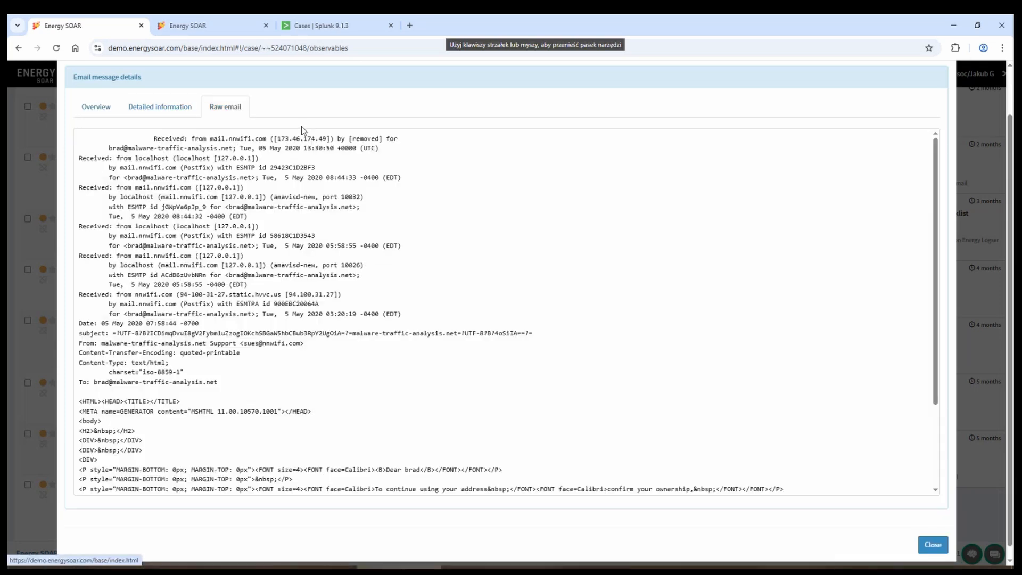
left_click(27, 518)
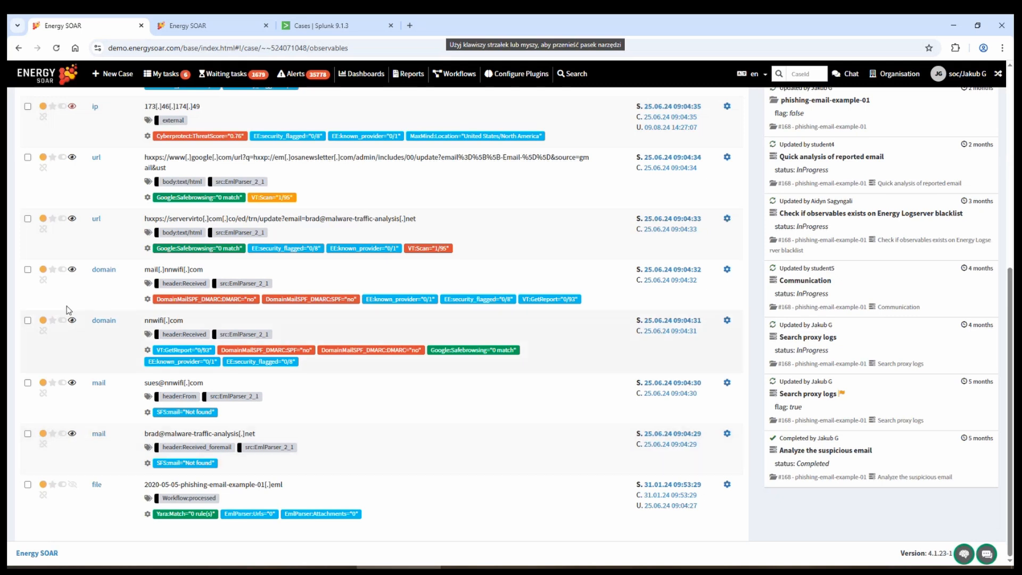
- Examine the VirusTotal scan report of the servervirto URL observable and close it
scroll(101, 221, "up", 1)
scroll(101, 221, "up", 1)
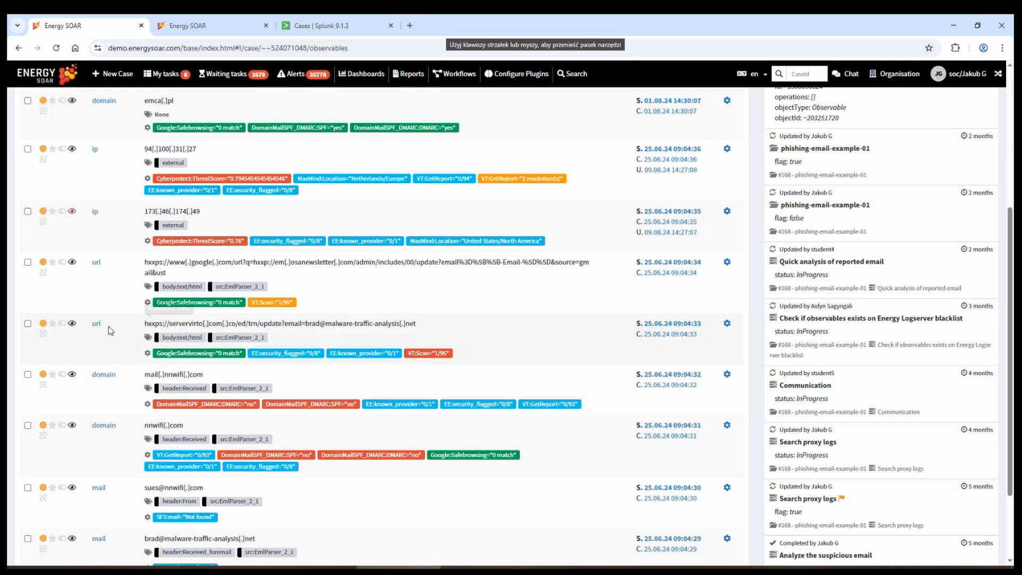
left_click(429, 353)
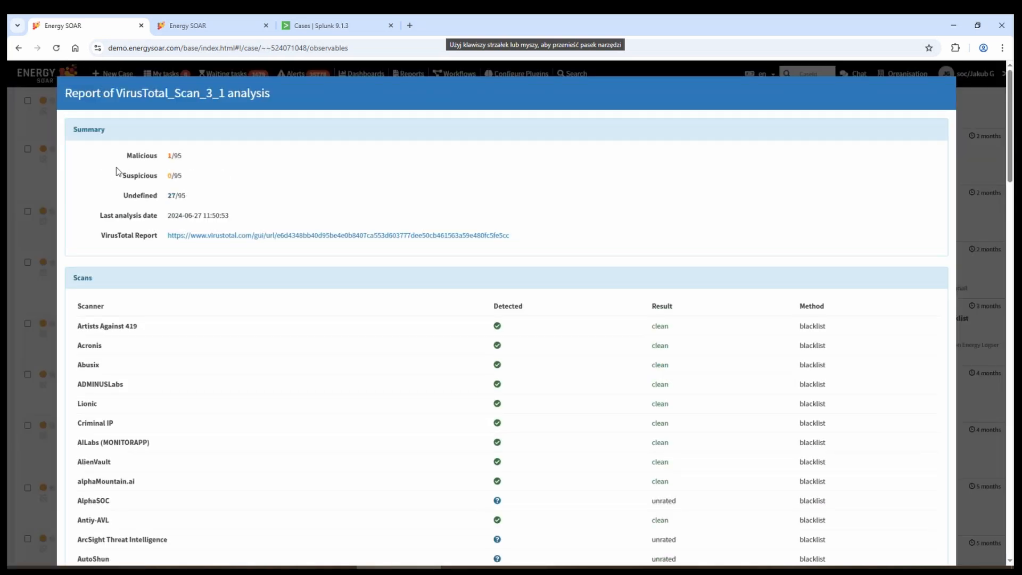
key("Escape")
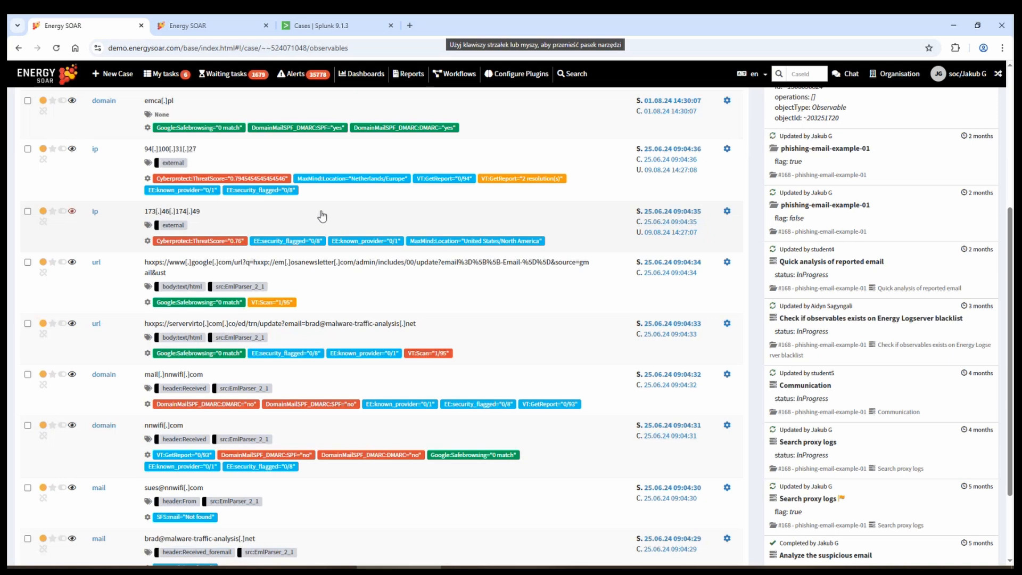
- Look over the phishing case's list of observables and return to the case details
scroll(323, 215, "up", 5)
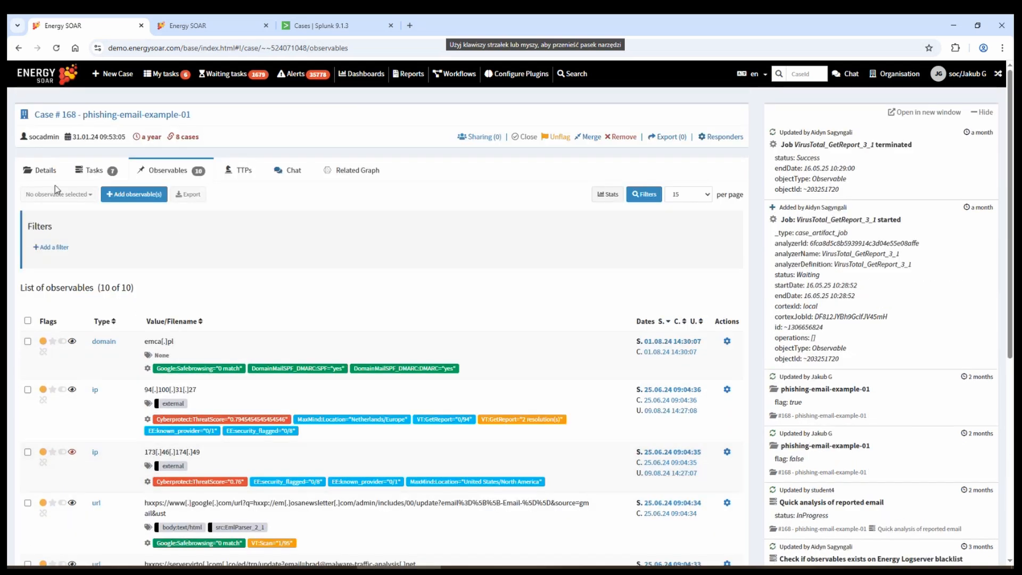
scroll(625, 394, "down", 3)
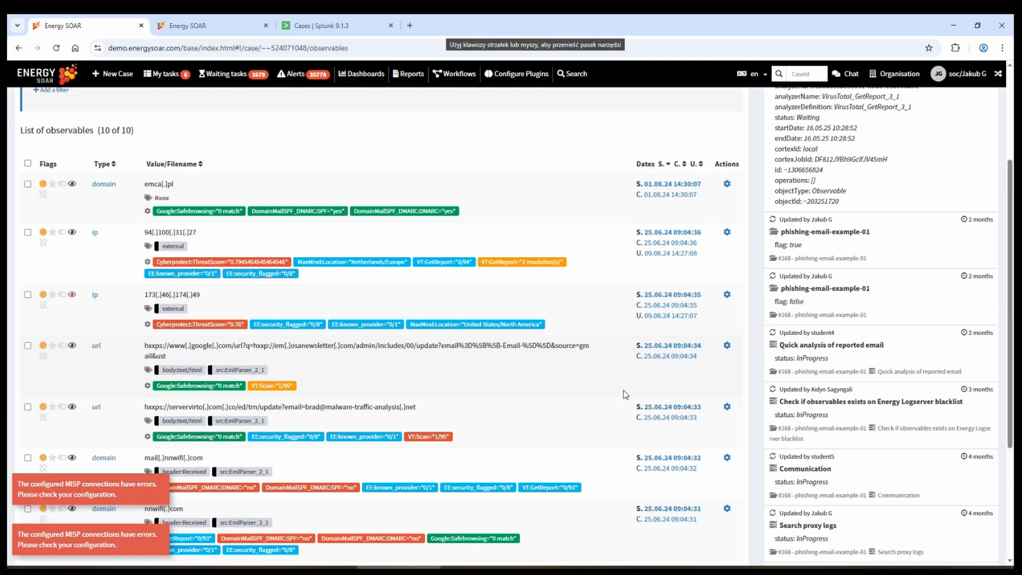
scroll(621, 364, "up", 3)
left_click(31, 177)
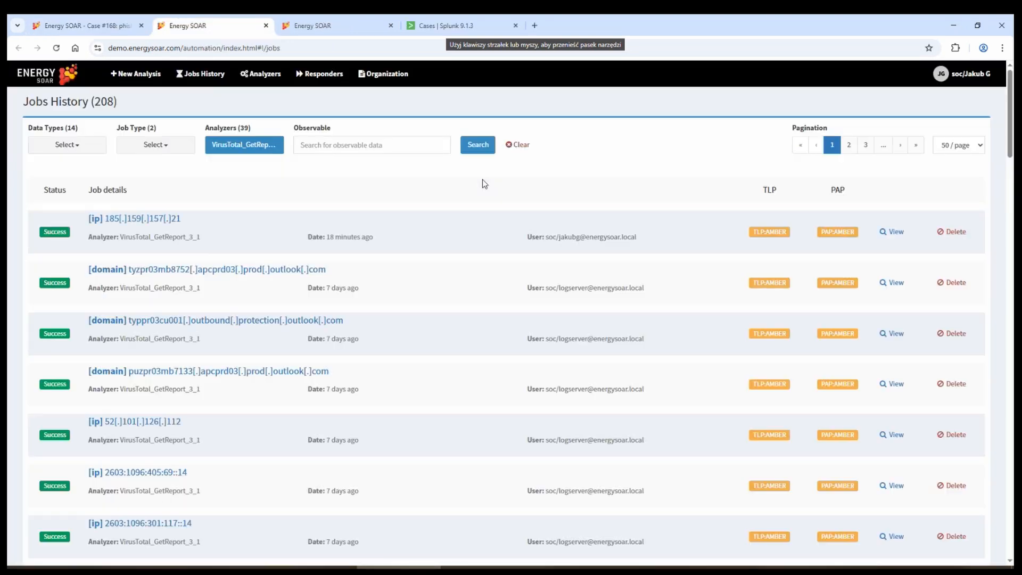
- Show the soc organization's available analyzers, find "viru" on the page, and look through the neighbouring analyzers
left_click(366, 75)
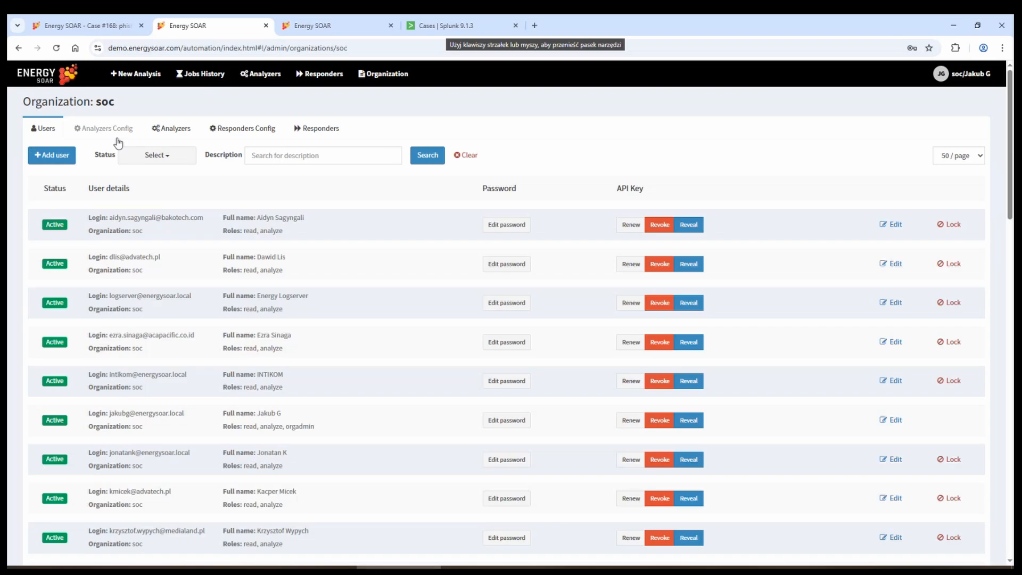
left_click(175, 129)
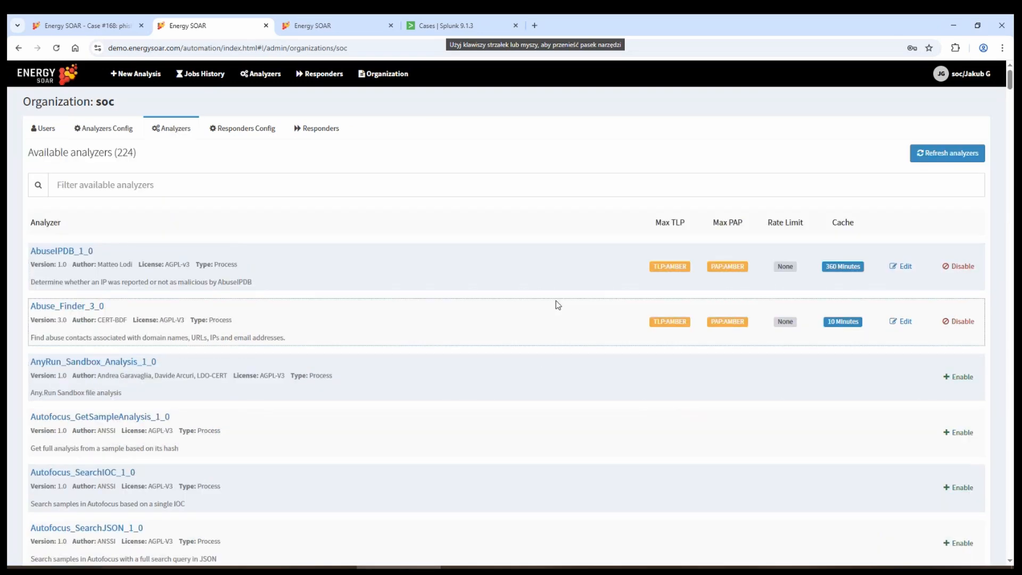
key("ctrl+f")
type("viru")
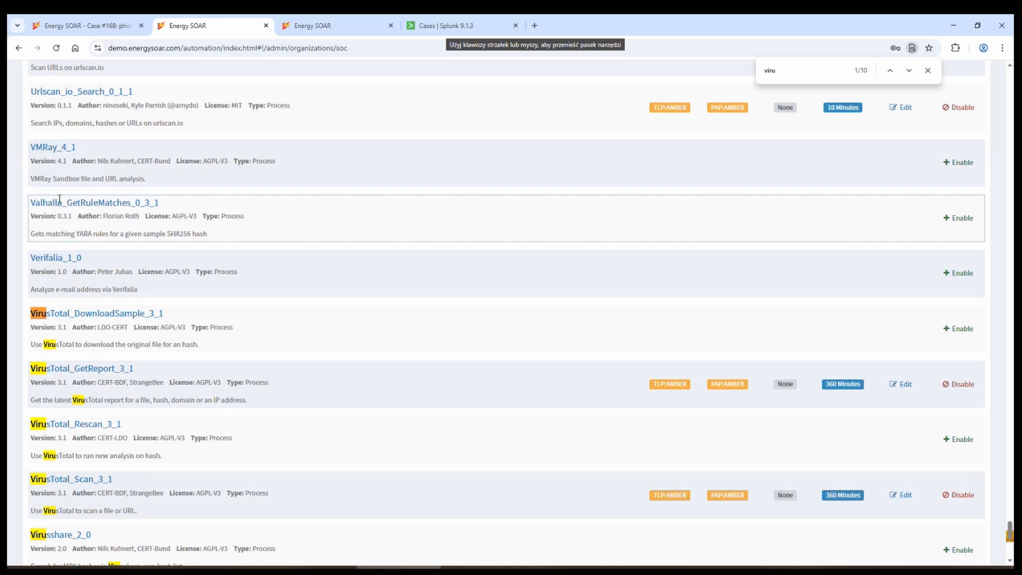
scroll(472, 356, "up", 6)
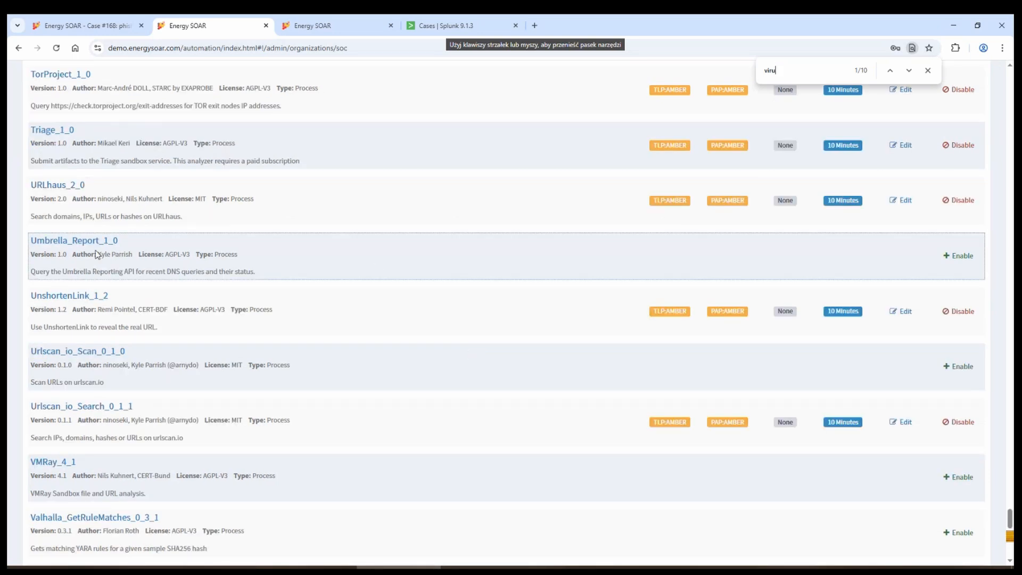
- Review the configuration fields and options for enabling the Umbrella_Report_1_0 analyzer, and close the form without saving
left_click(962, 256)
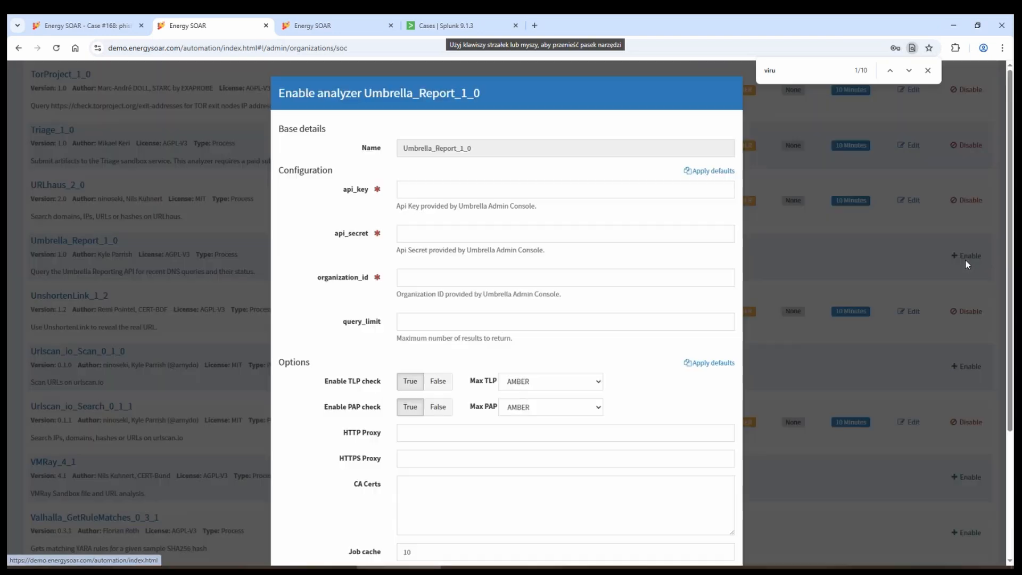
left_click(413, 190)
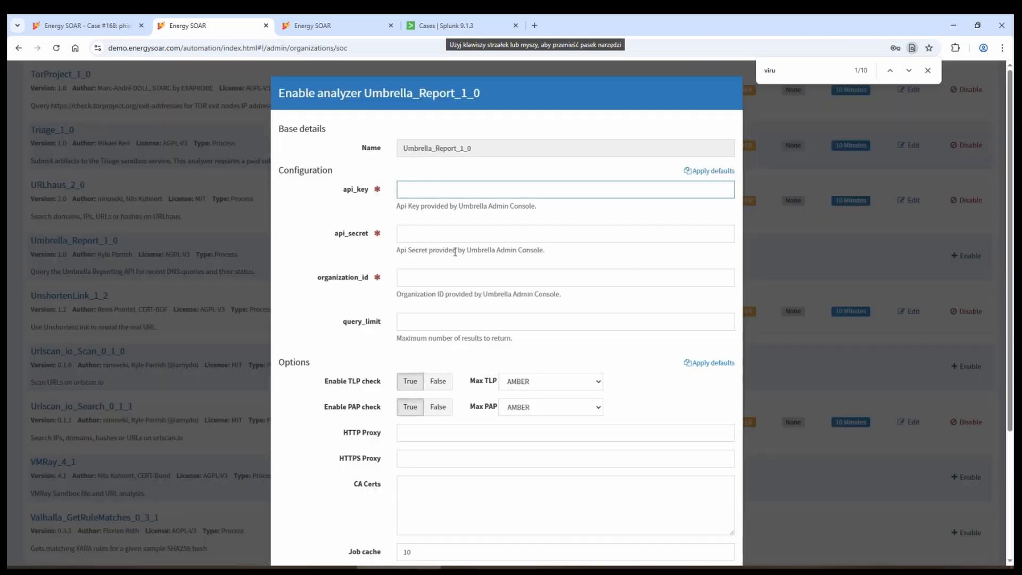
scroll(456, 252, "down", 3)
key("Escape")
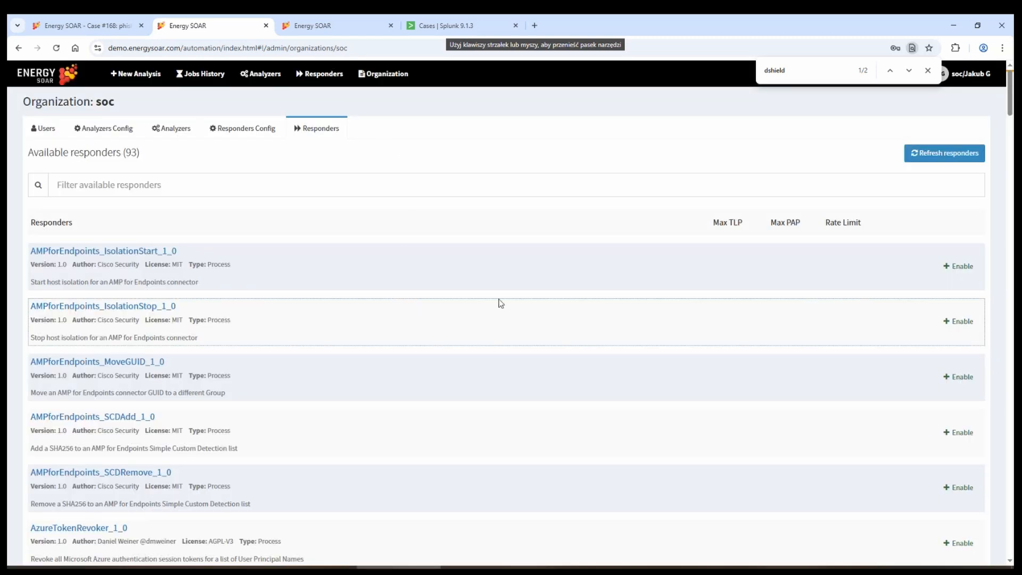
- Examine the forms for enabling the AMPforEndpoints_IsolationStart_1_0 and Check Point Unblock IP_0_1 responders
left_click(954, 268)
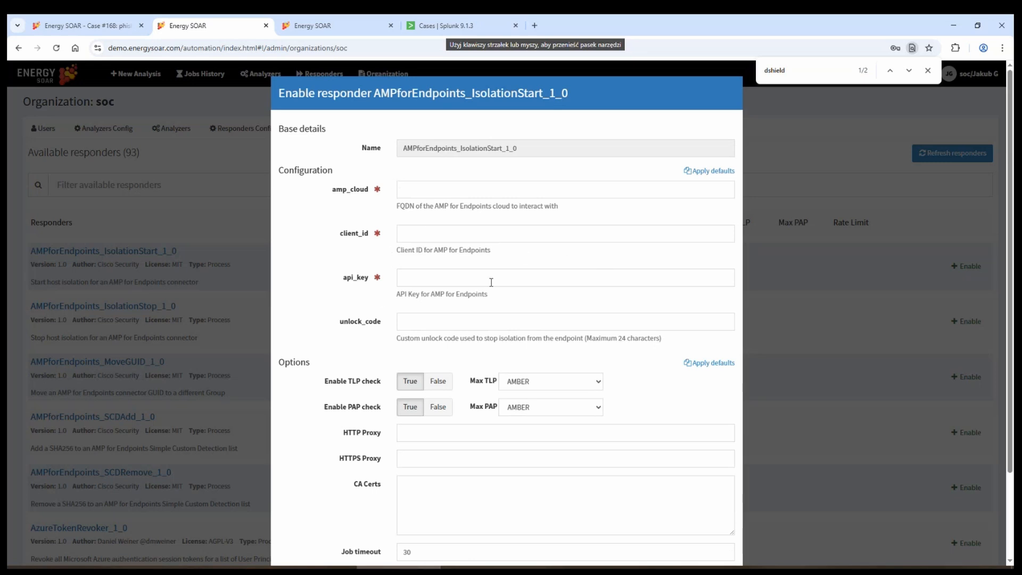
left_click(236, 213)
scroll(293, 365, "down", 4)
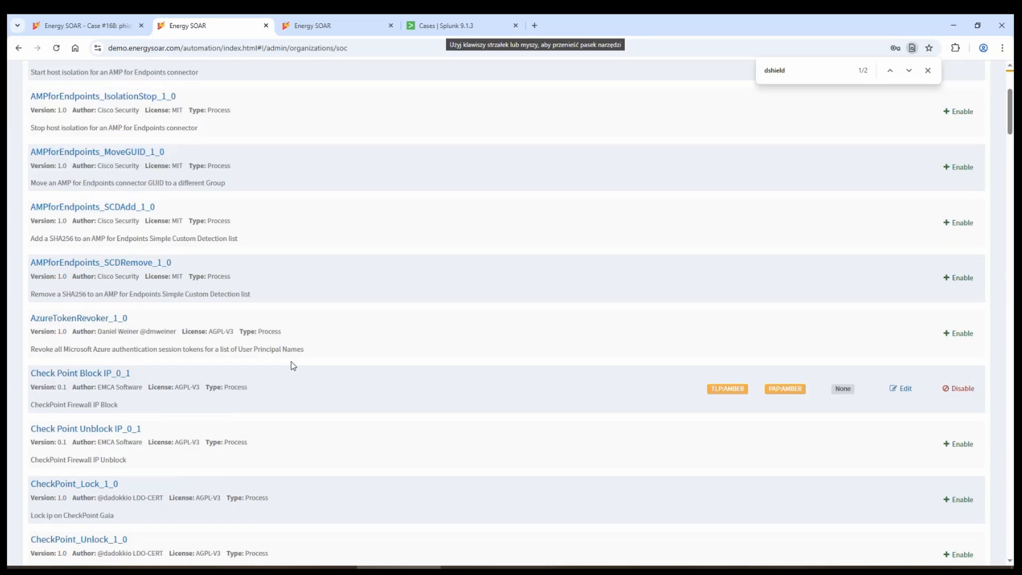
left_click(953, 451)
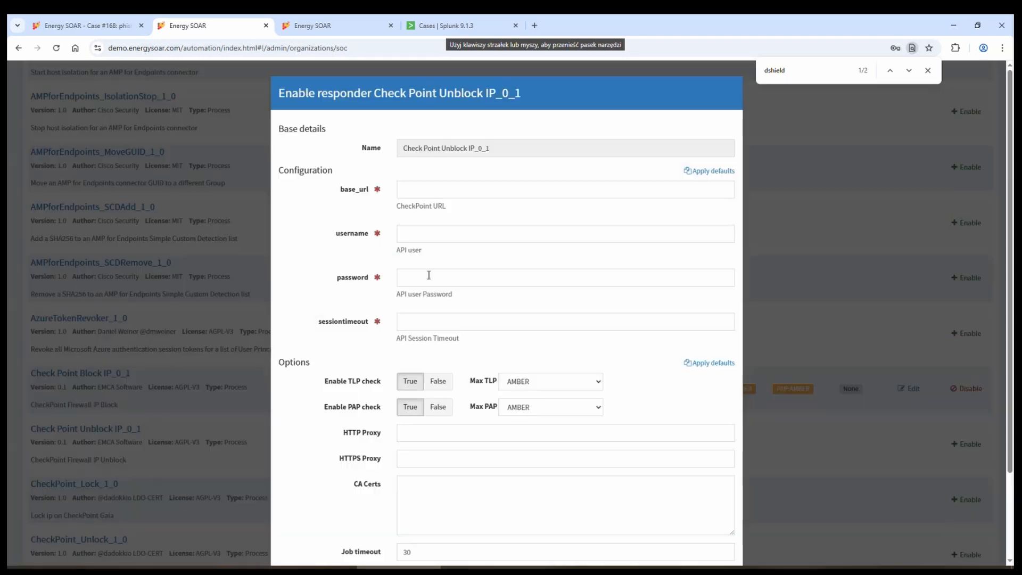